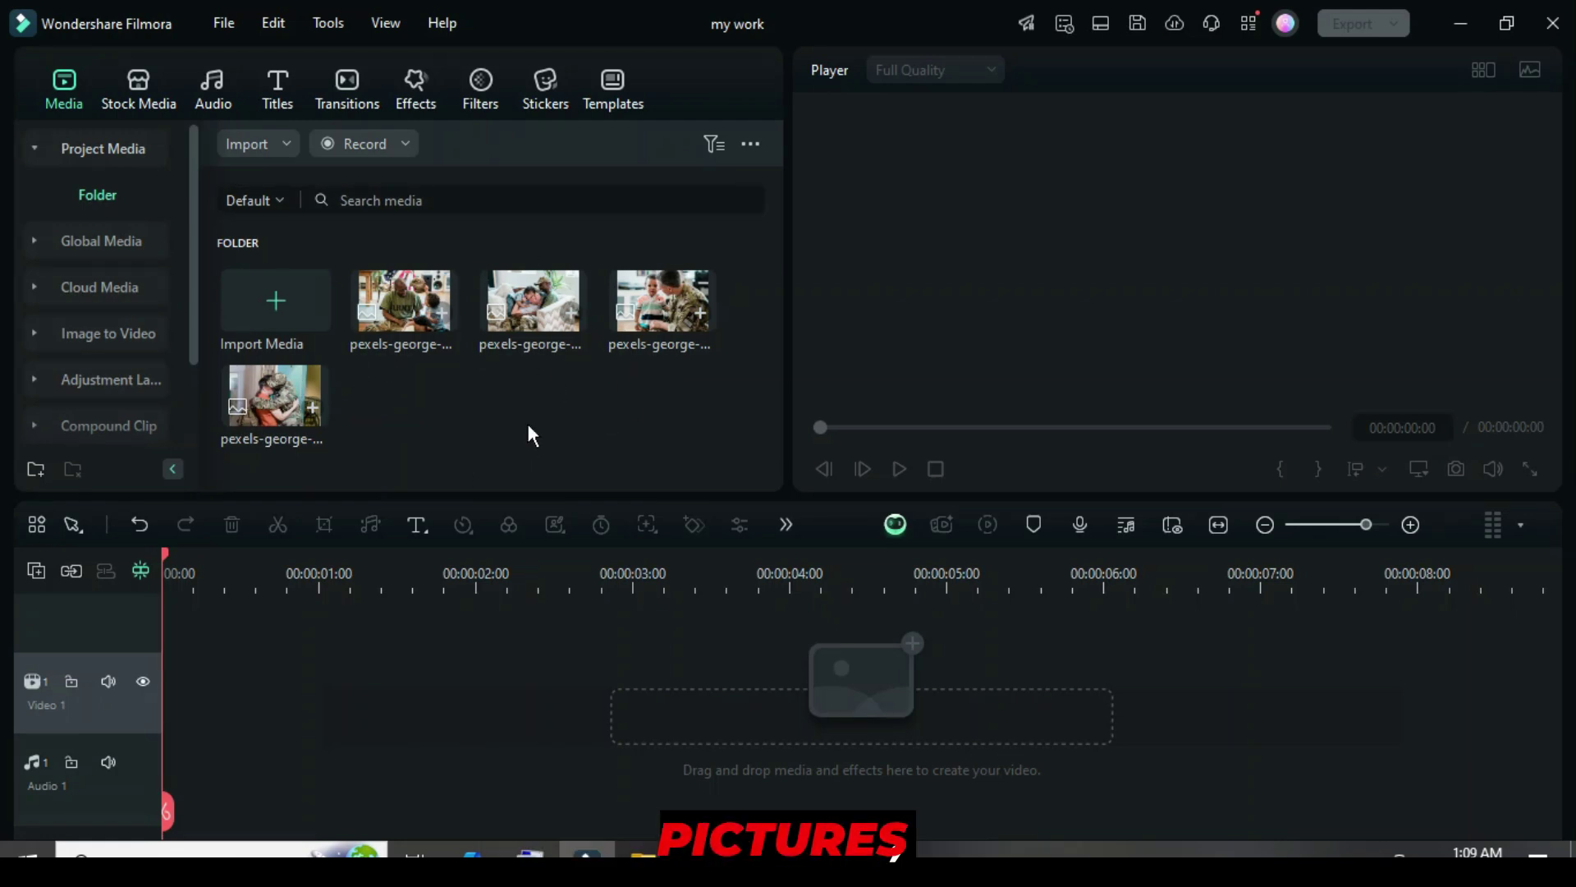
# Add video tracks up to Video 8 and set the tracks to normal height.
pyautogui.click(36, 570)
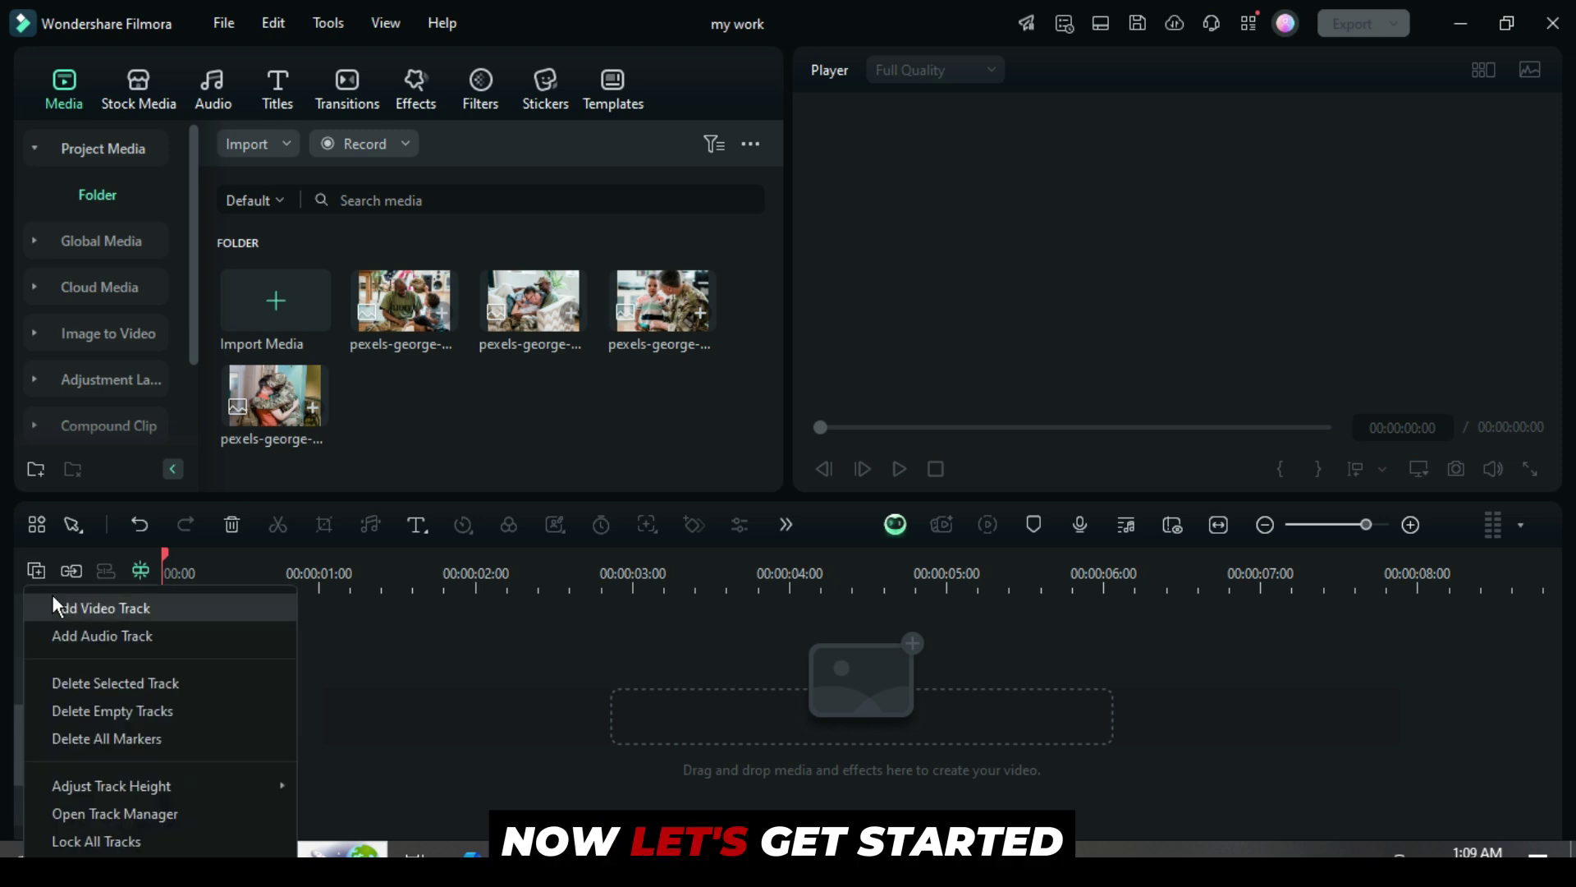
pyautogui.click(53, 605)
pyautogui.click(37, 569)
pyautogui.click(54, 607)
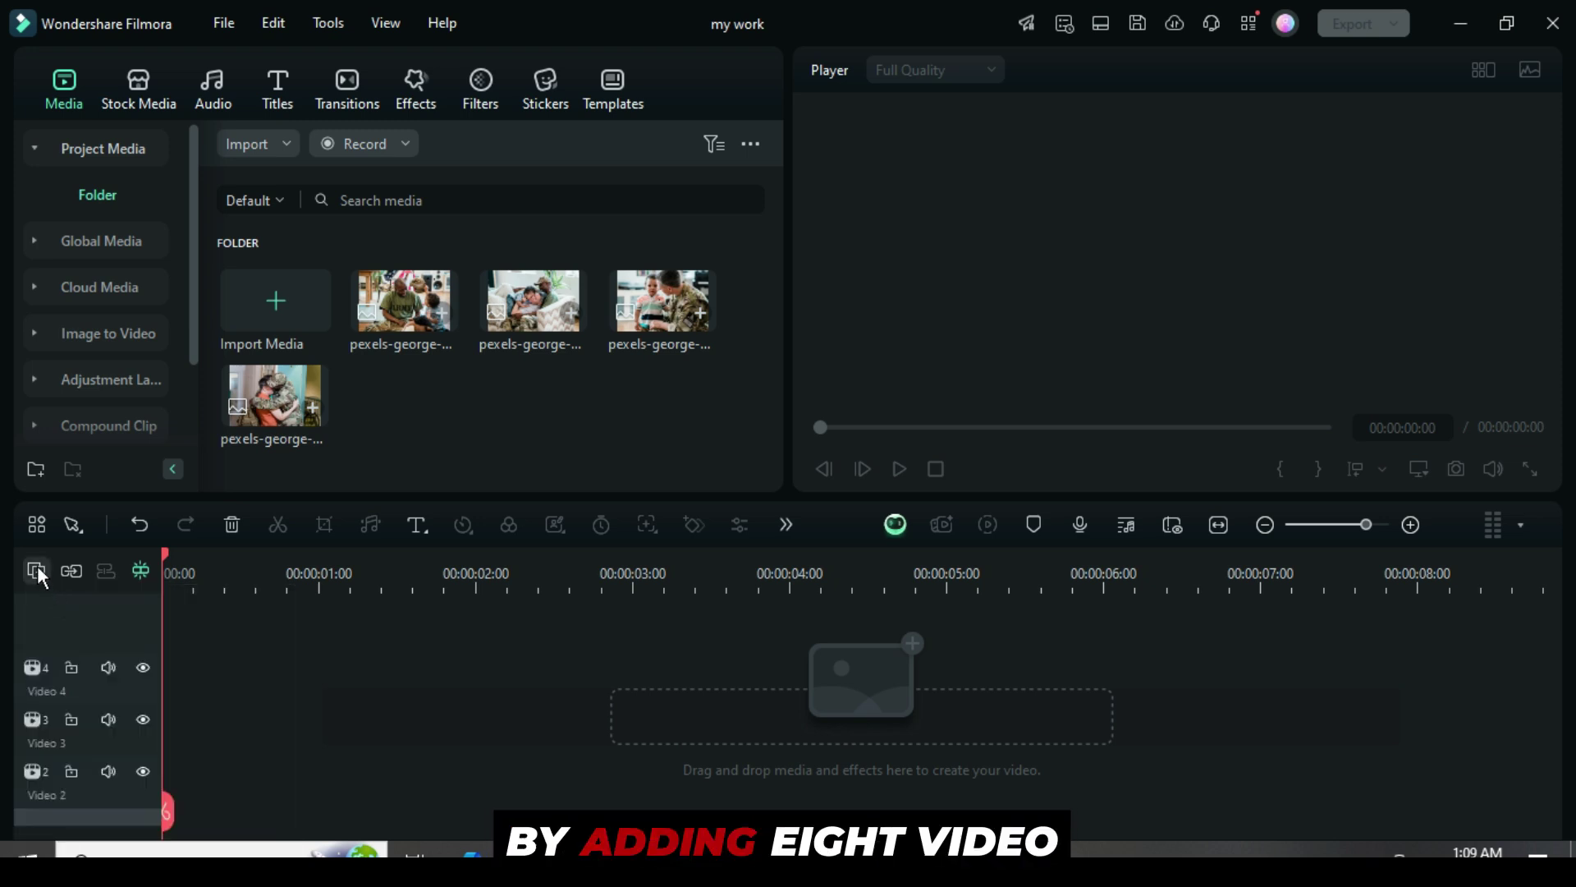
pyautogui.click(36, 570)
pyautogui.click(53, 608)
pyautogui.click(36, 570)
pyautogui.click(61, 606)
pyautogui.click(36, 569)
pyautogui.click(67, 602)
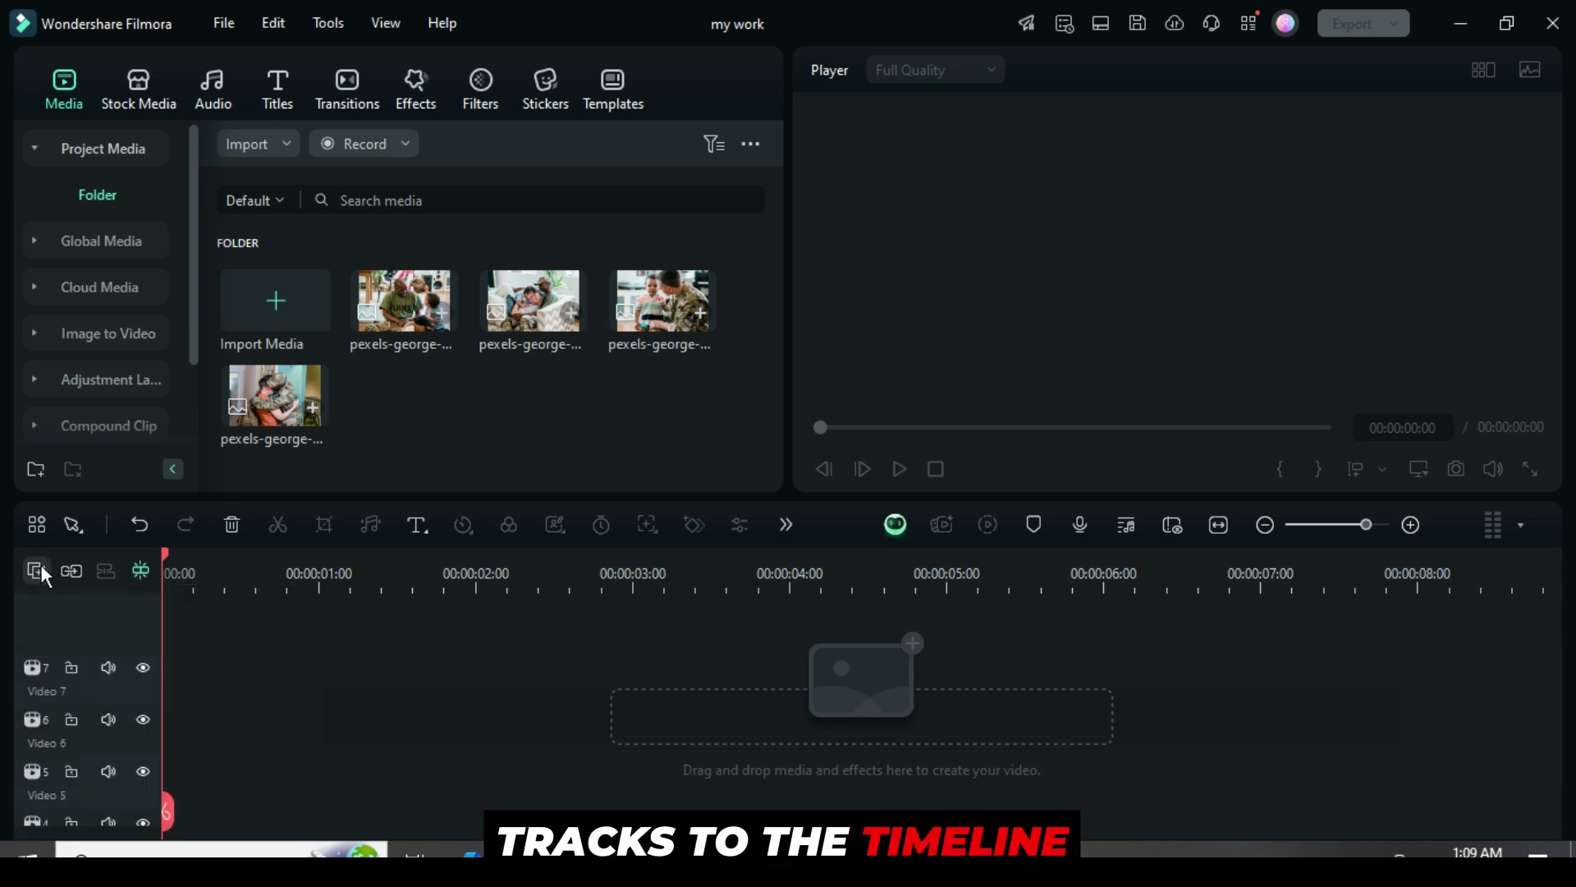
pyautogui.click(41, 567)
pyautogui.click(67, 608)
pyautogui.click(37, 572)
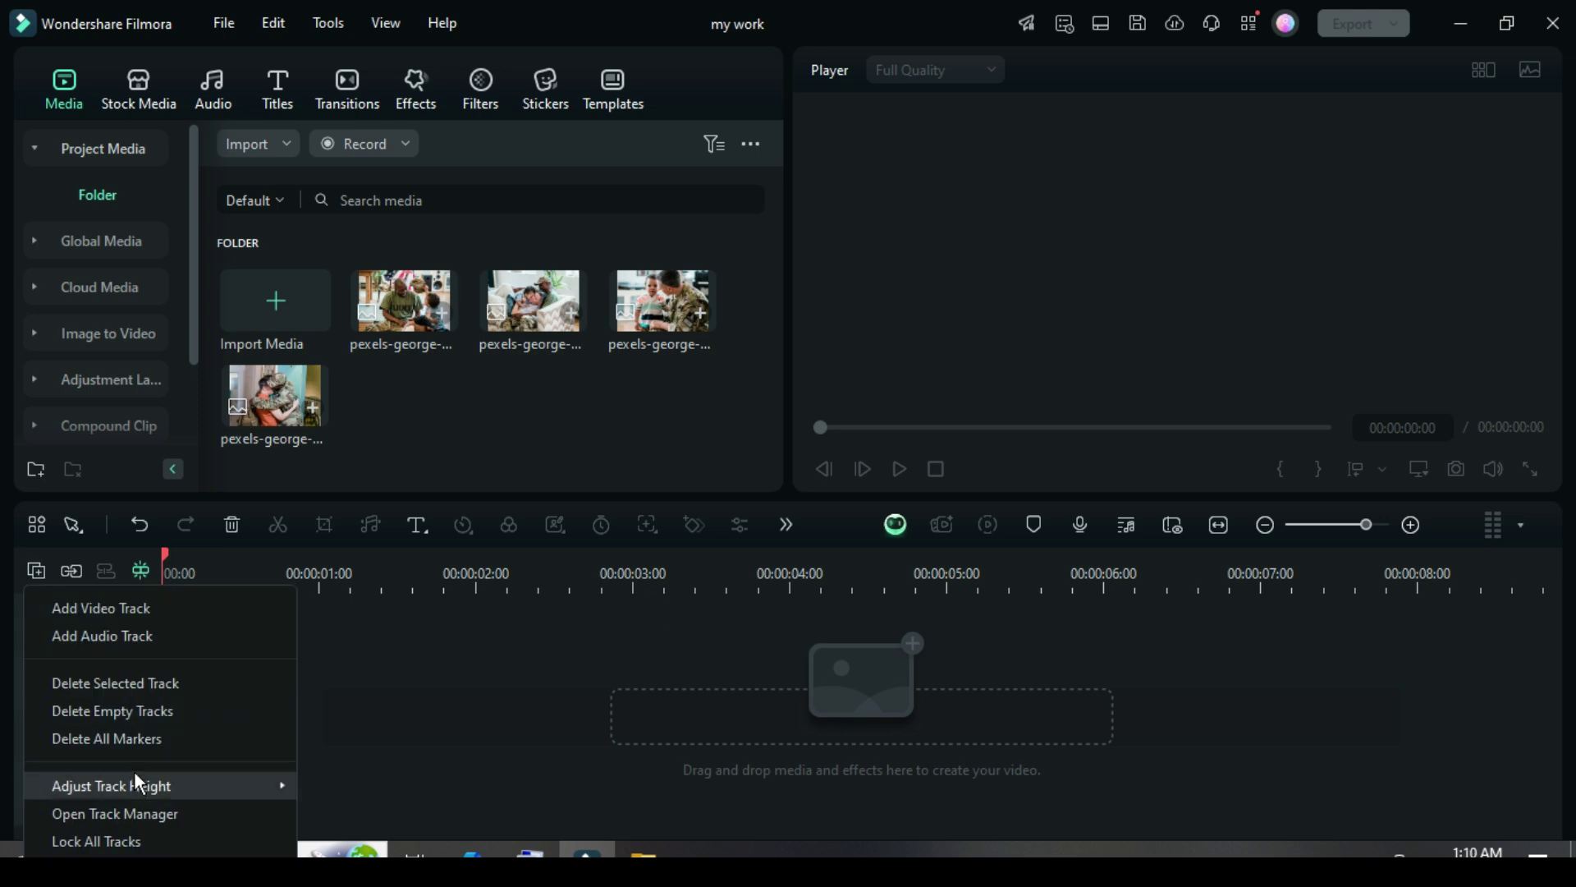
pyautogui.moveTo(136, 784)
pyautogui.click(345, 814)
# Place the last embrace photo on the Video 8 track.
pyautogui.click(127, 680)
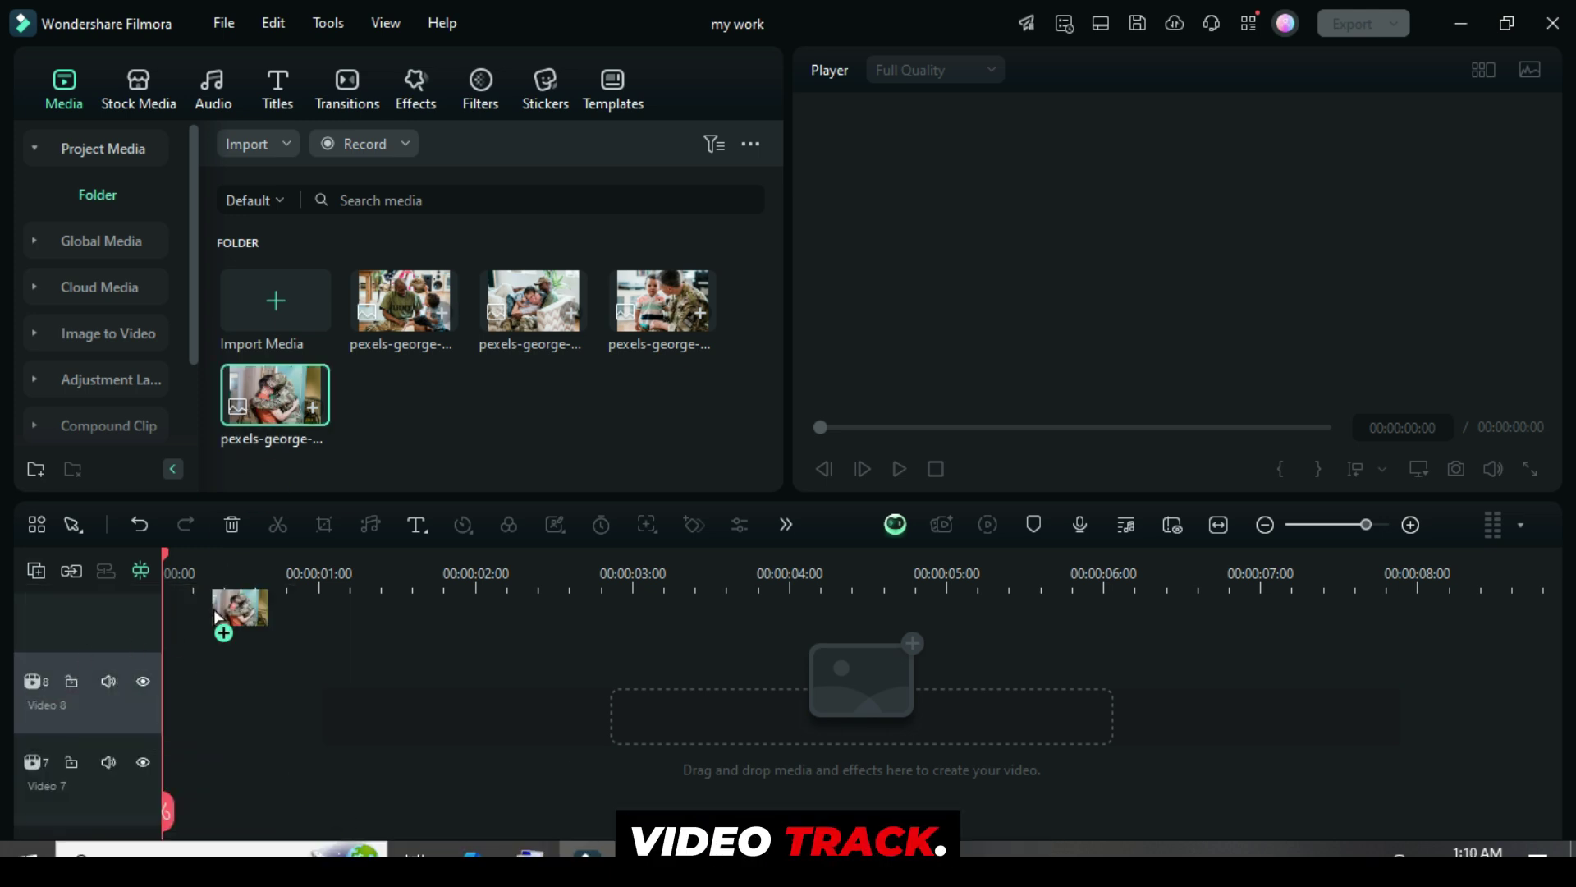
pyautogui.moveTo(216, 615); pyautogui.dragTo(214, 683)
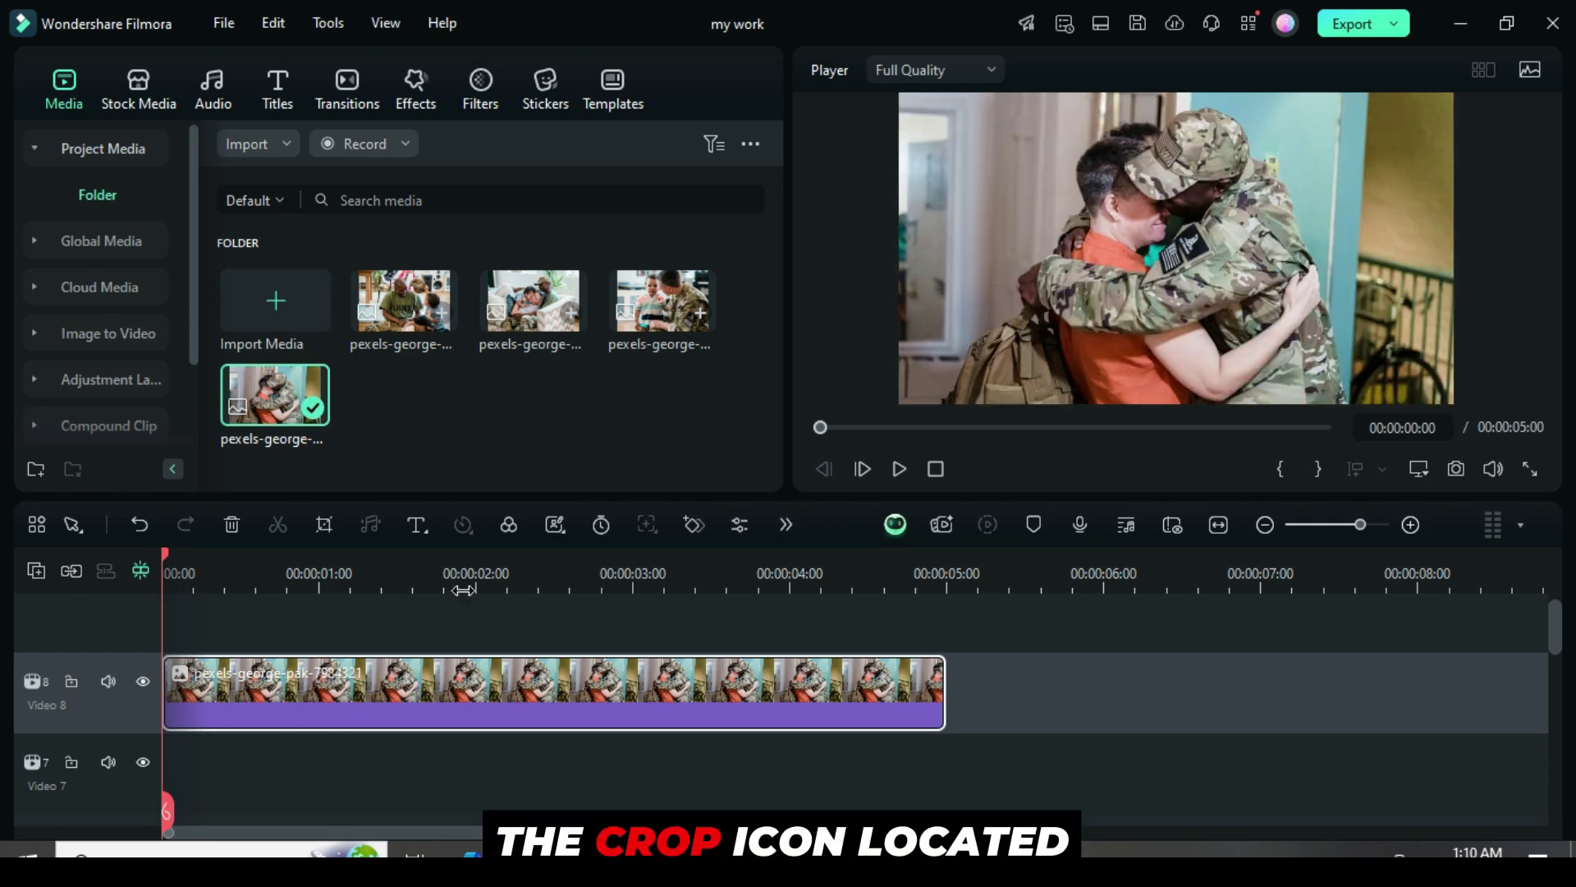
pyautogui.scroll(-3, 462, 589)
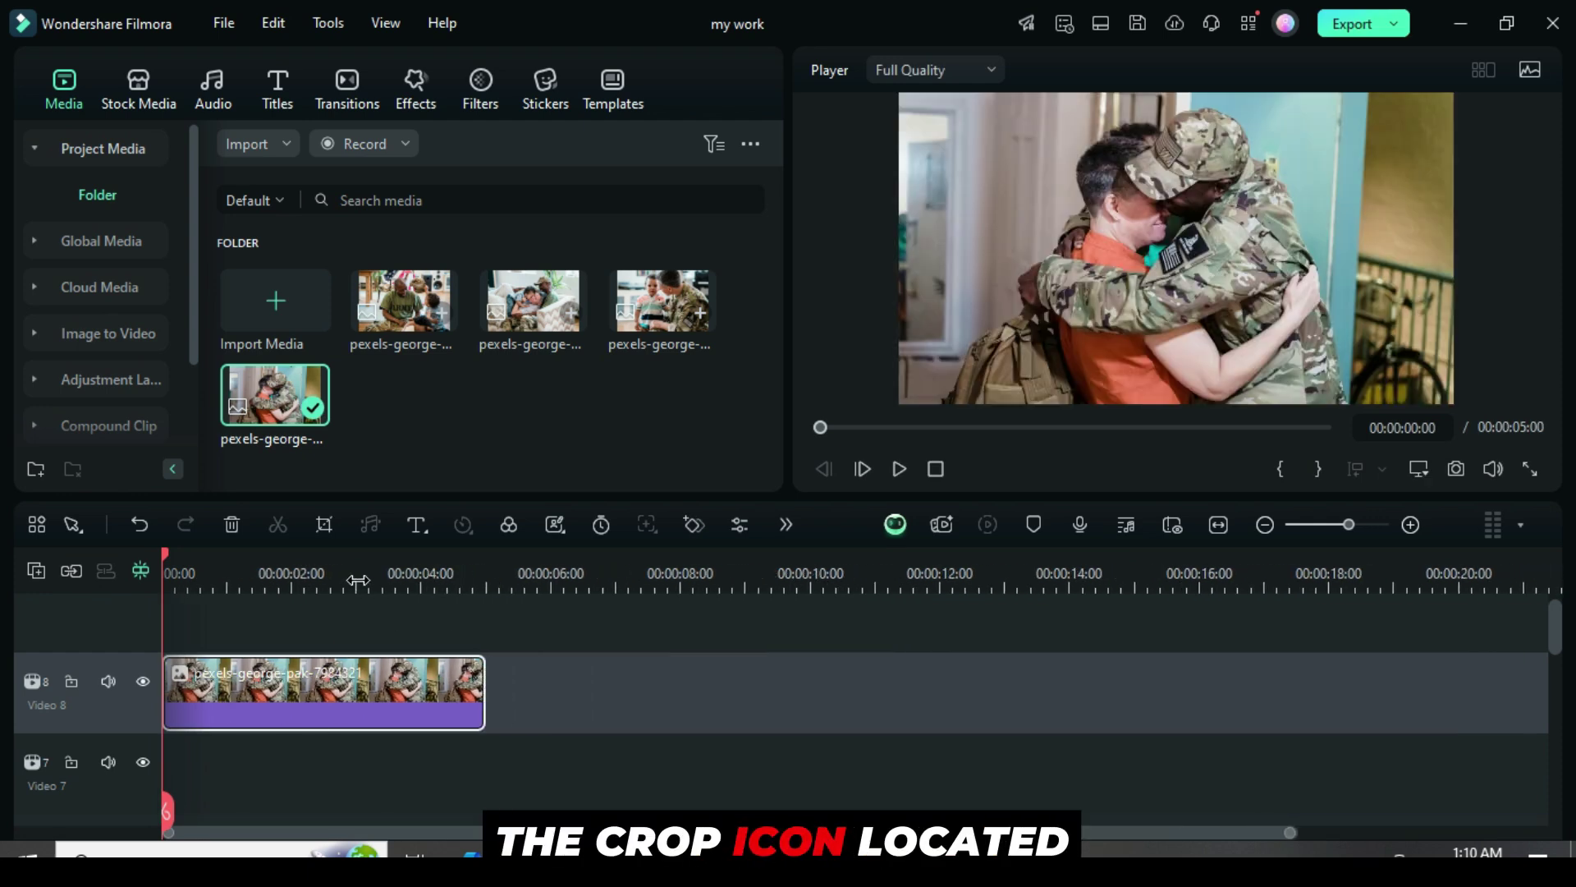
# Crop the photo to a 1:1 square covering the full 4000 x 4000 image.
pyautogui.click(324, 526)
pyautogui.click(282, 733)
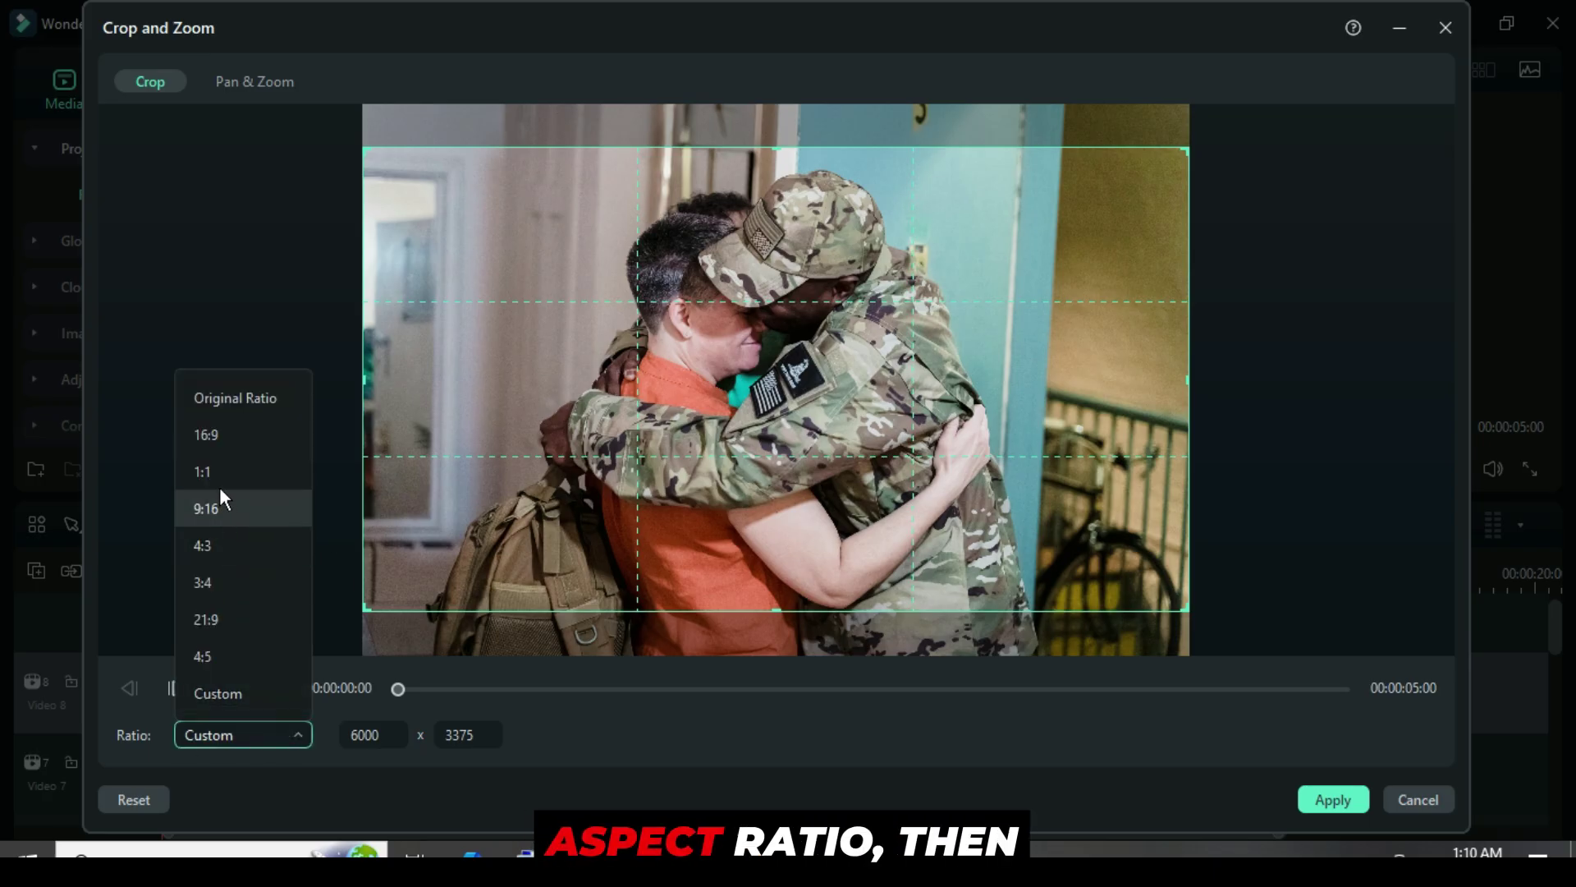
pyautogui.click(202, 473)
pyautogui.moveTo(519, 634); pyautogui.dragTo(480, 650)
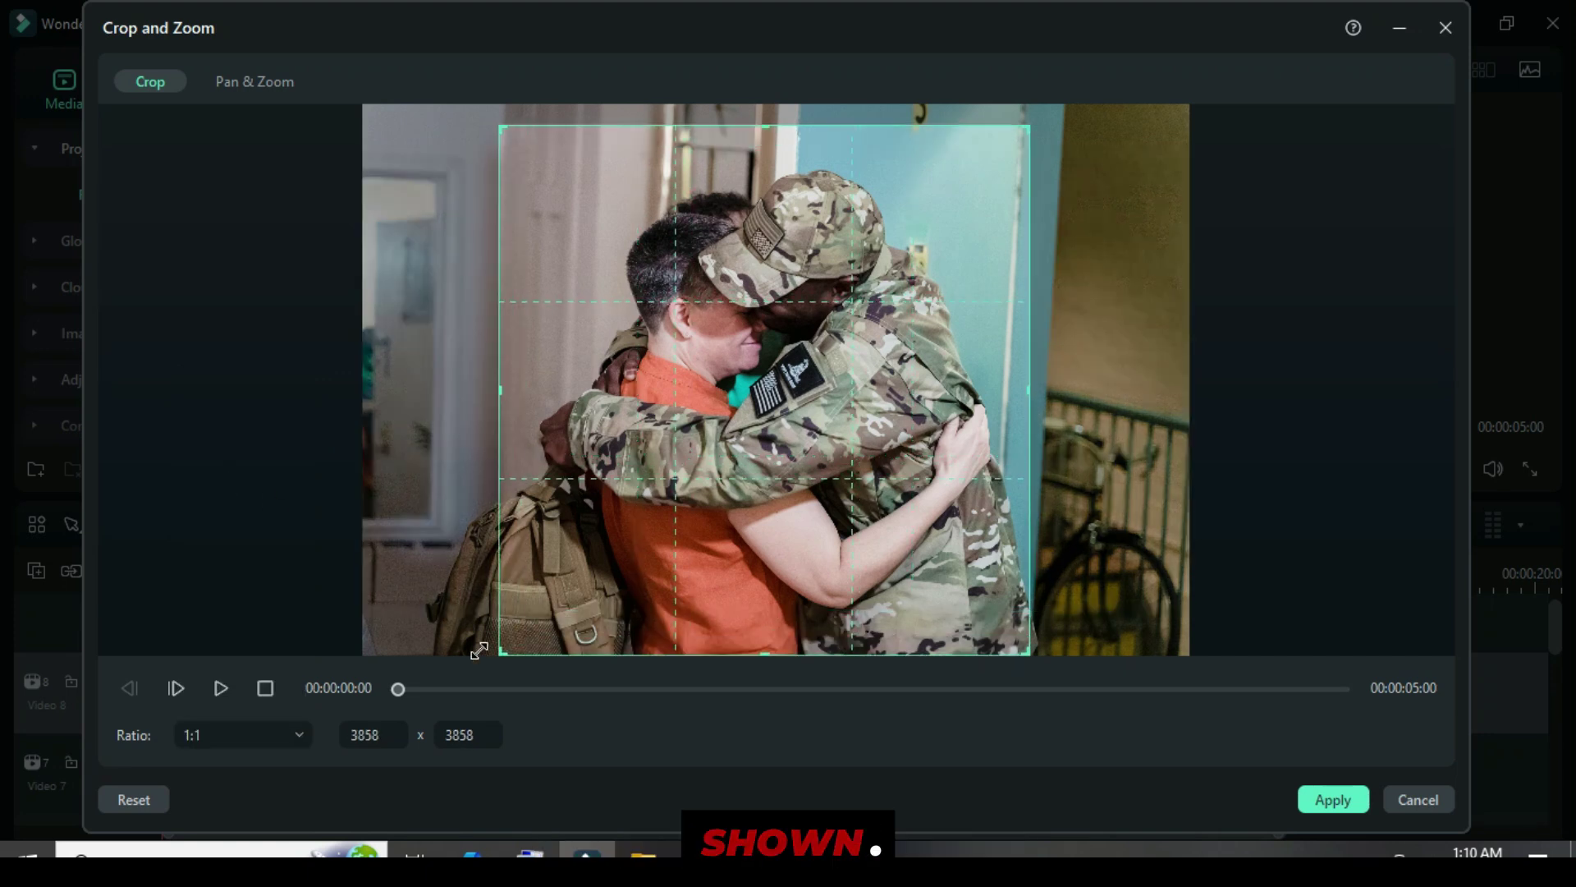
pyautogui.moveTo(1026, 128); pyautogui.dragTo(1062, 82)
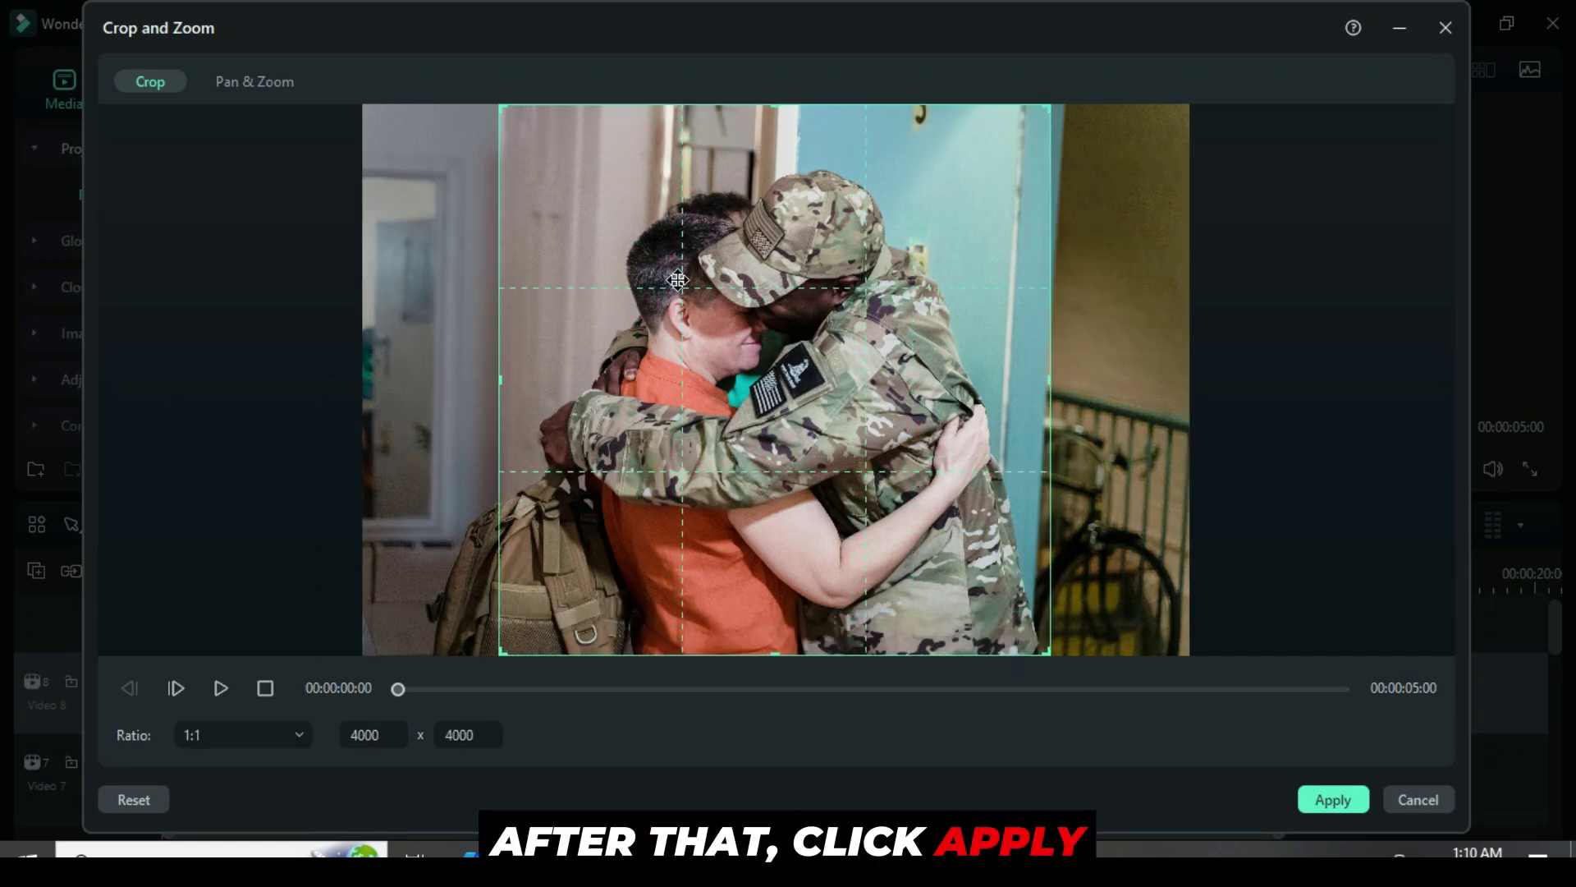
# Apply the square crop, then set the photo's Scale X to 64 and Position X to -325.
pyautogui.click(1330, 801)
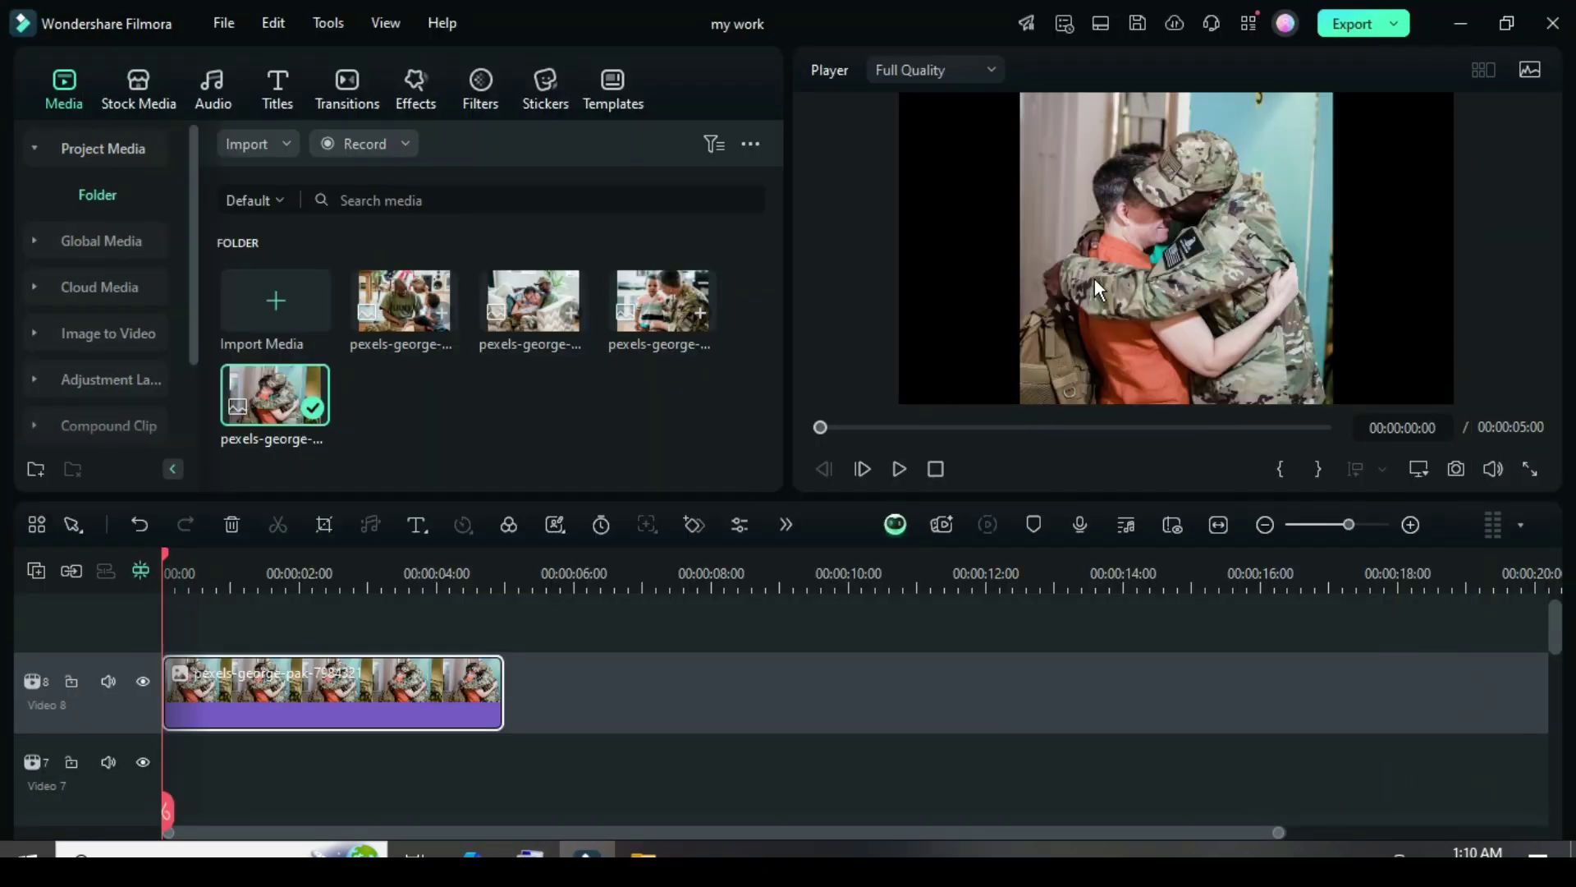
pyautogui.doubleClick(357, 691)
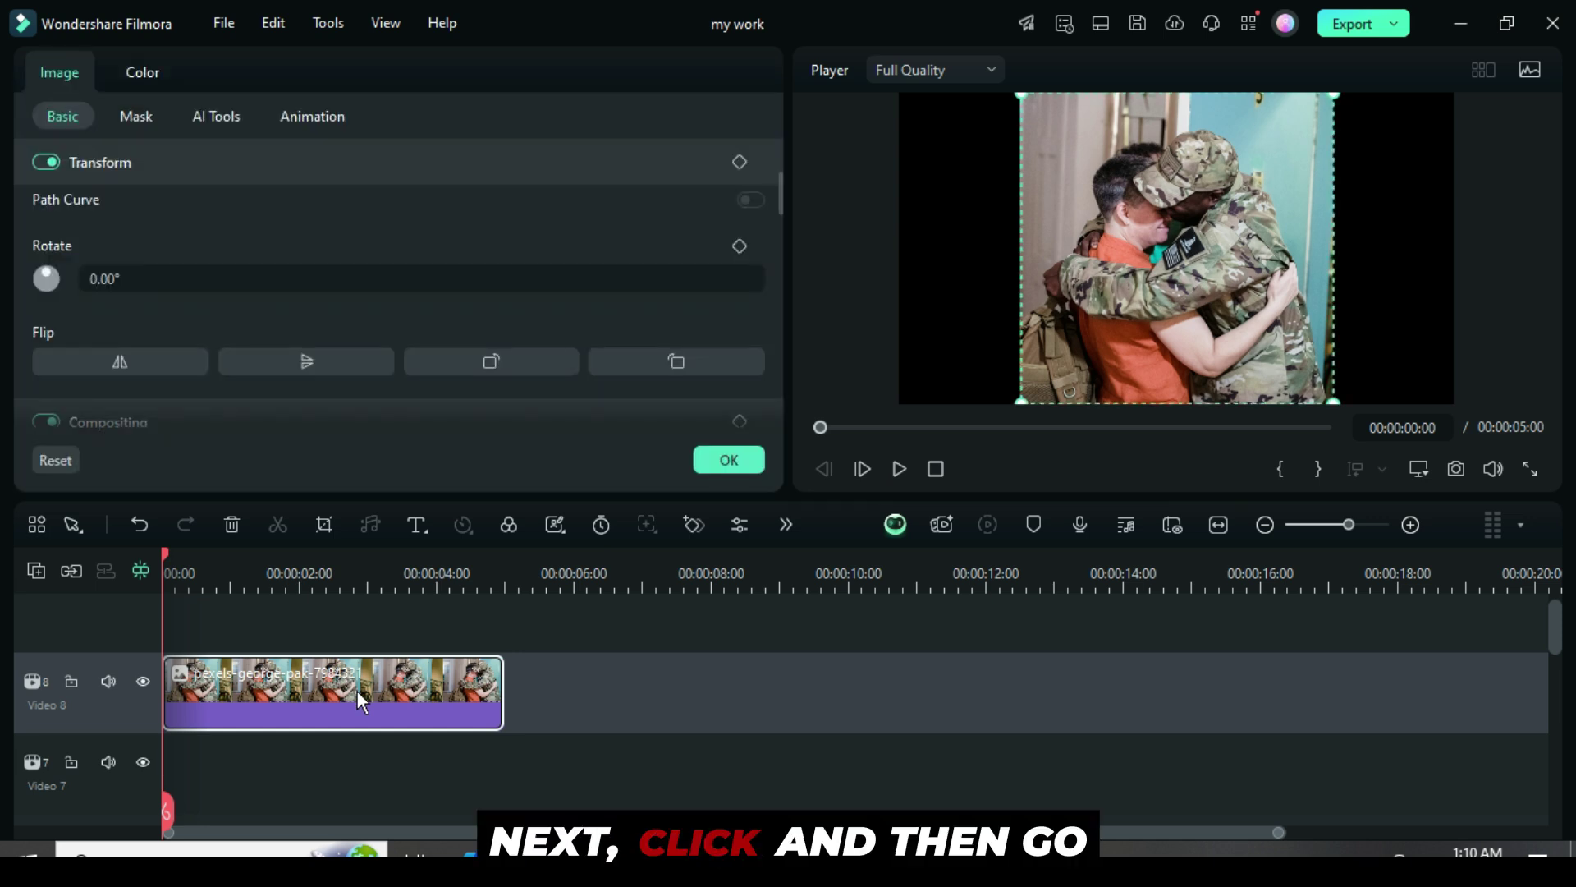
pyautogui.moveTo(780, 197); pyautogui.dragTo(782, 169)
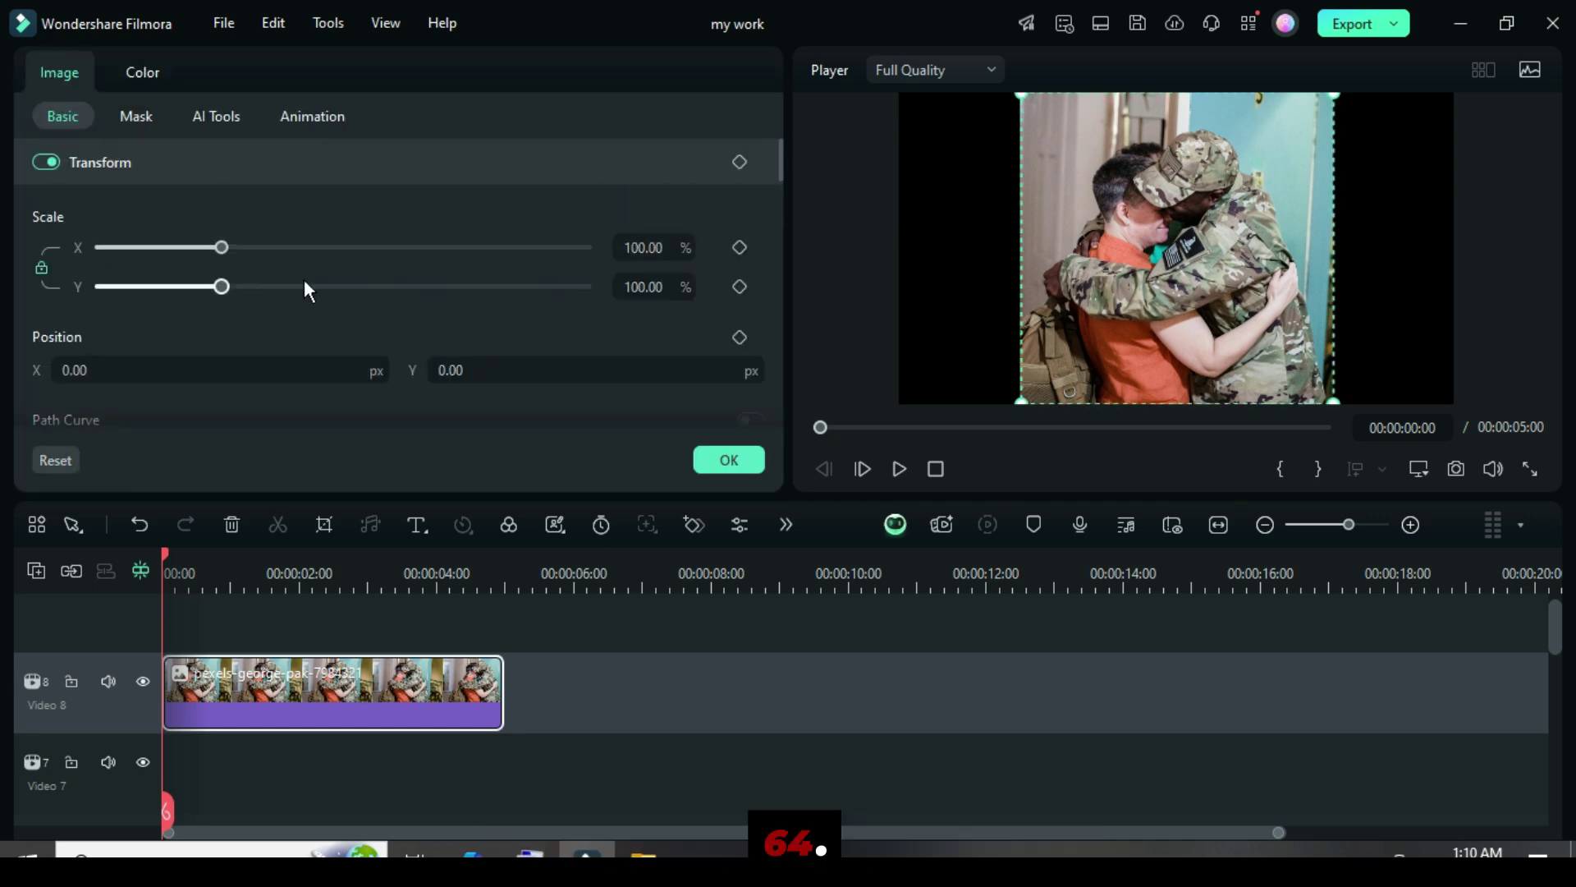
pyautogui.click(632, 247)
pyautogui.write('5')
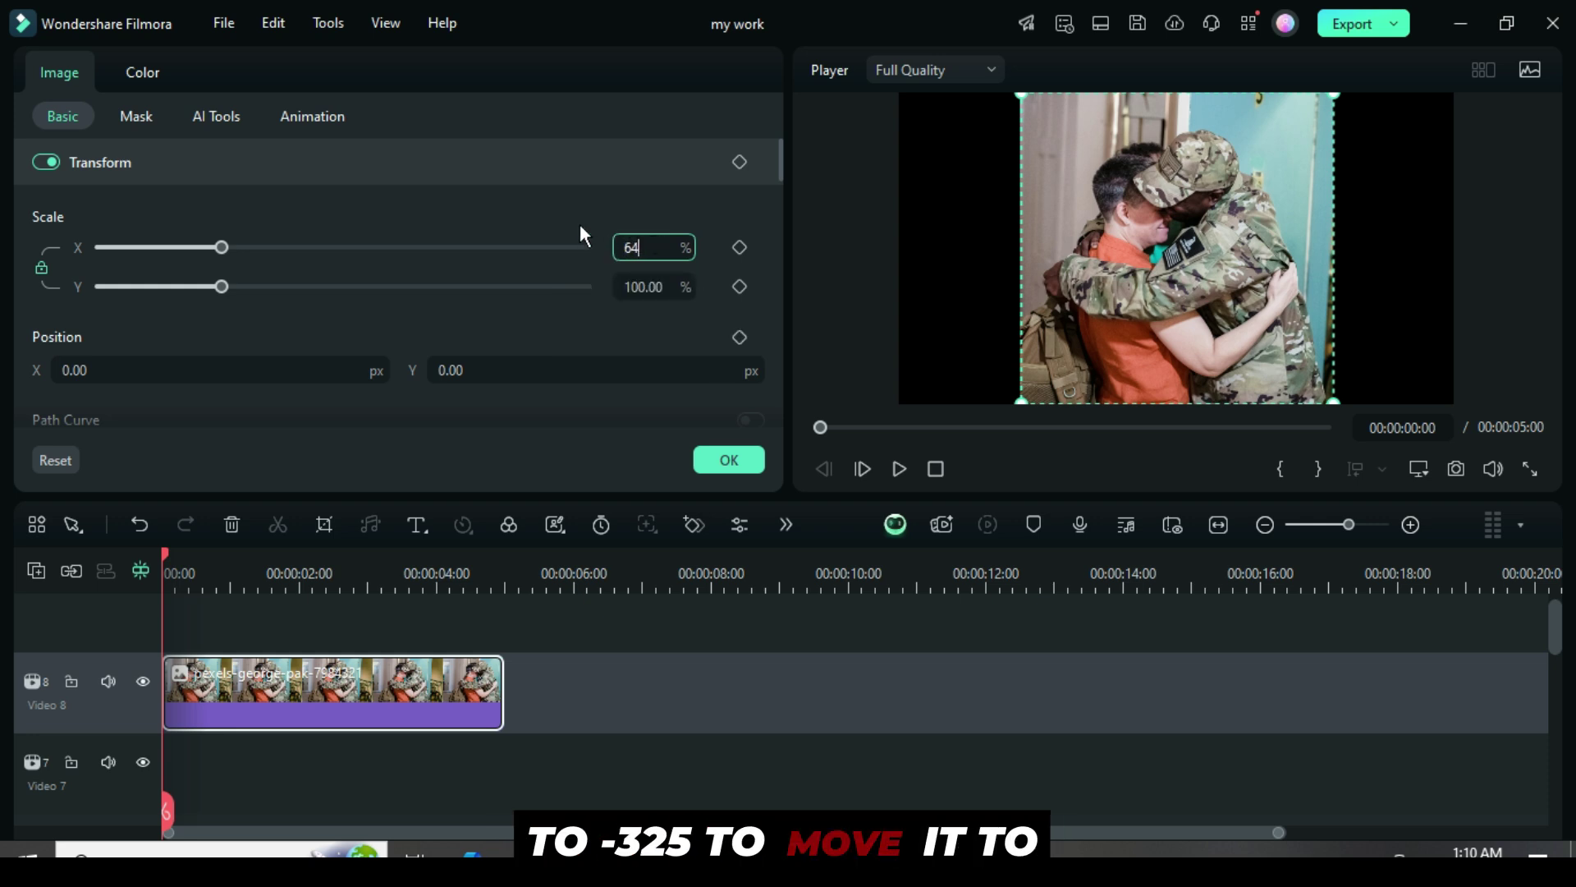
pyautogui.write('4')
pyautogui.press('Return')
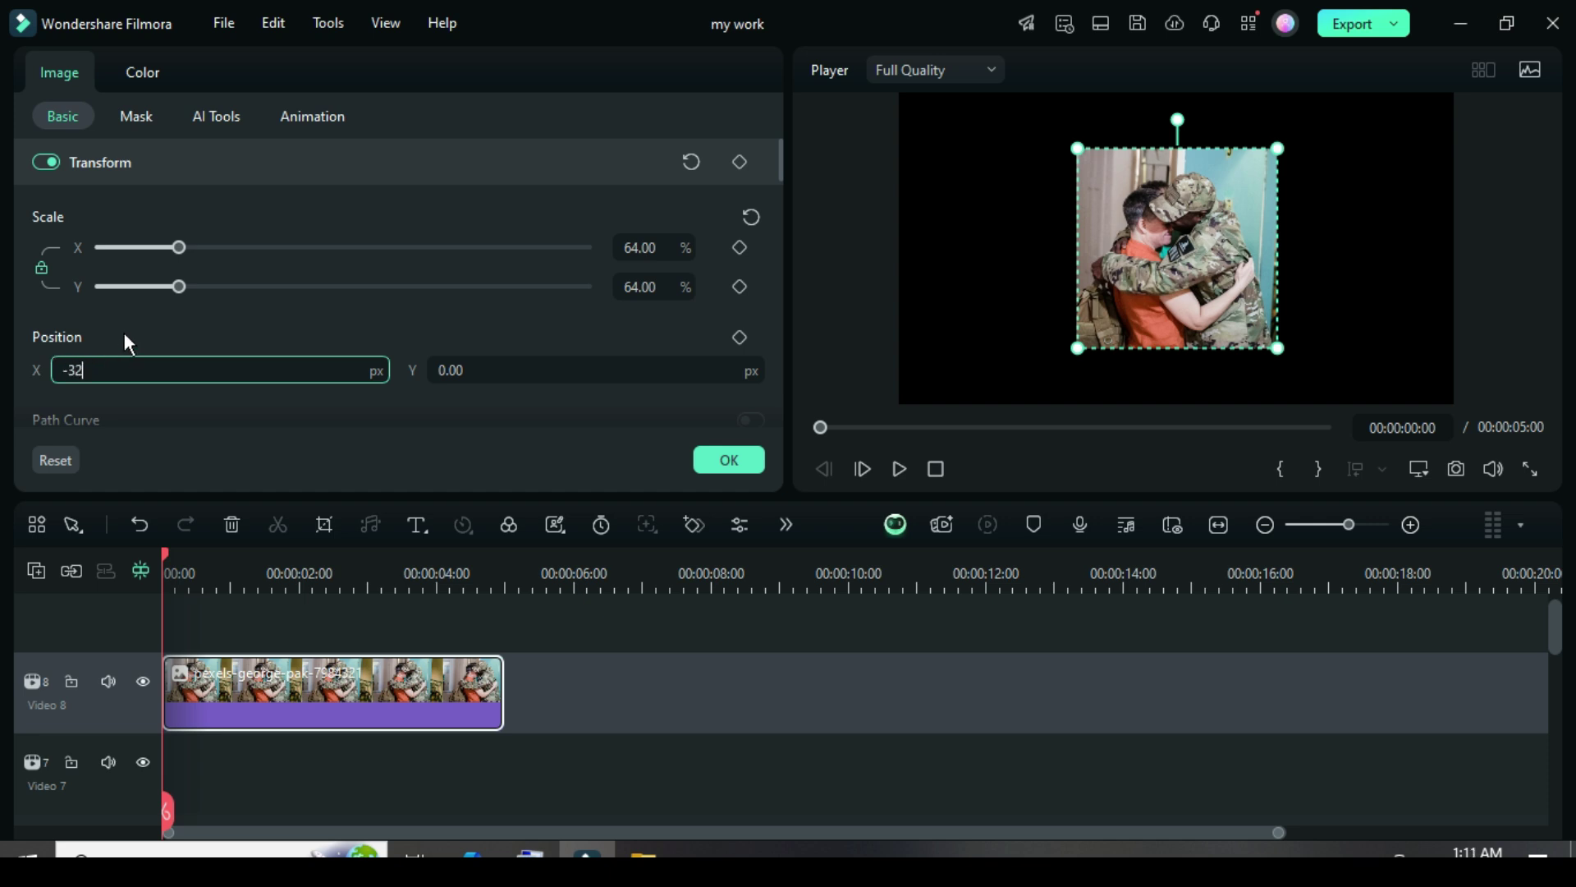
pyautogui.write('-3256')
pyautogui.press('BackSpace')
pyautogui.press('Return')
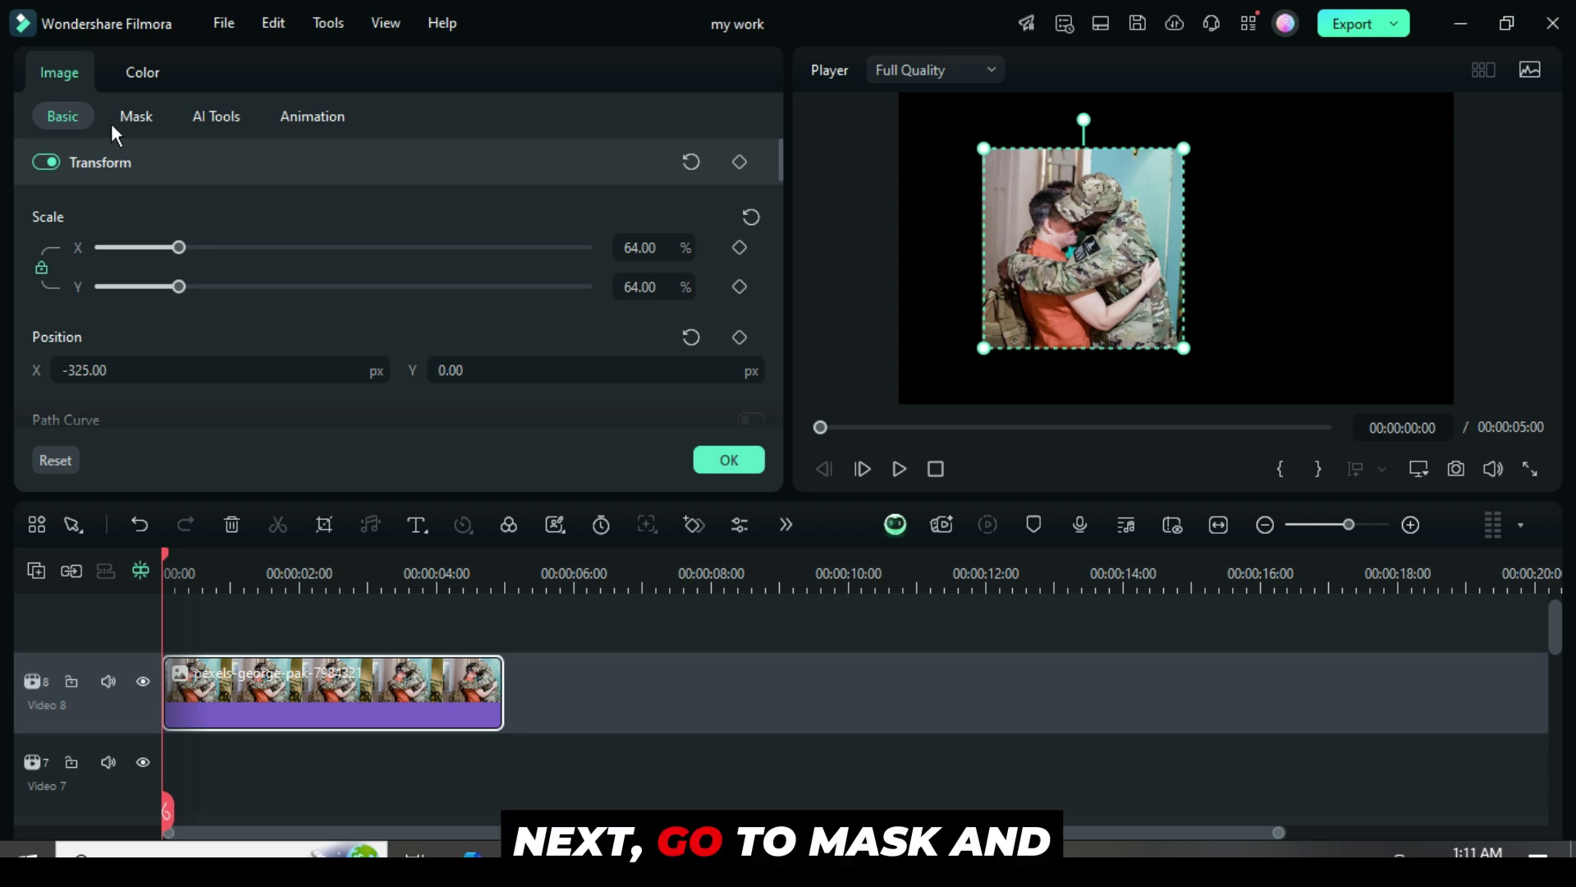
# Fit a Rectangle mask to the whole photo with a 10% corner radius.
pyautogui.click(138, 118)
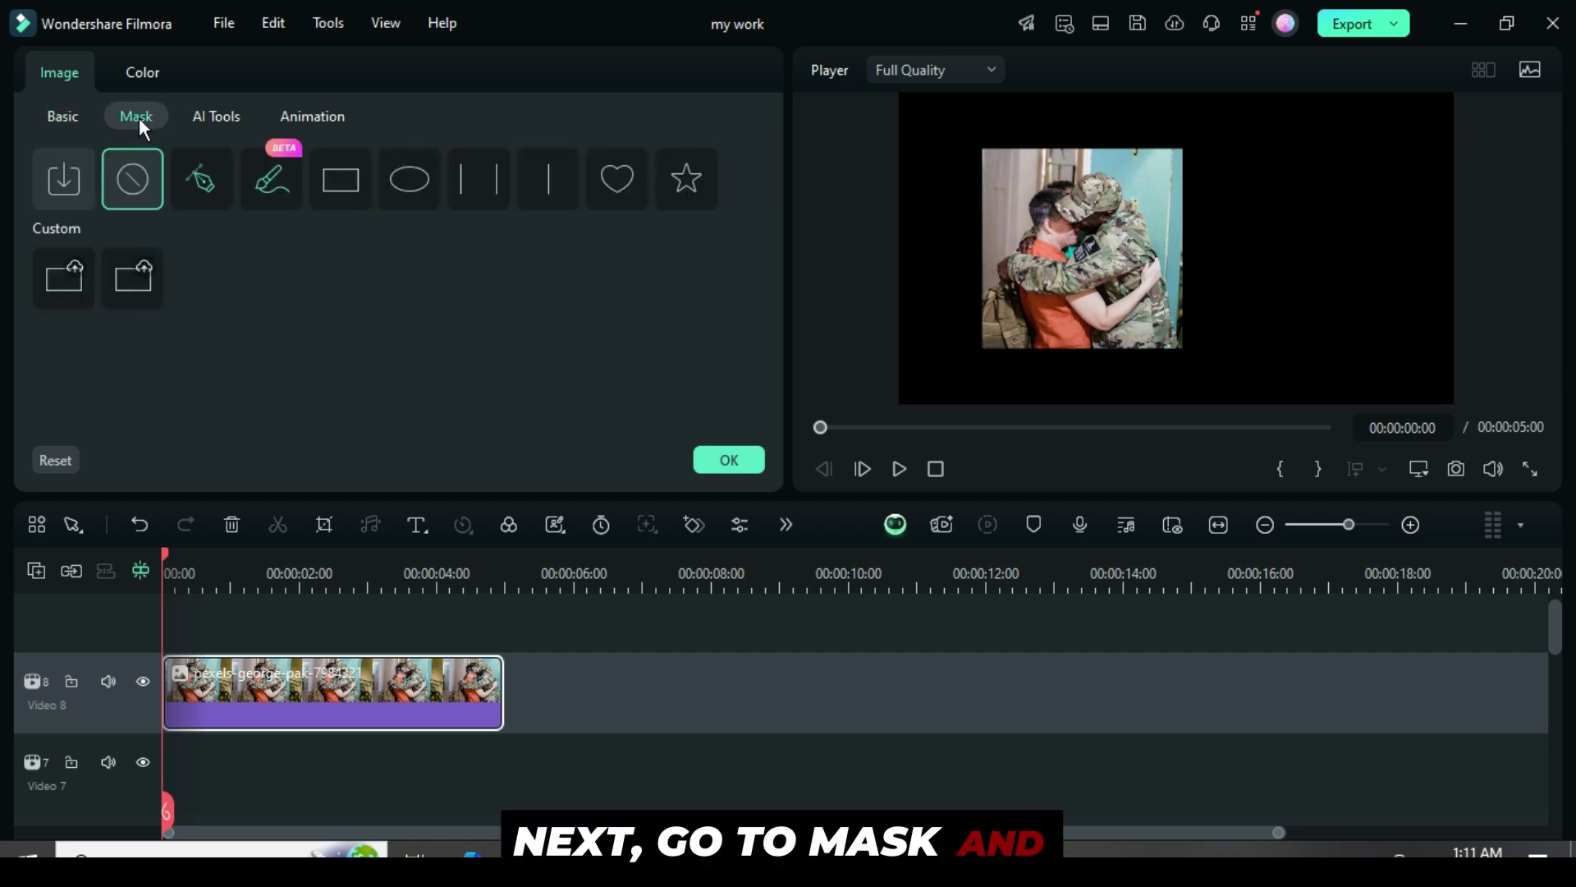
pyautogui.click(336, 177)
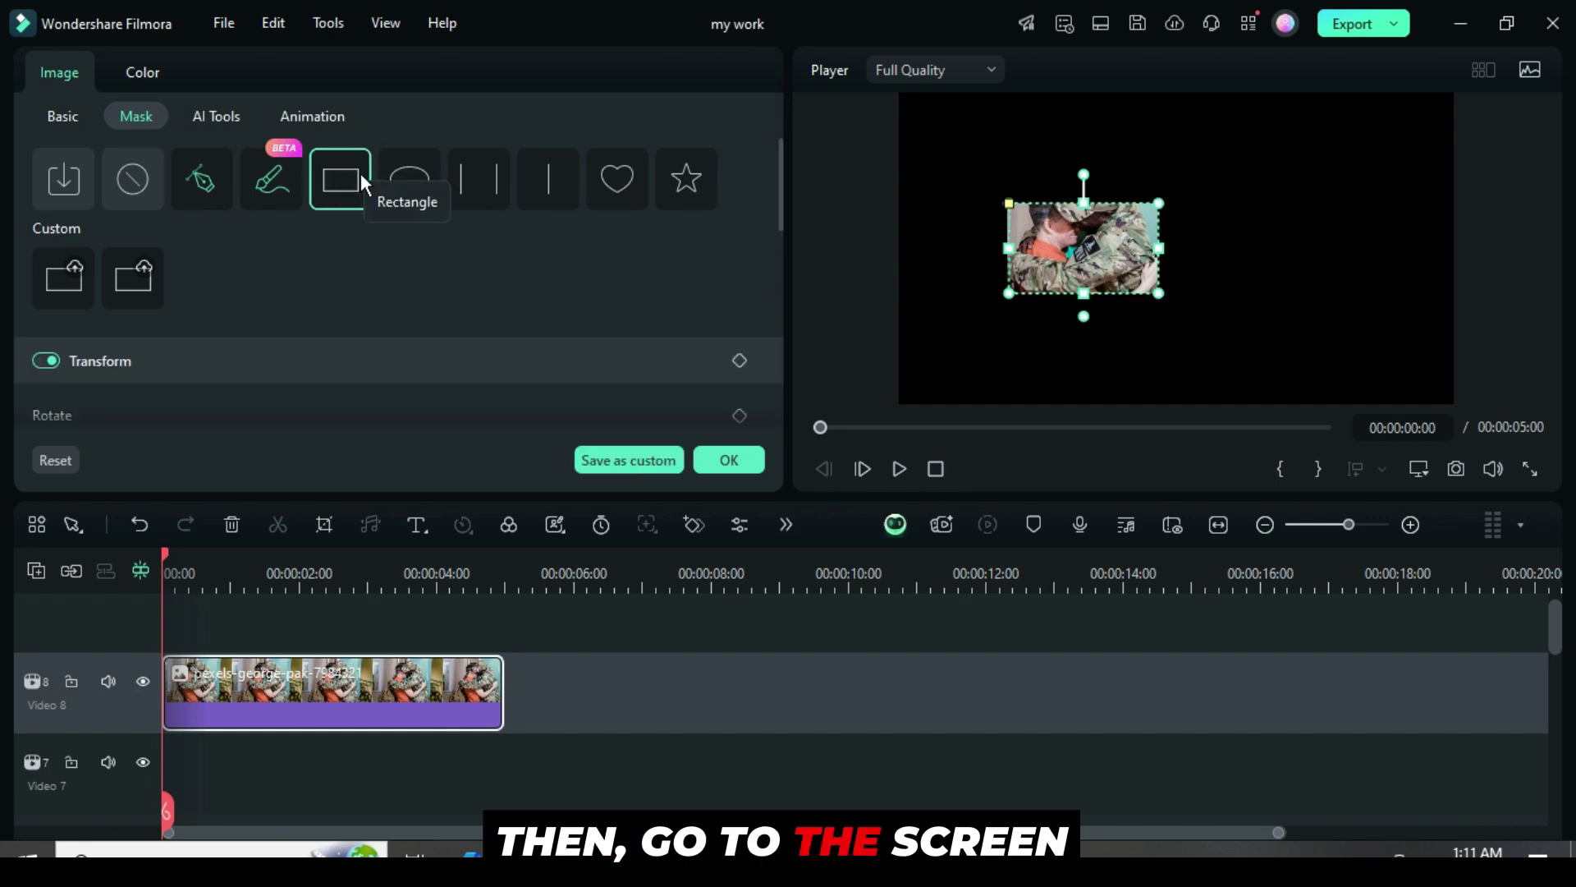
pyautogui.moveTo(1009, 248); pyautogui.dragTo(980, 251)
pyautogui.moveTo(1084, 202); pyautogui.dragTo(1081, 147)
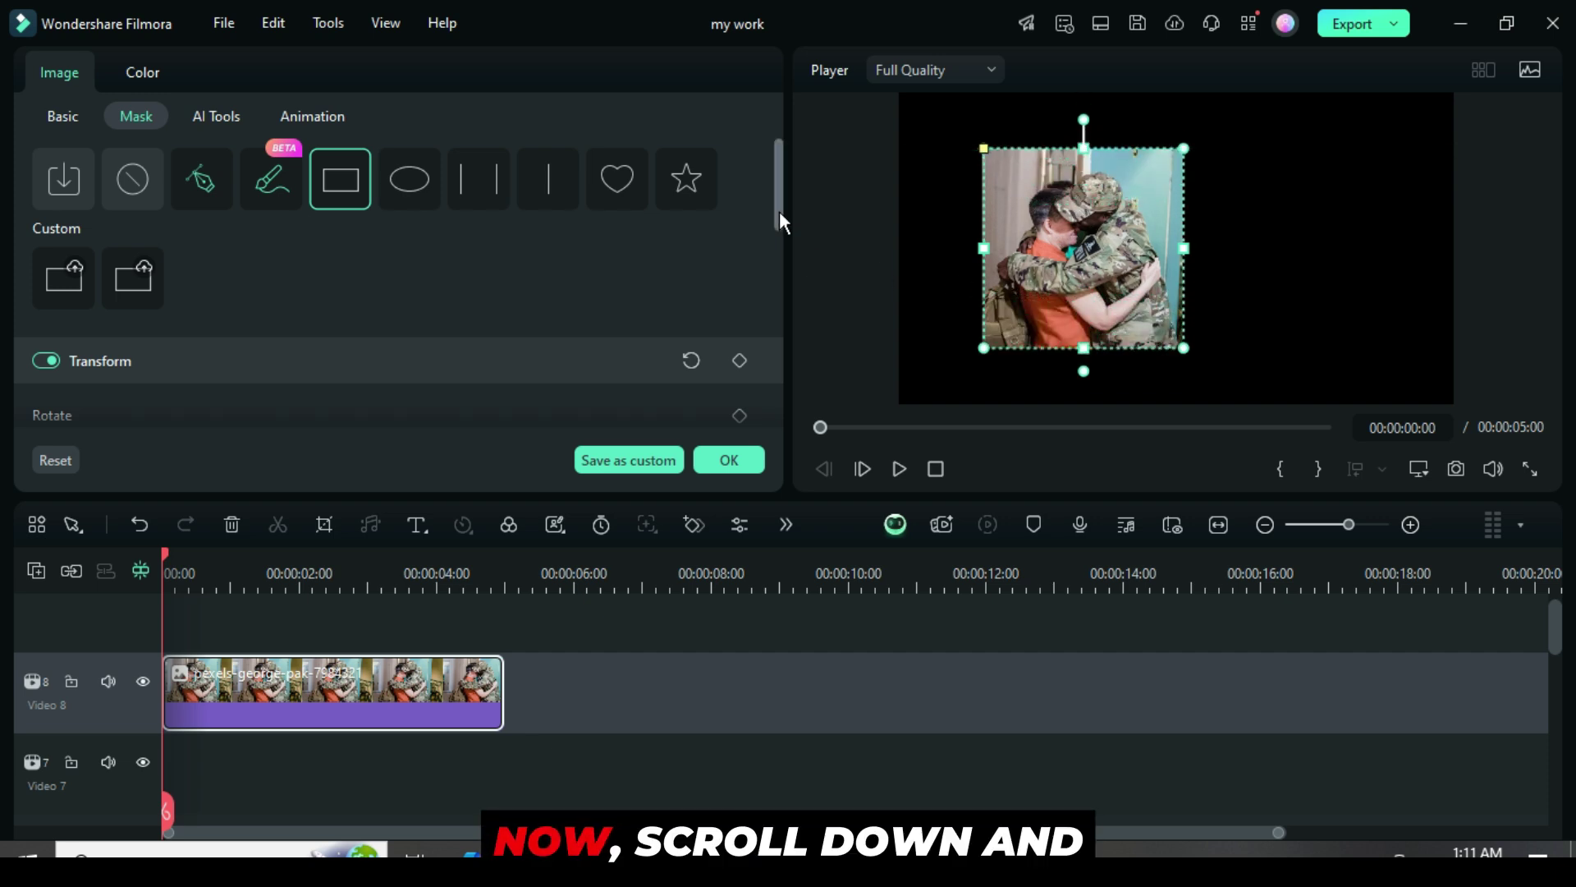
pyautogui.moveTo(775, 166); pyautogui.dragTo(777, 357)
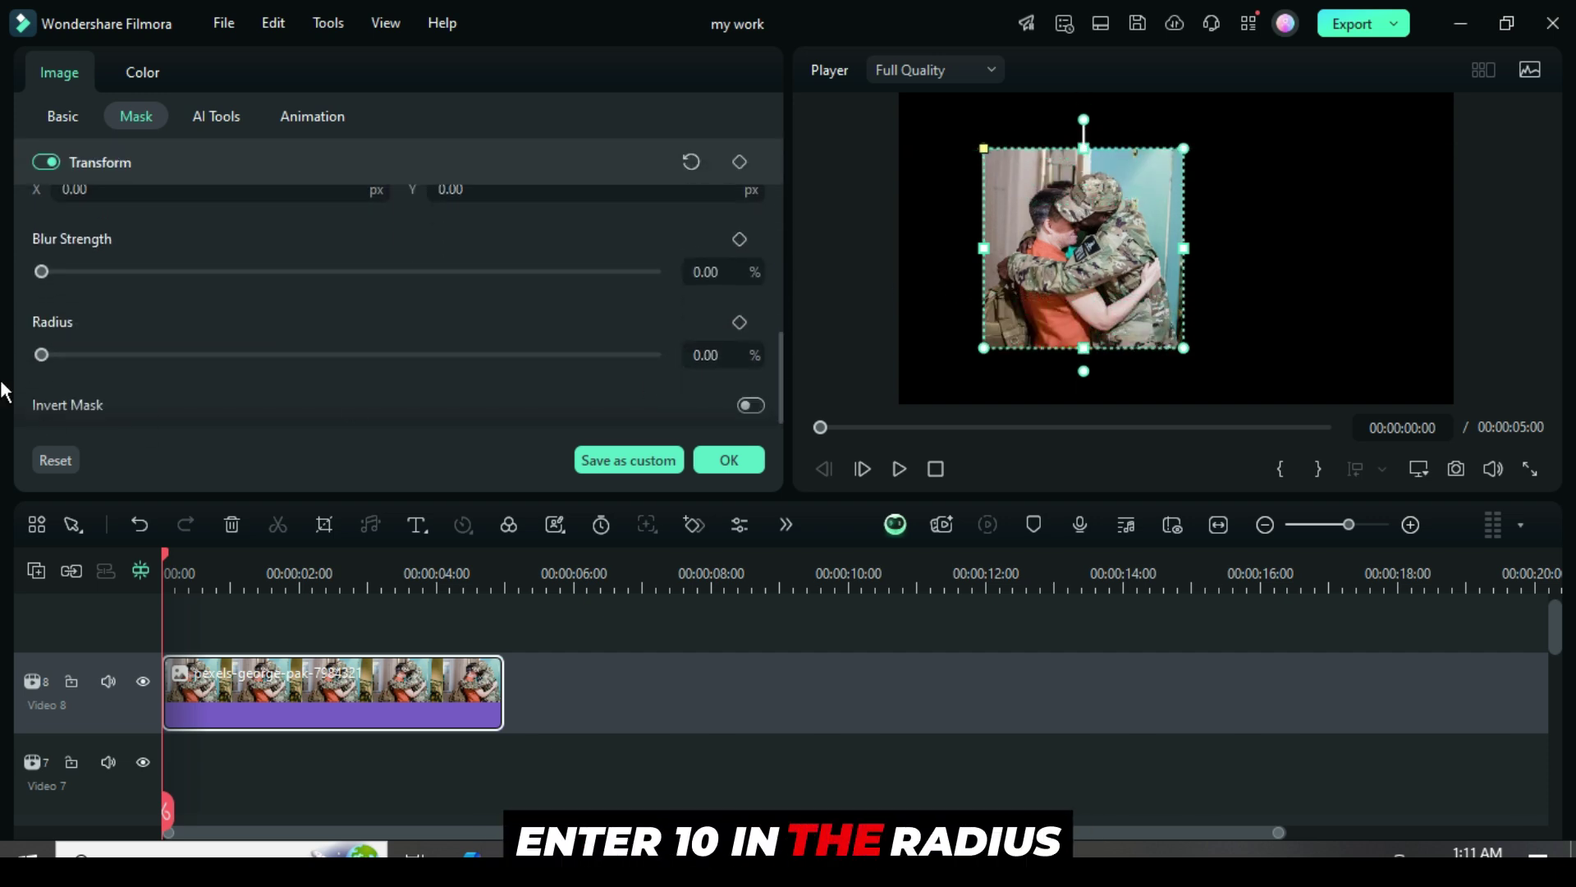
pyautogui.click(719, 362)
pyautogui.write('10')
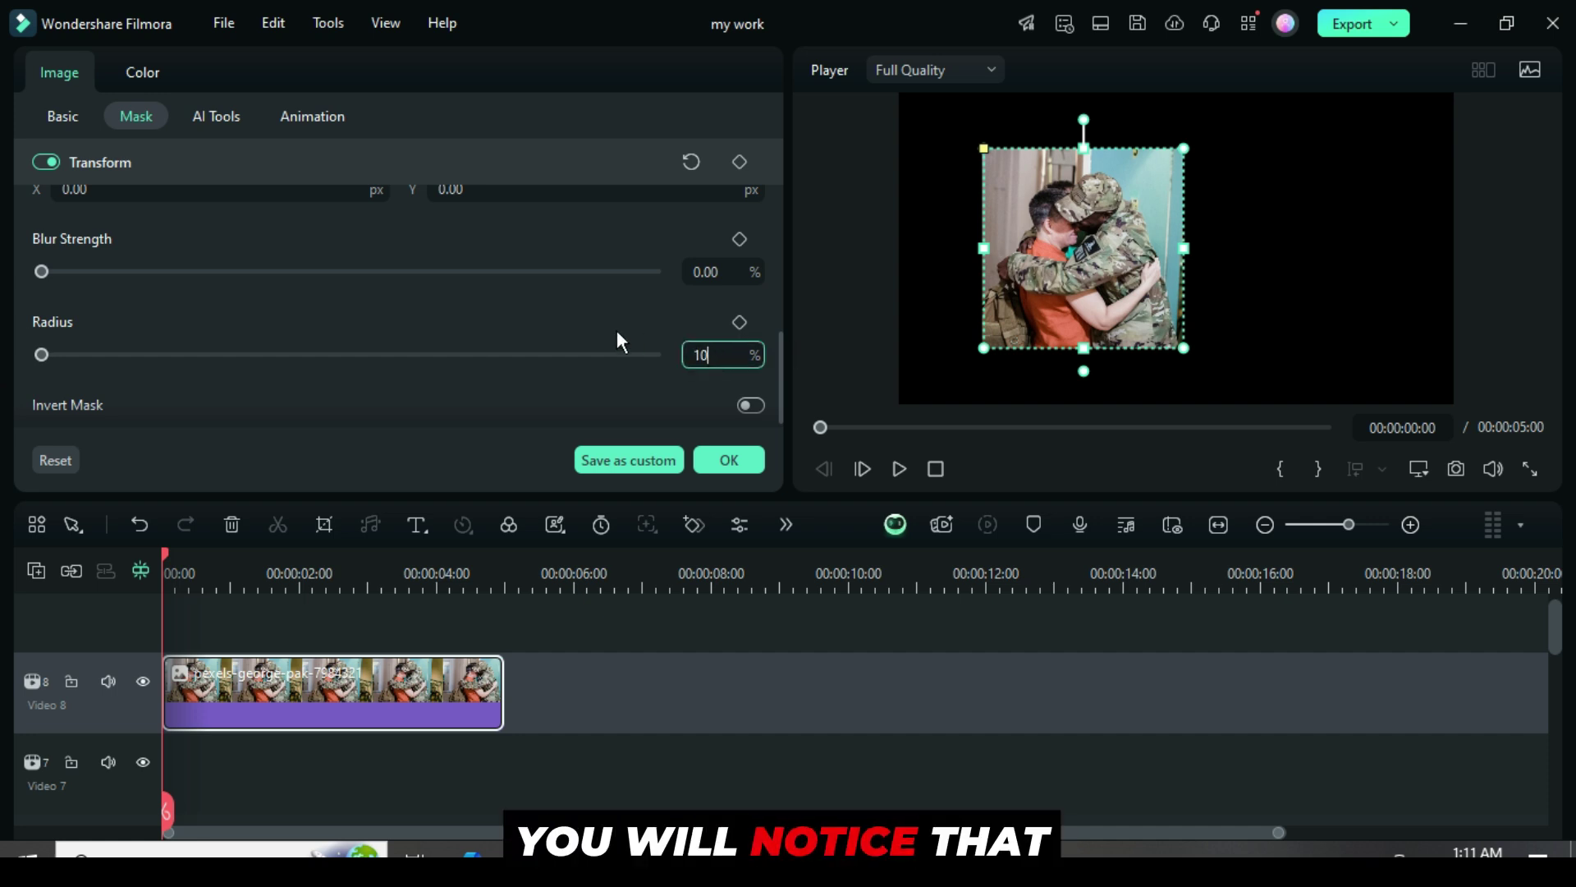
pyautogui.press('Return')
pyautogui.click(714, 455)
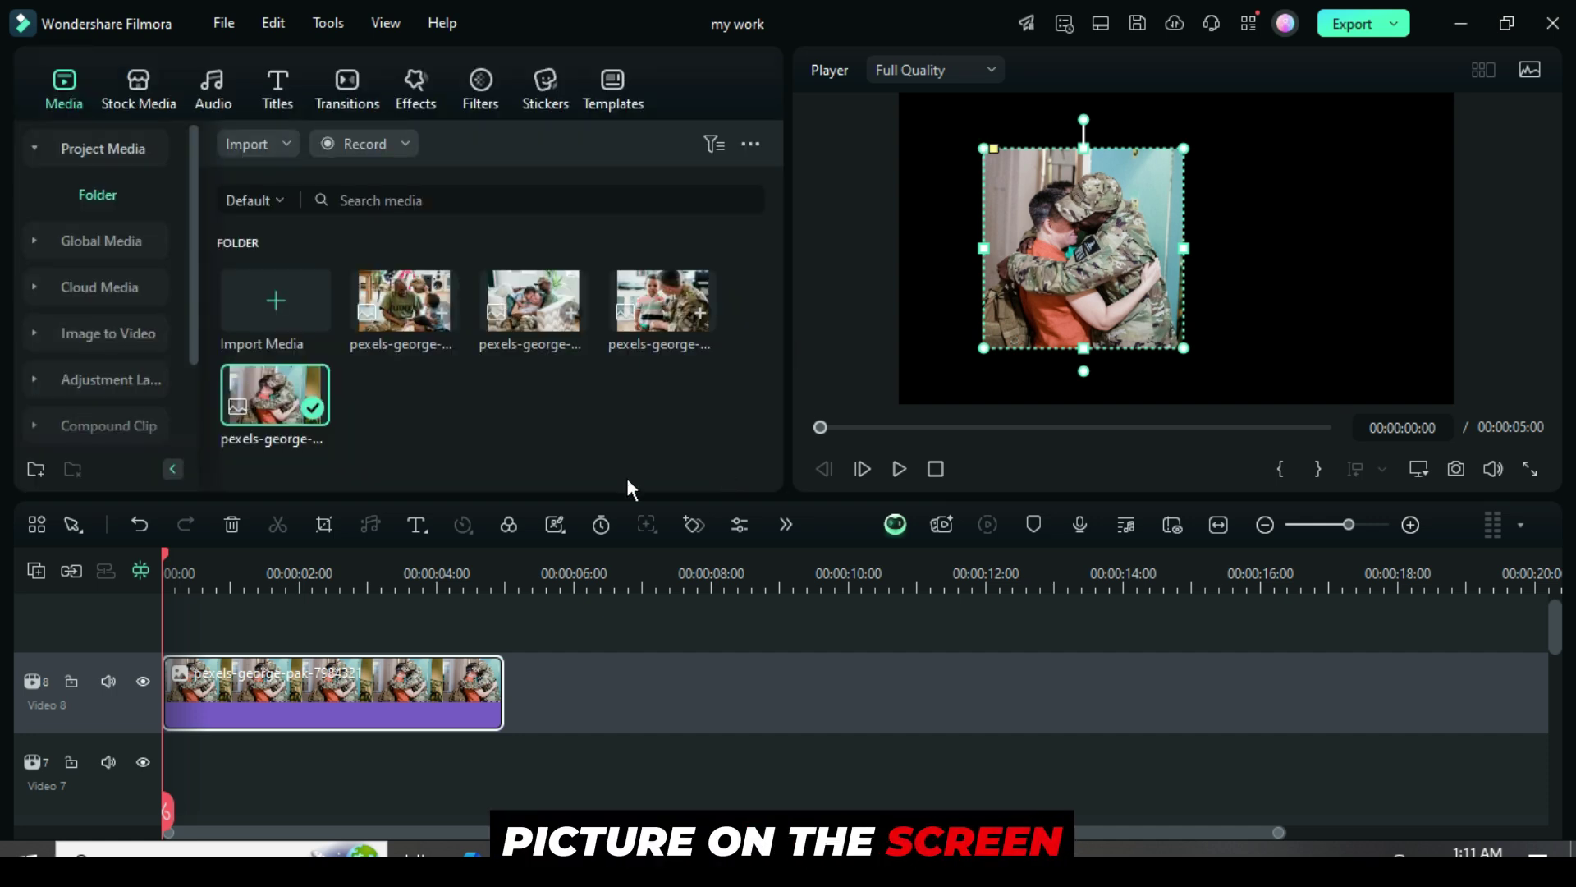
pyautogui.moveTo(169, 554); pyautogui.dragTo(183, 554)
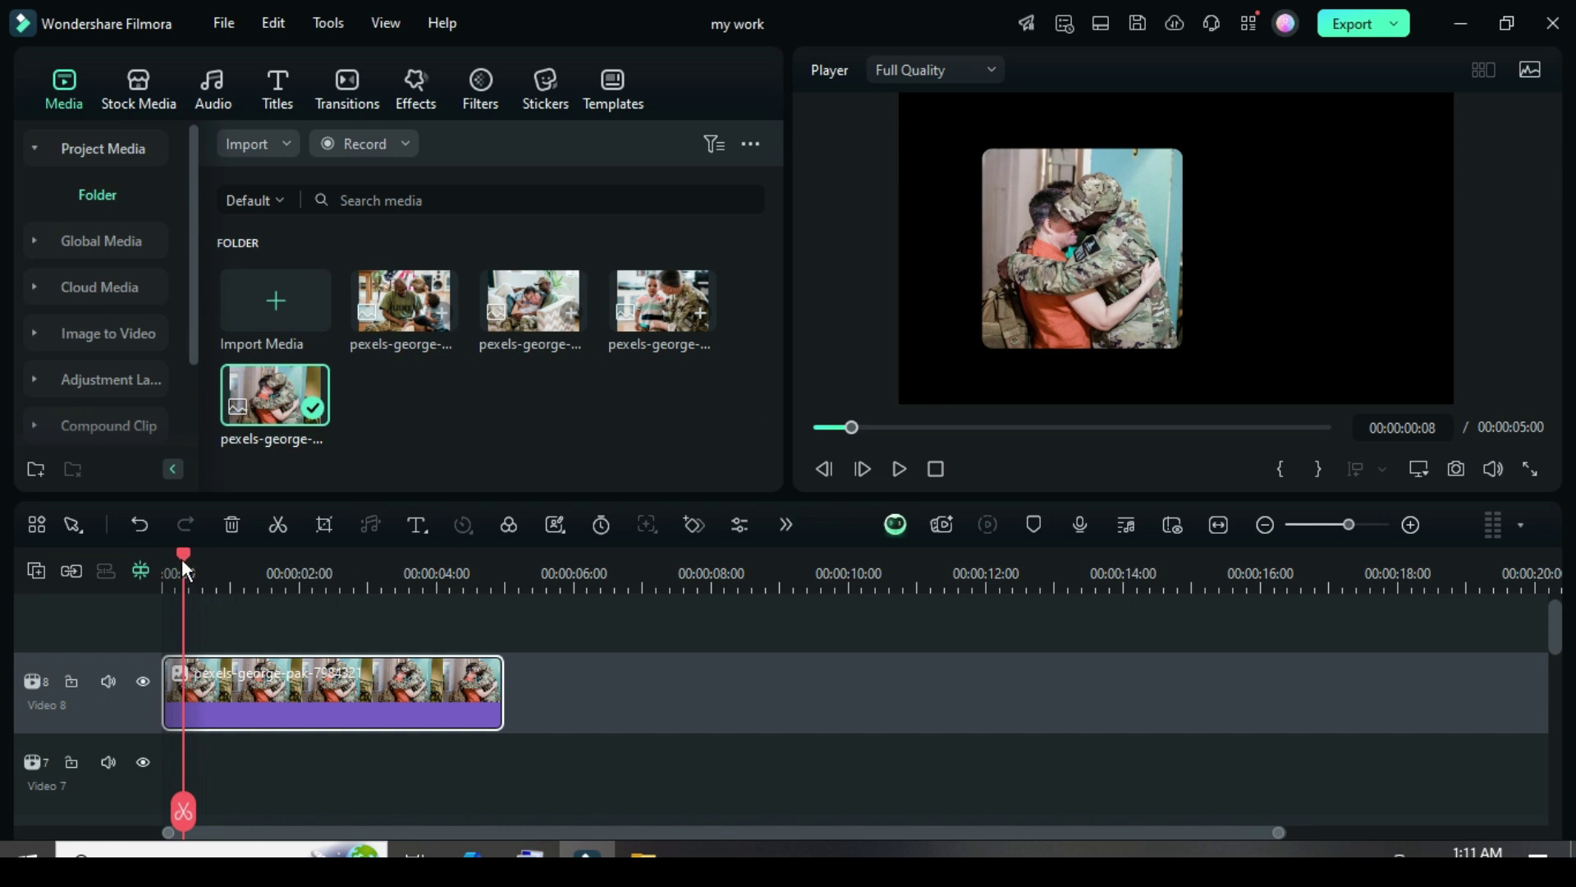
# Split the photo at 00:00:02:00 and set the second piece's Position X to 366.
pyautogui.moveTo(181, 557); pyautogui.dragTo(298, 558)
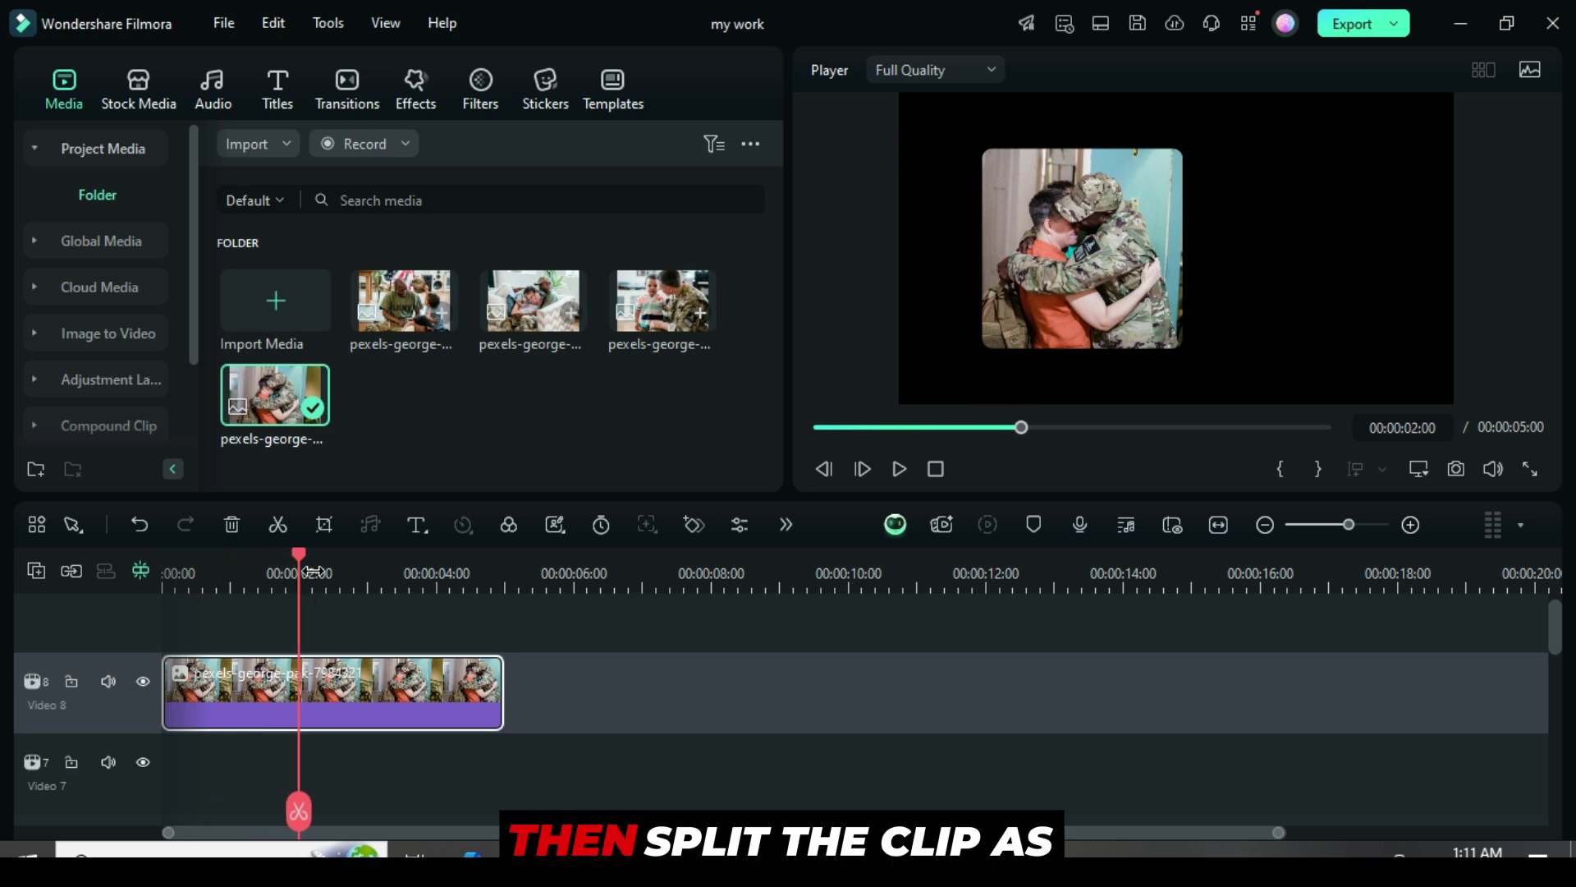
pyautogui.click(277, 526)
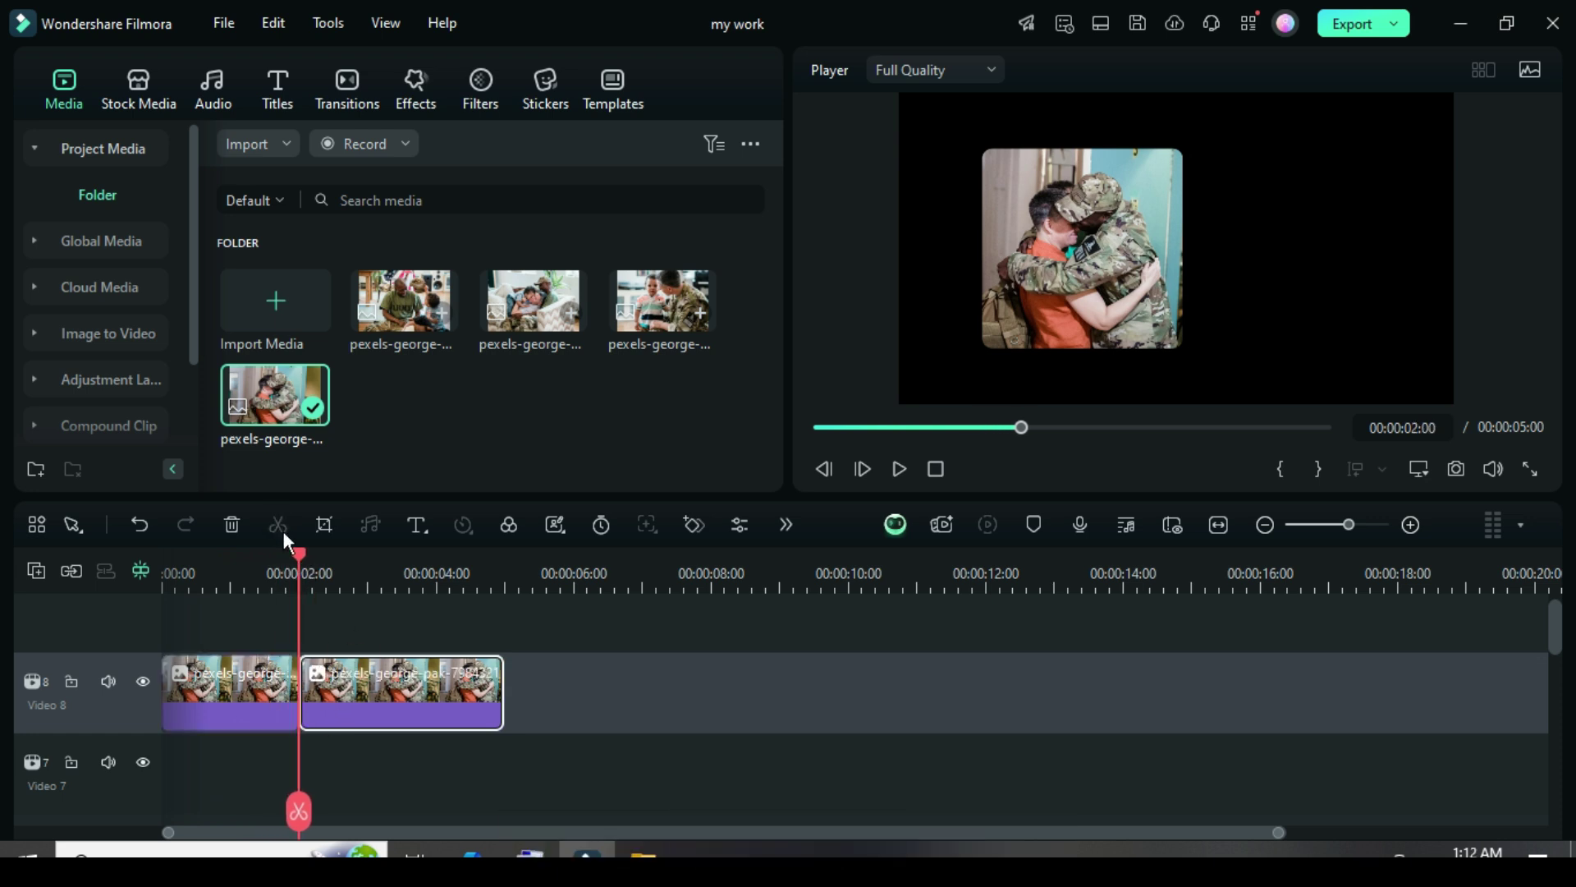
pyautogui.doubleClick(363, 685)
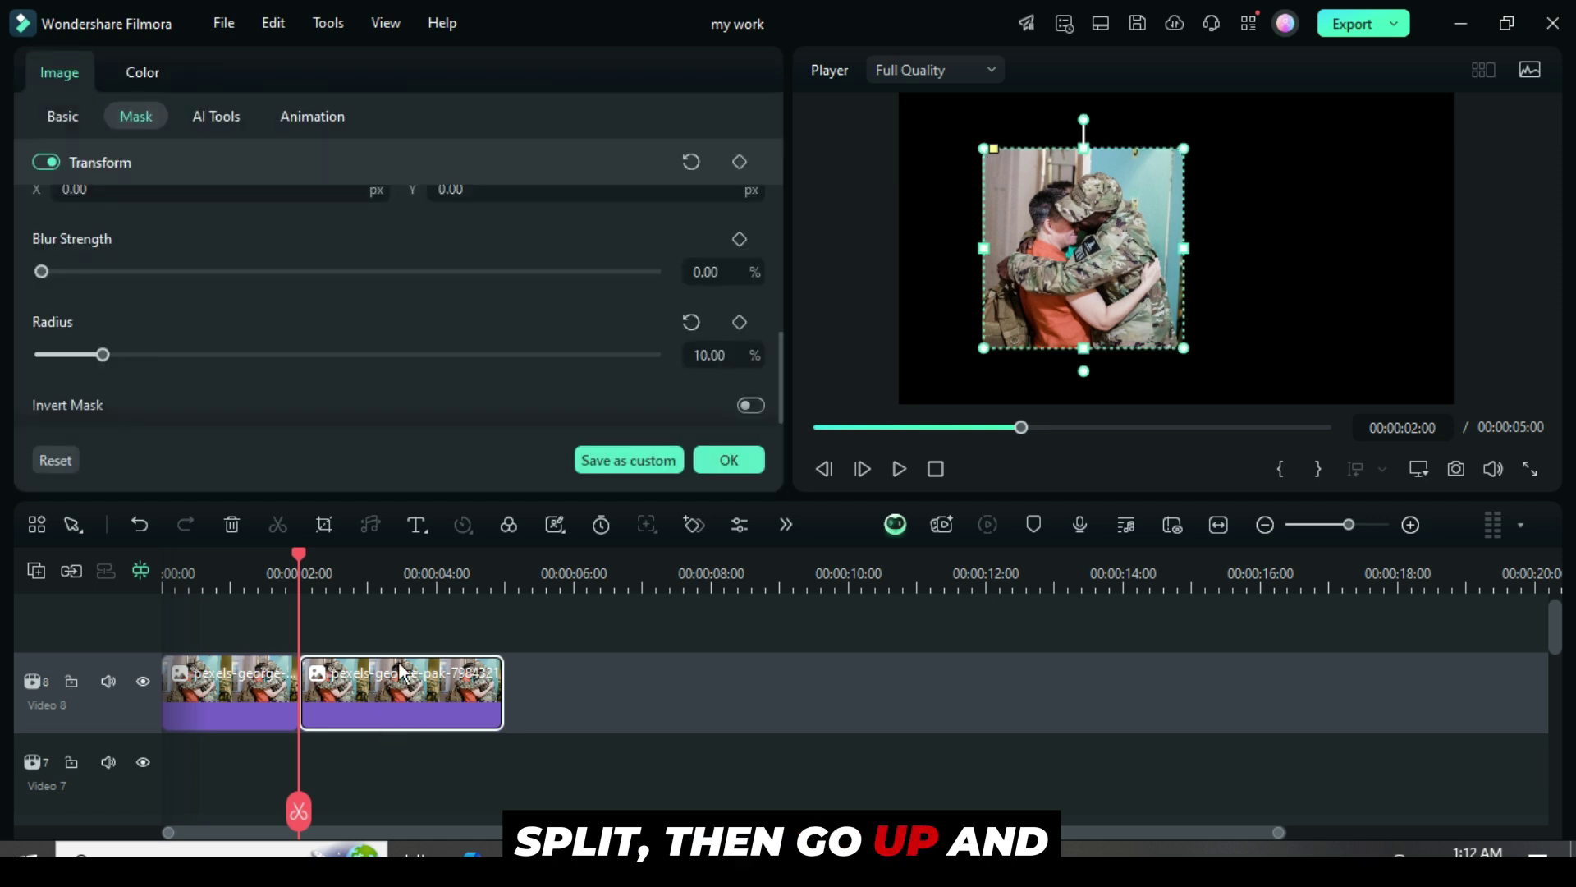
pyautogui.scroll(5, 759, 298)
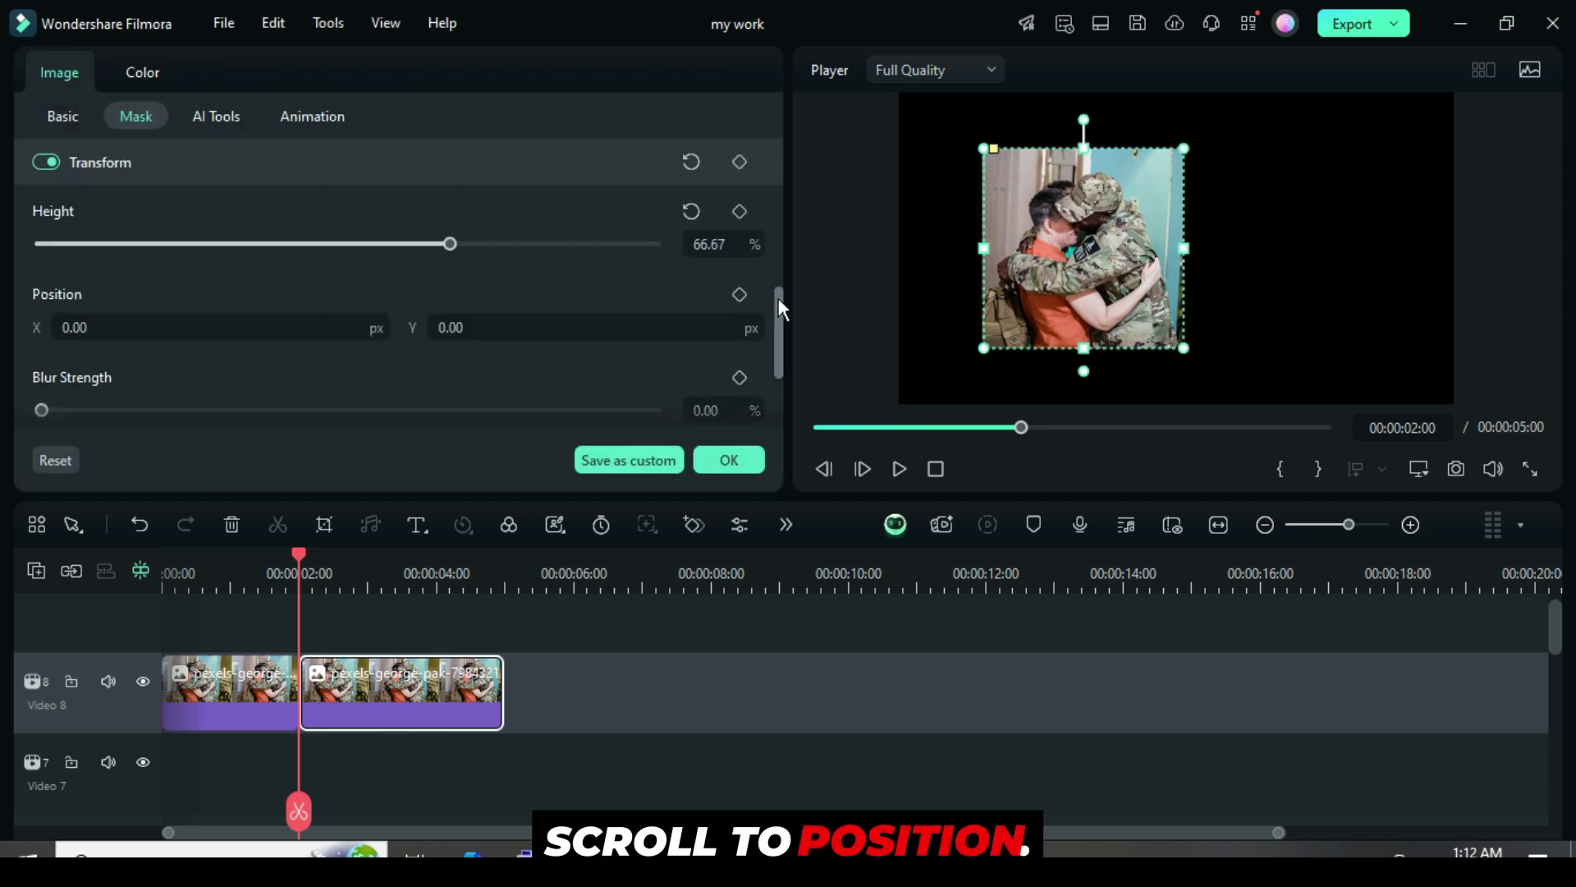
pyautogui.click(66, 117)
pyautogui.click(102, 361)
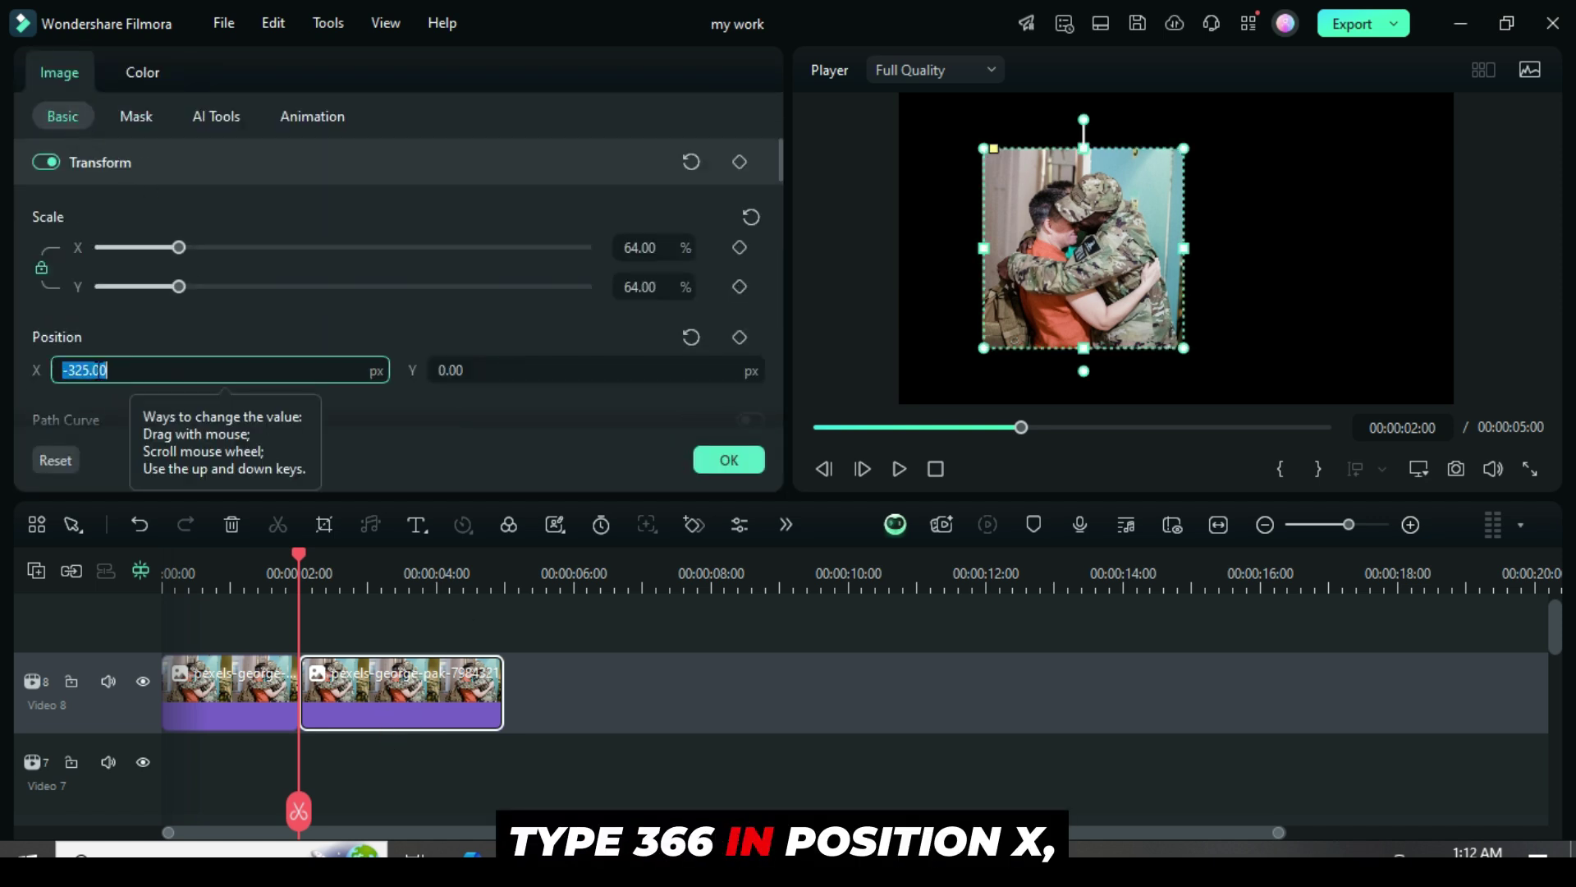
pyautogui.write('366')
pyautogui.press('BackSpace')
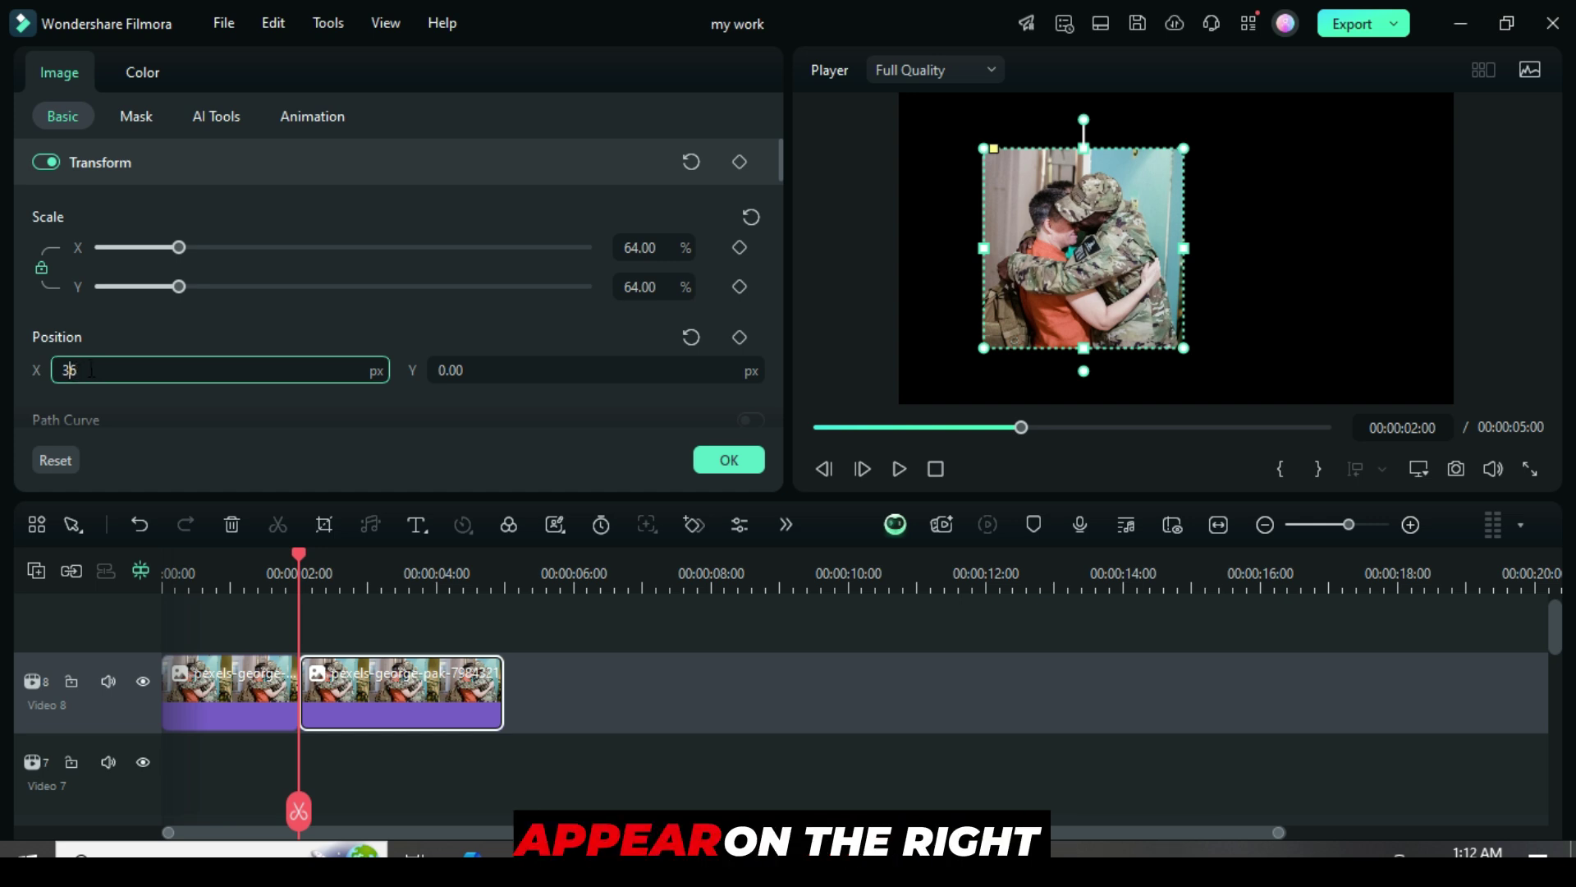
pyautogui.click(117, 349)
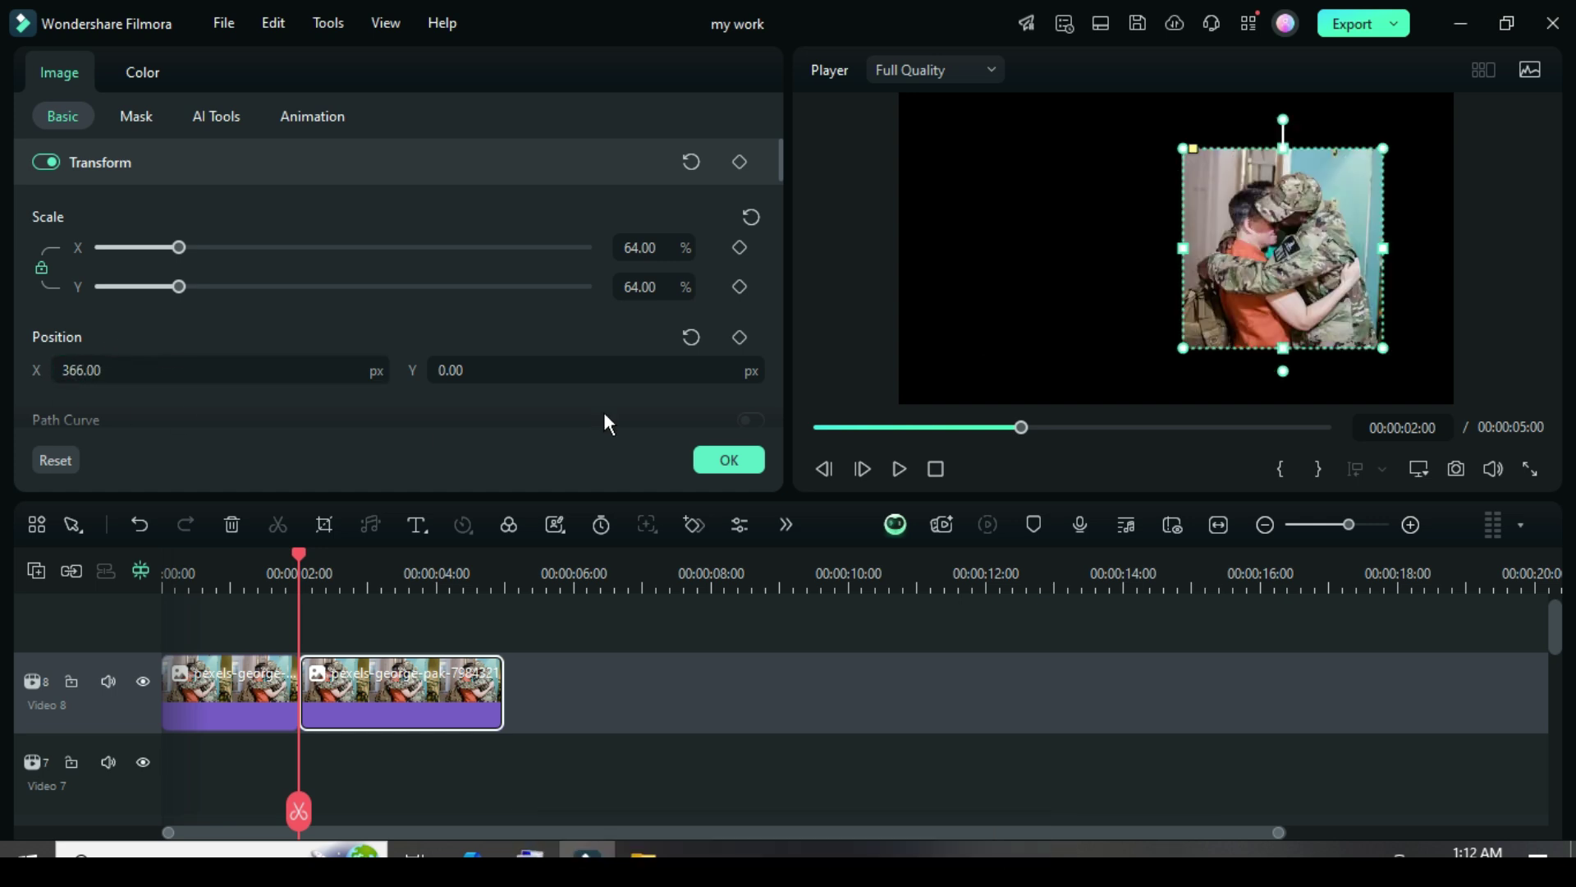
# Move the second photo piece onto Video 8 directly after the first clip.
pyautogui.click(845, 427)
pyautogui.click(739, 458)
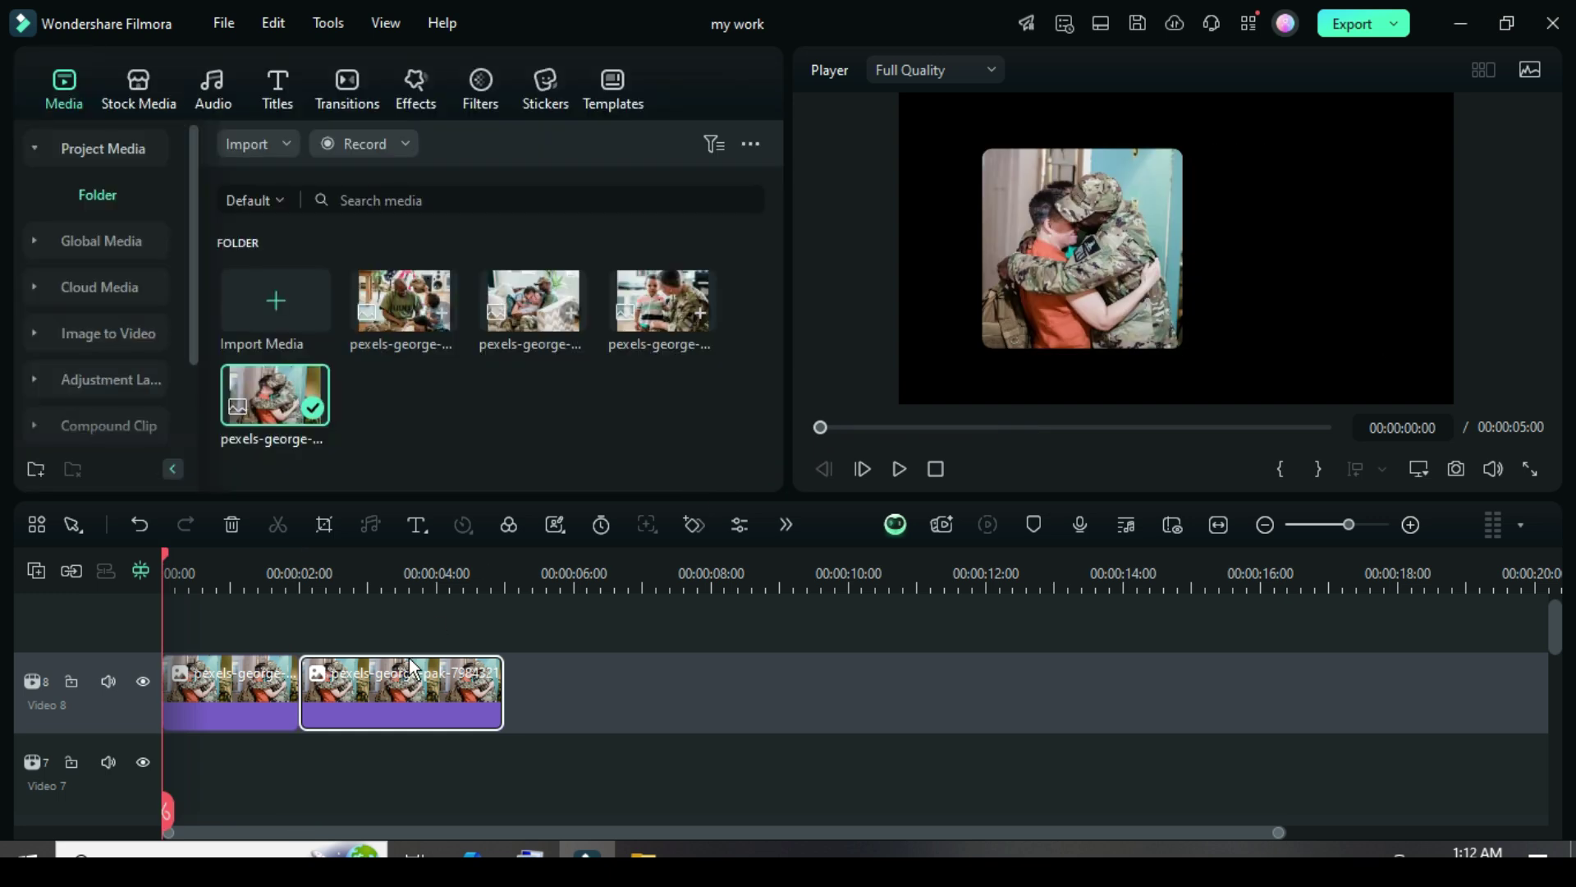
pyautogui.moveTo(358, 694); pyautogui.dragTo(279, 686)
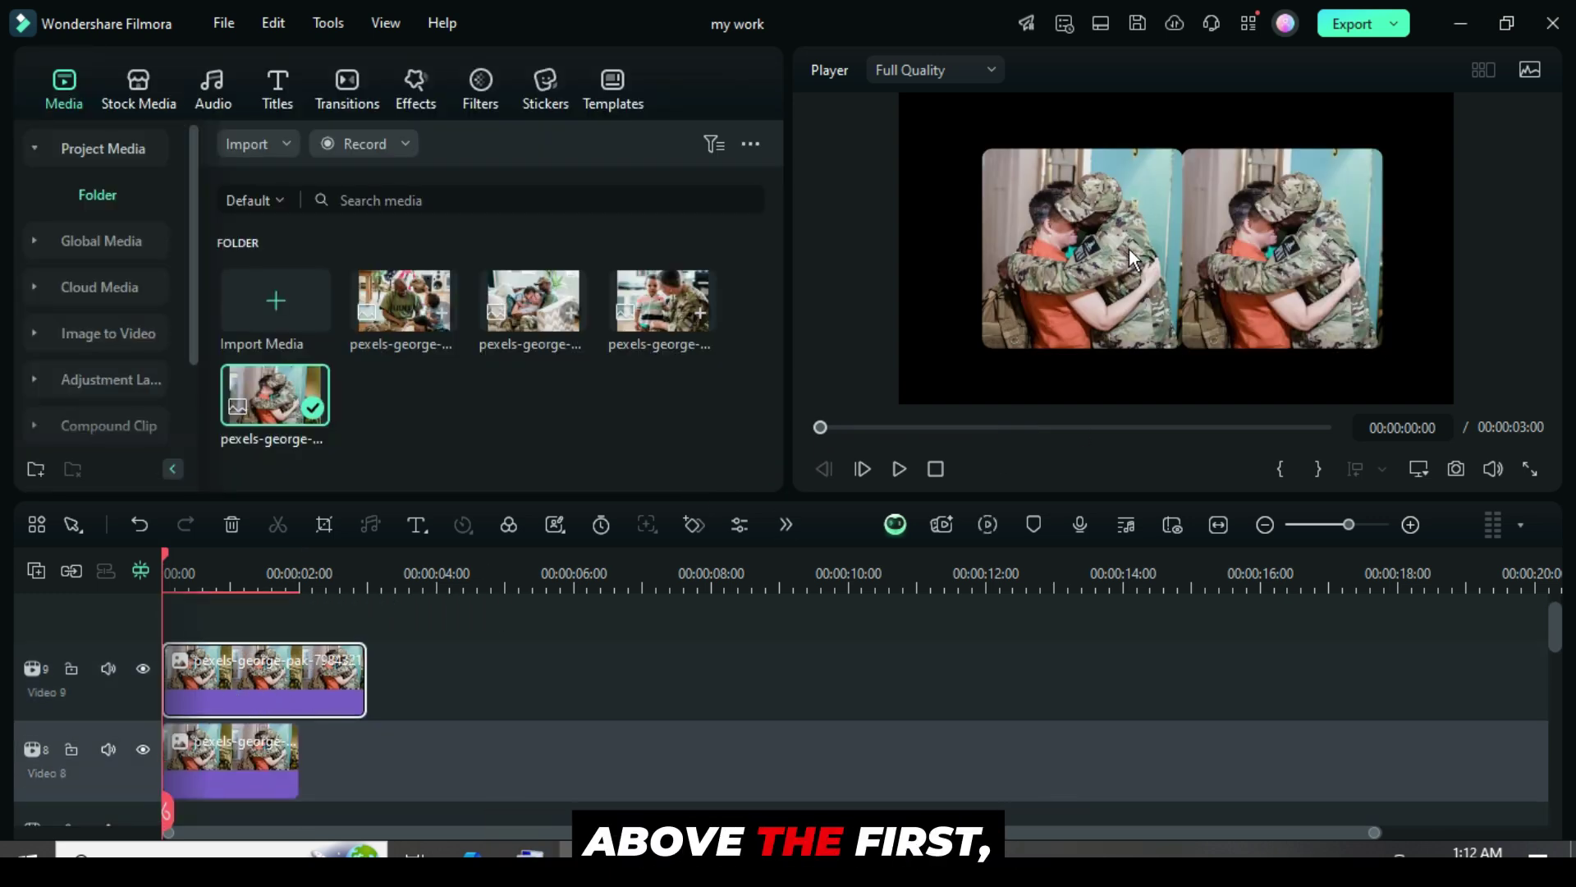
pyautogui.scroll(-1, 429, 686)
pyautogui.moveTo(275, 617); pyautogui.dragTo(412, 717)
# Mirror the second photo piece horizontally with the Transform flip.
pyautogui.doubleClick(374, 690)
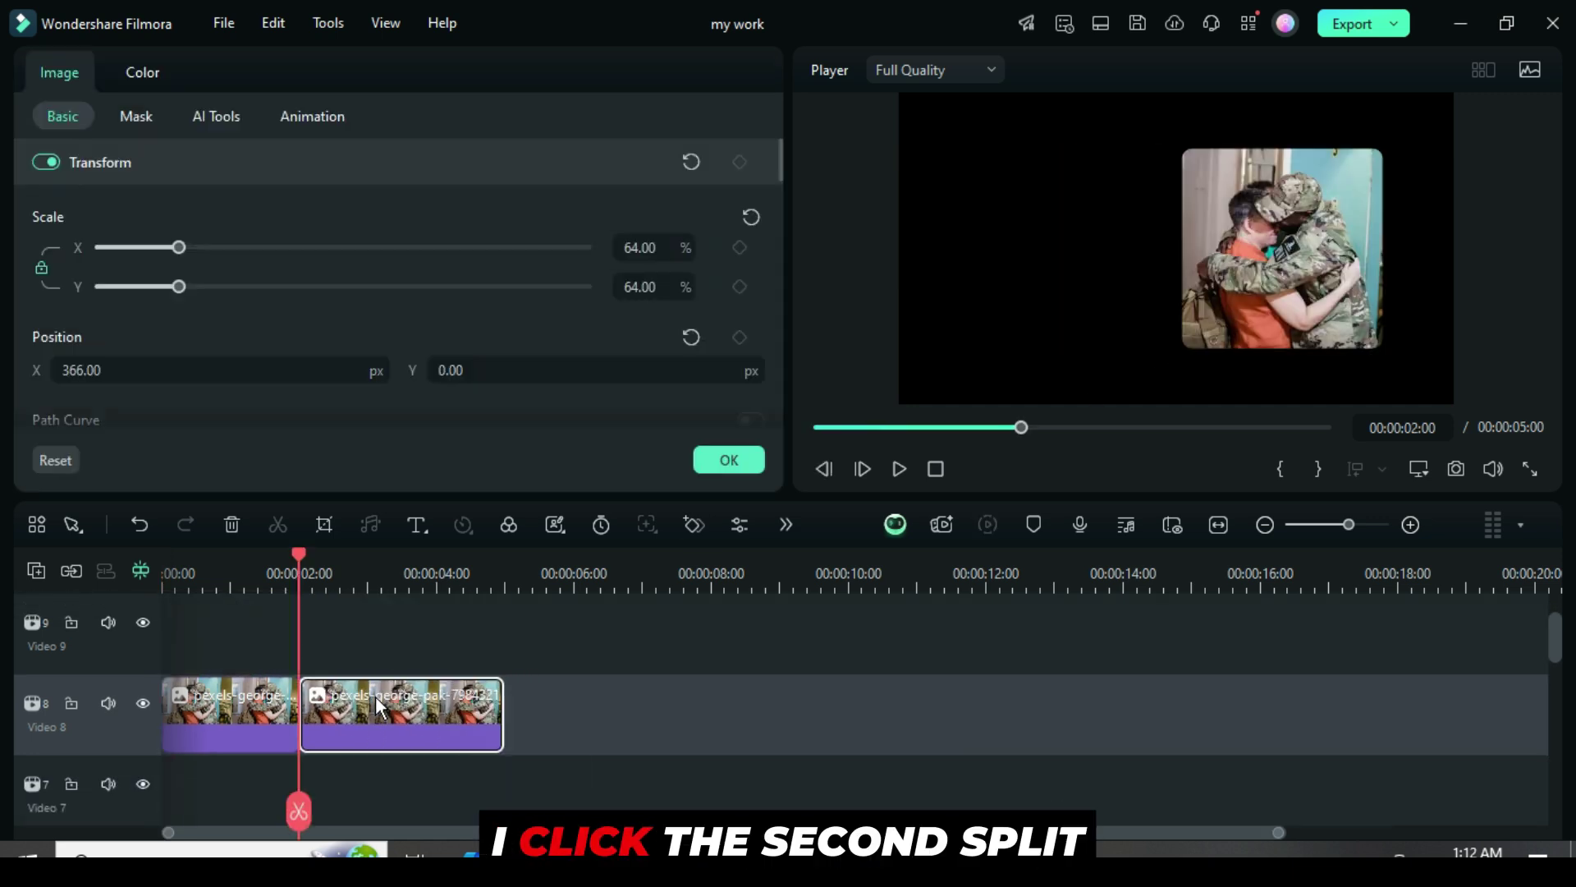
pyautogui.moveTo(778, 149); pyautogui.dragTo(780, 206)
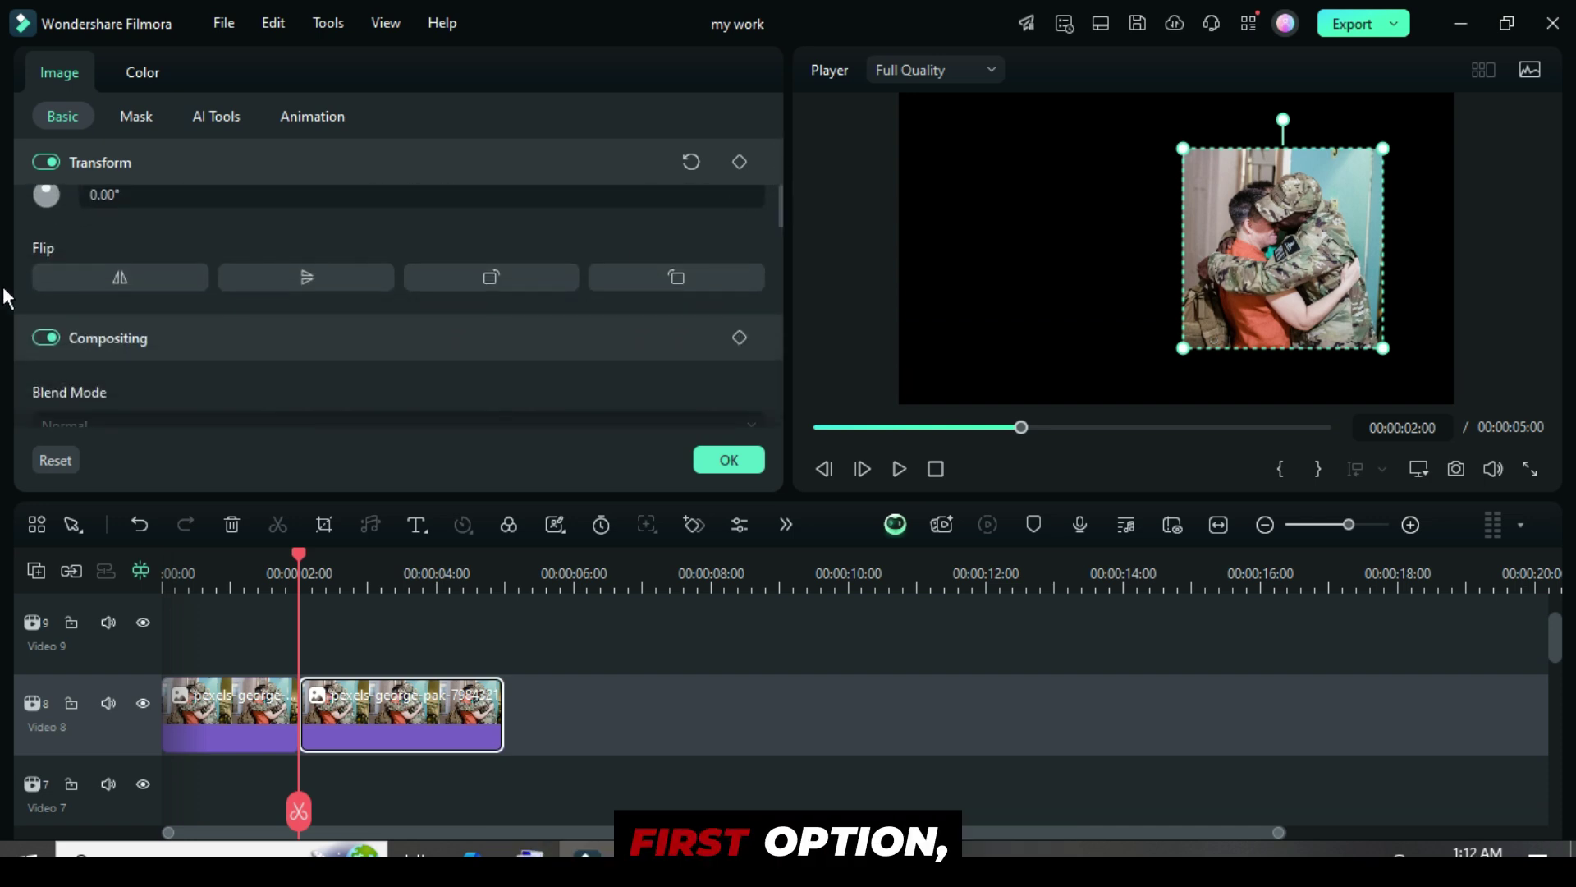
pyautogui.click(125, 274)
pyautogui.click(722, 461)
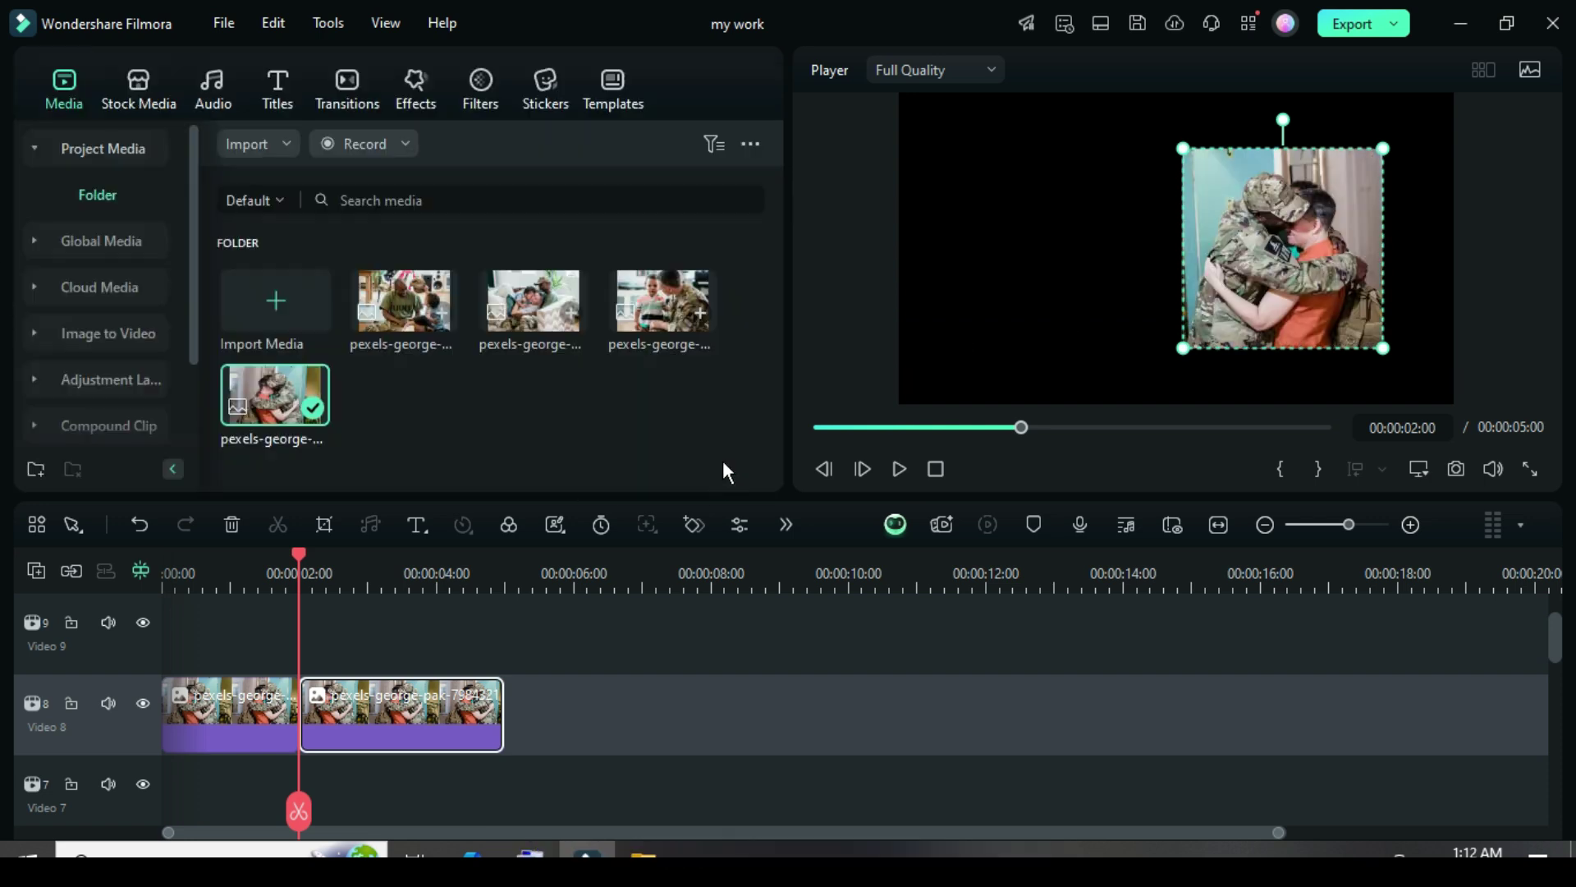
# Insert Flip 02 between the two Video 8 clips with a 00:00:01:00 duration.
pyautogui.click(348, 86)
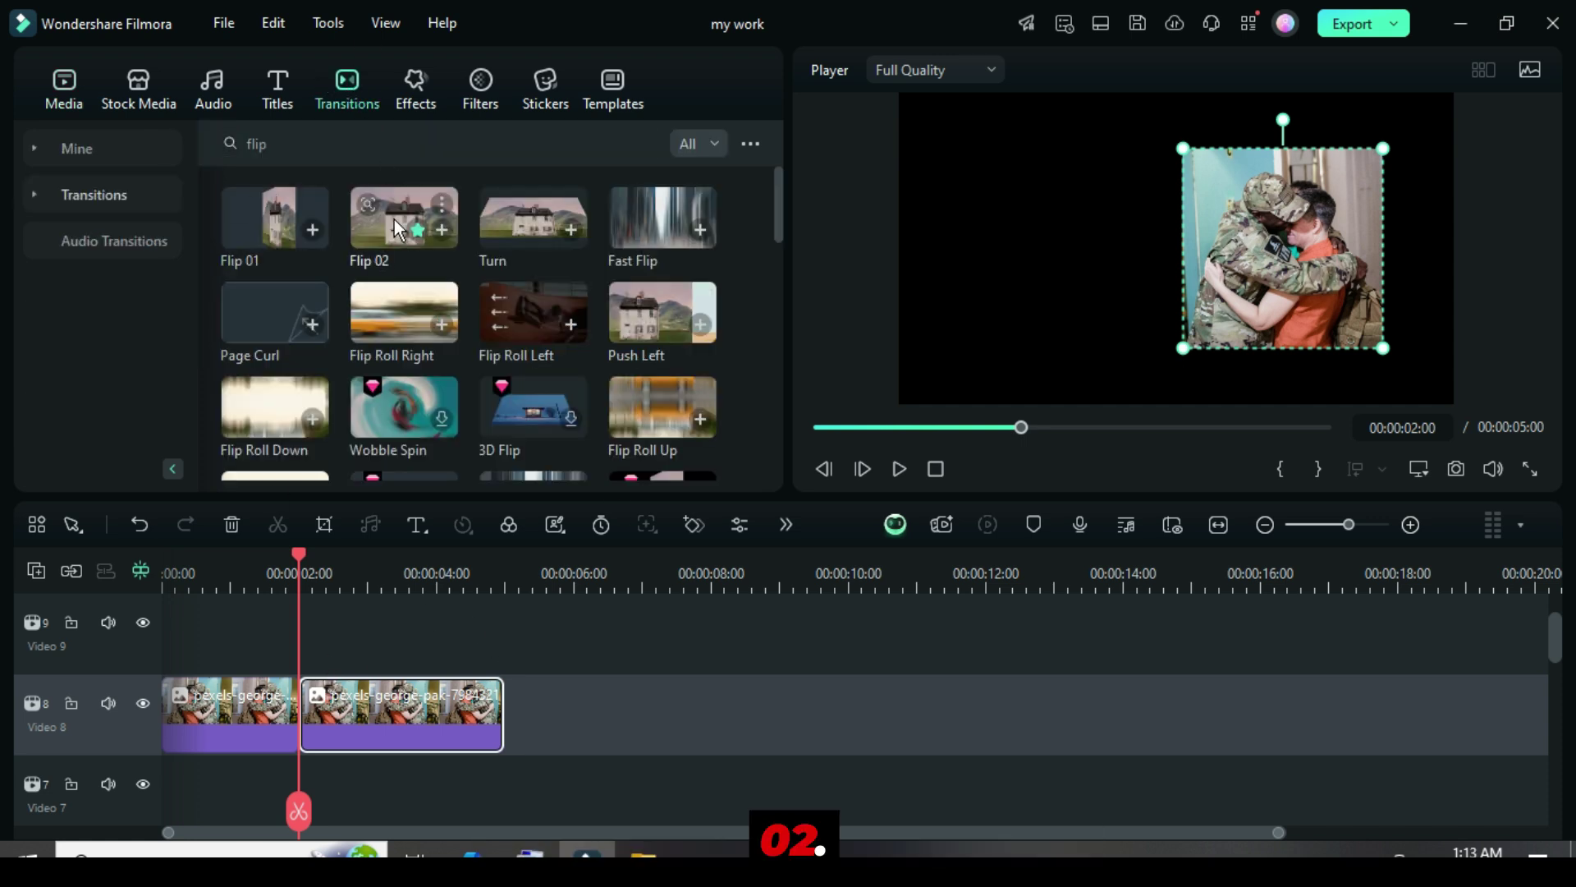
pyautogui.moveTo(402, 218); pyautogui.dragTo(297, 731)
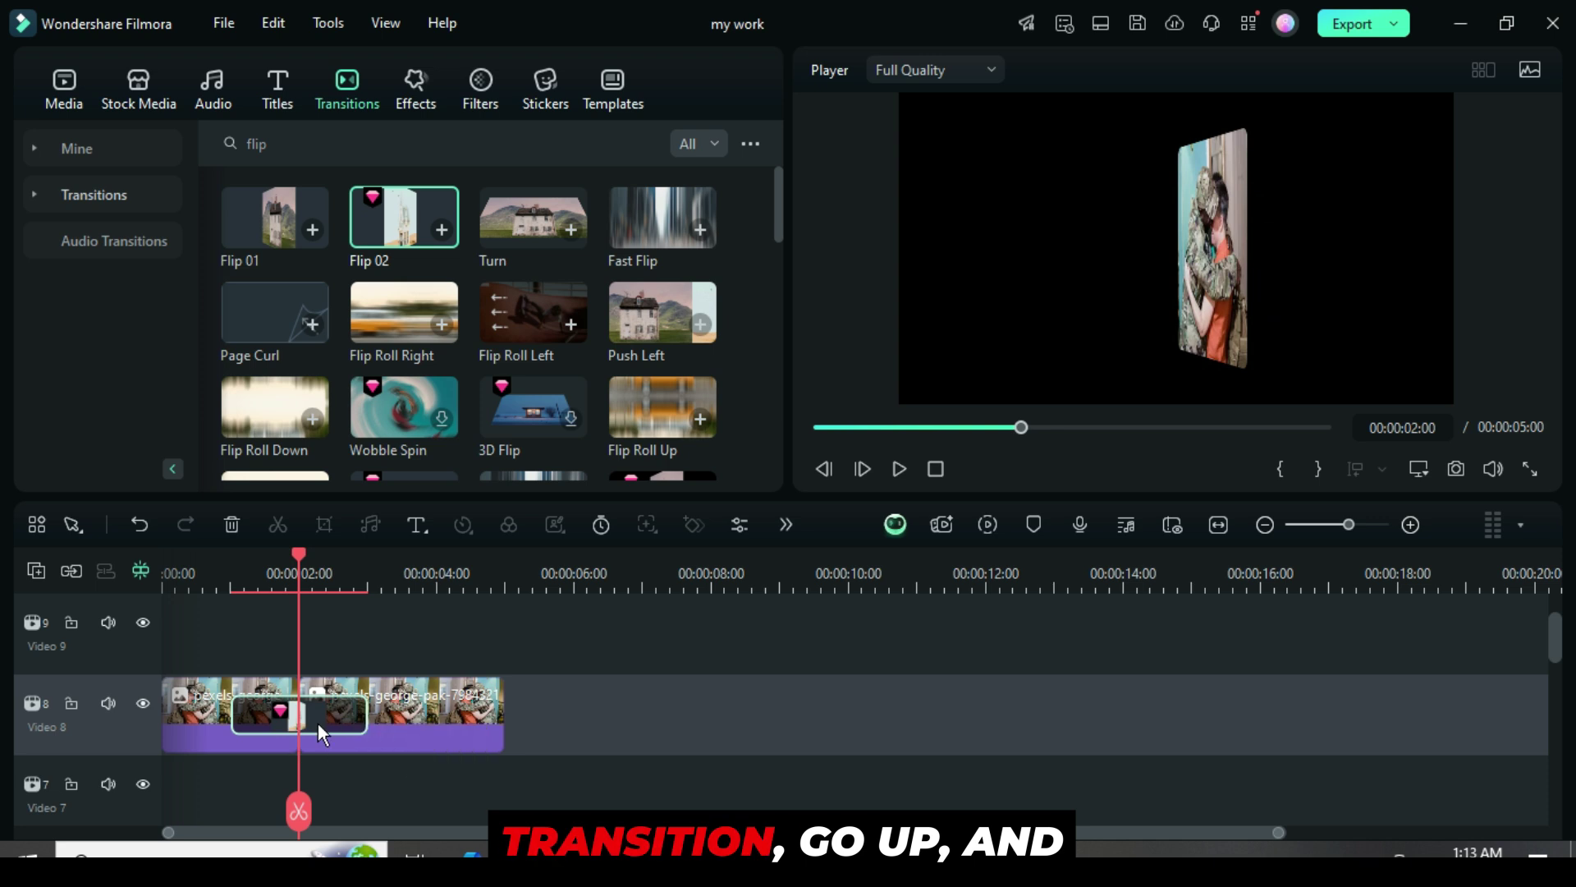
pyautogui.click(318, 722)
pyautogui.click(95, 162)
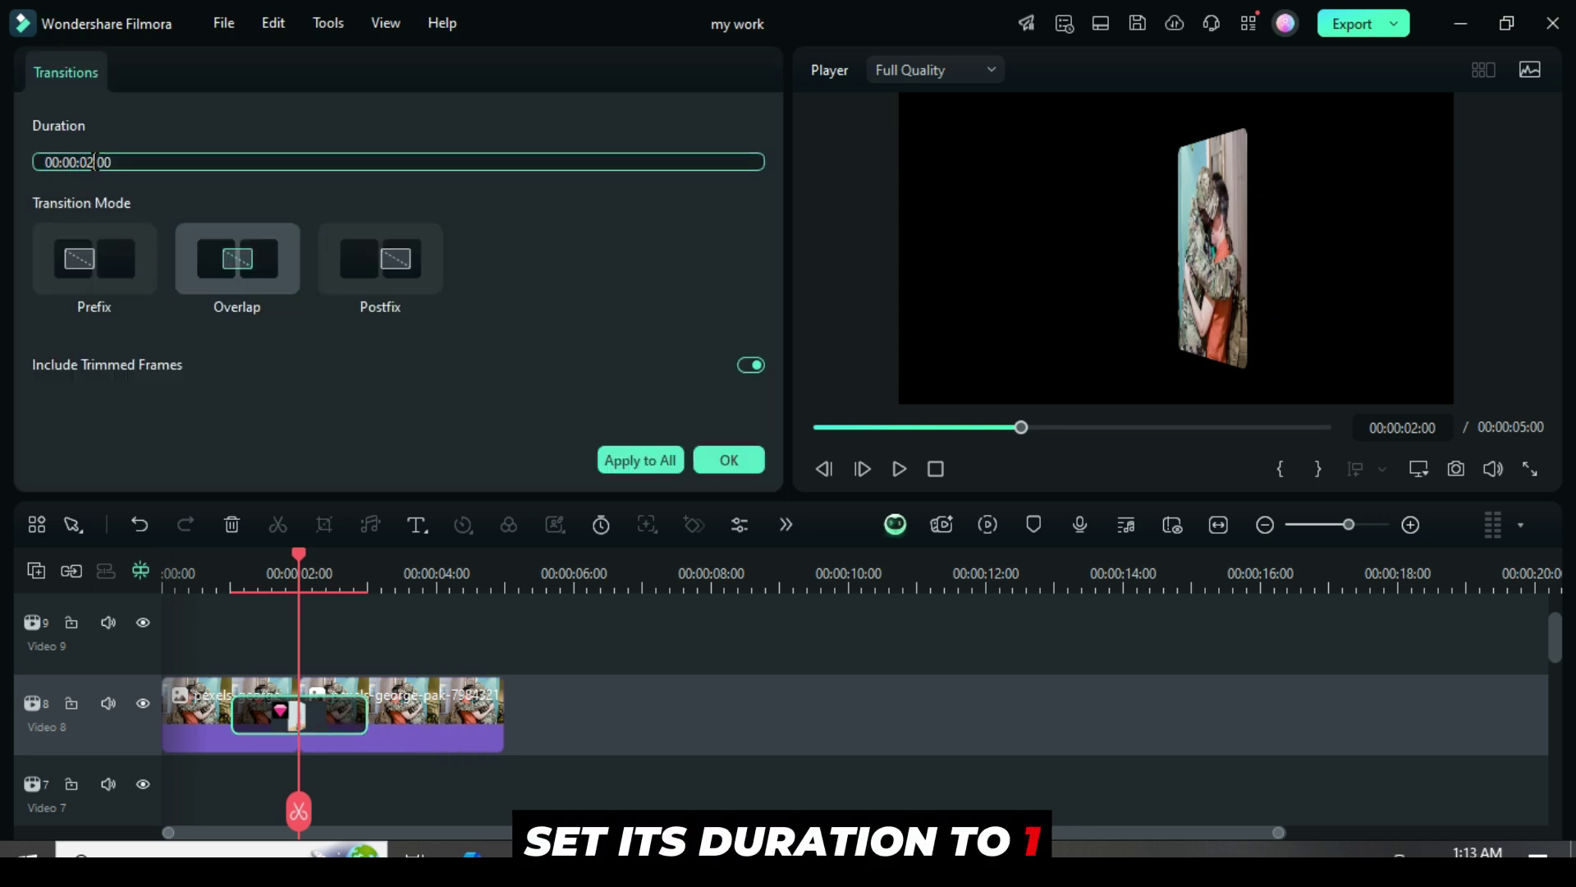
pyautogui.press('BackSpace')
pyautogui.press('Return')
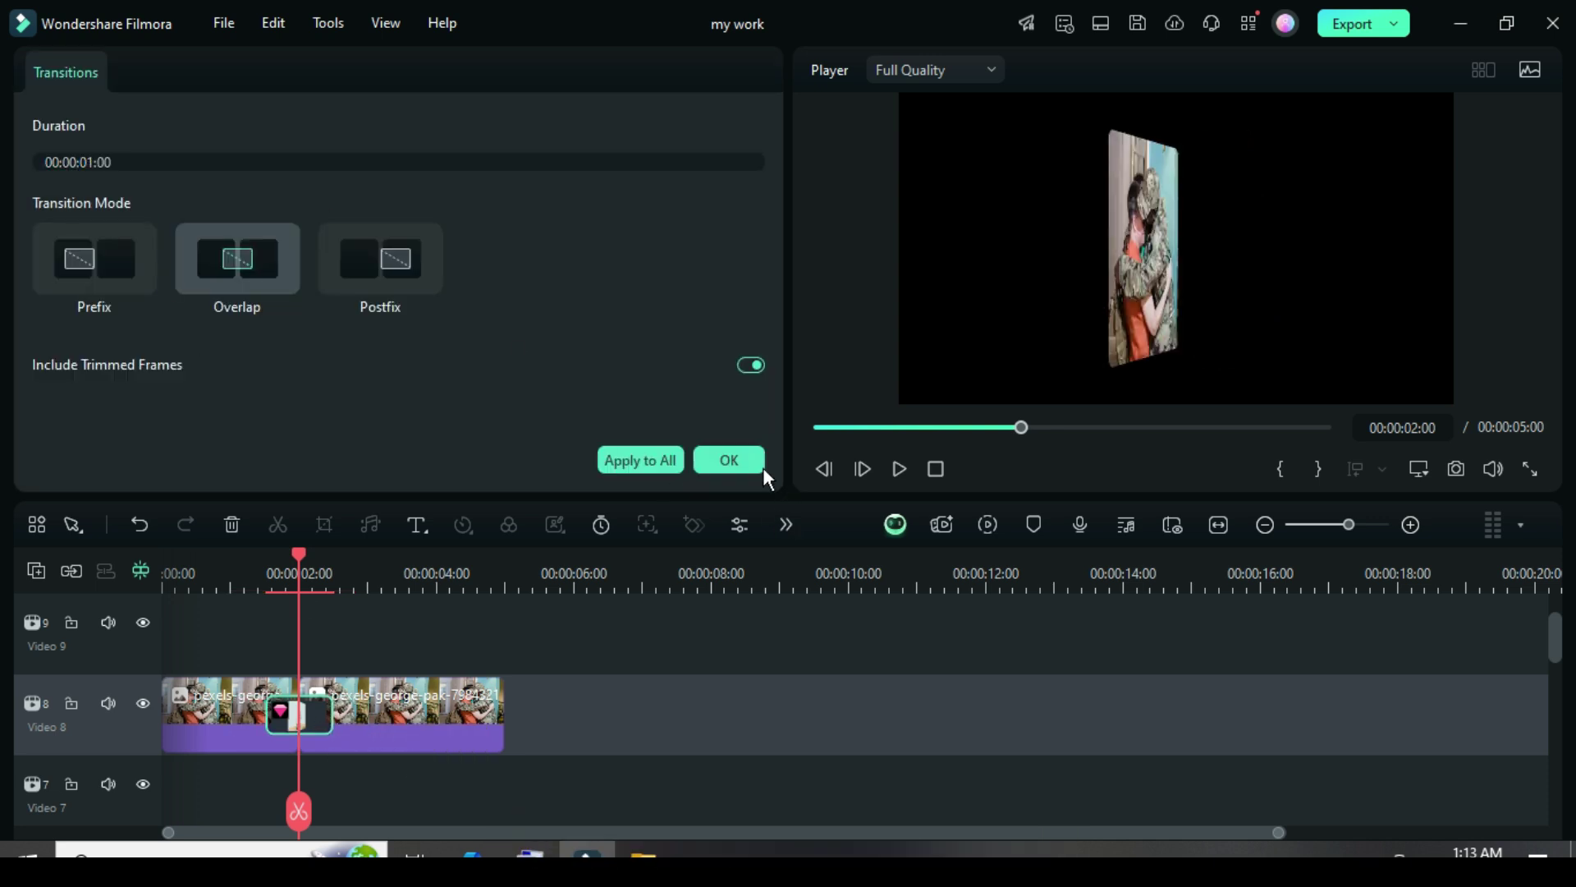
pyautogui.click(729, 459)
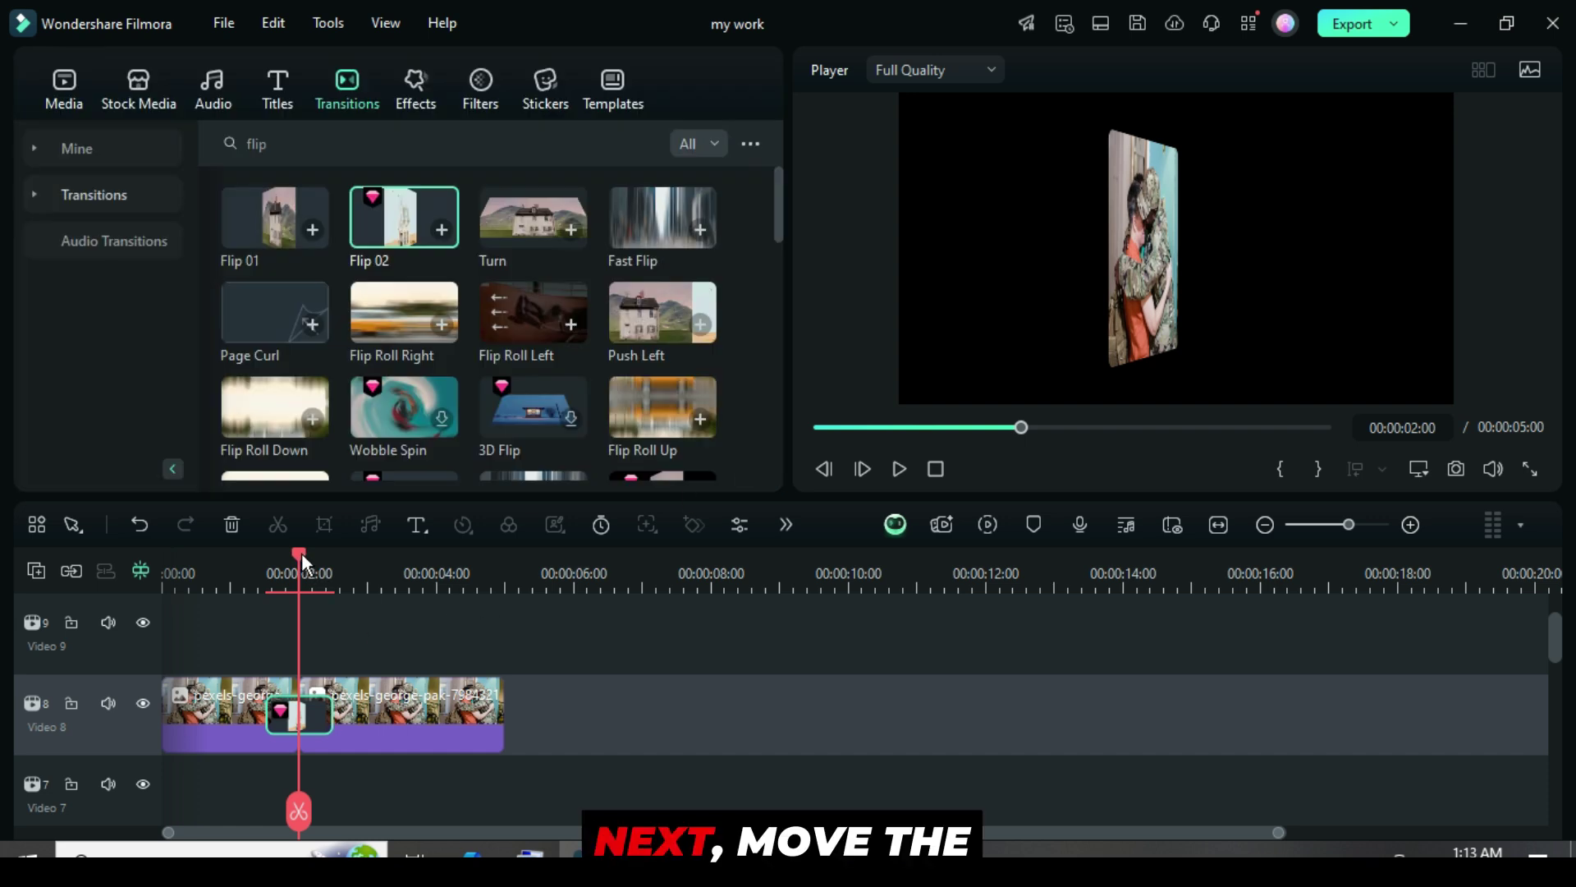
pyautogui.moveTo(302, 553); pyautogui.dragTo(352, 558)
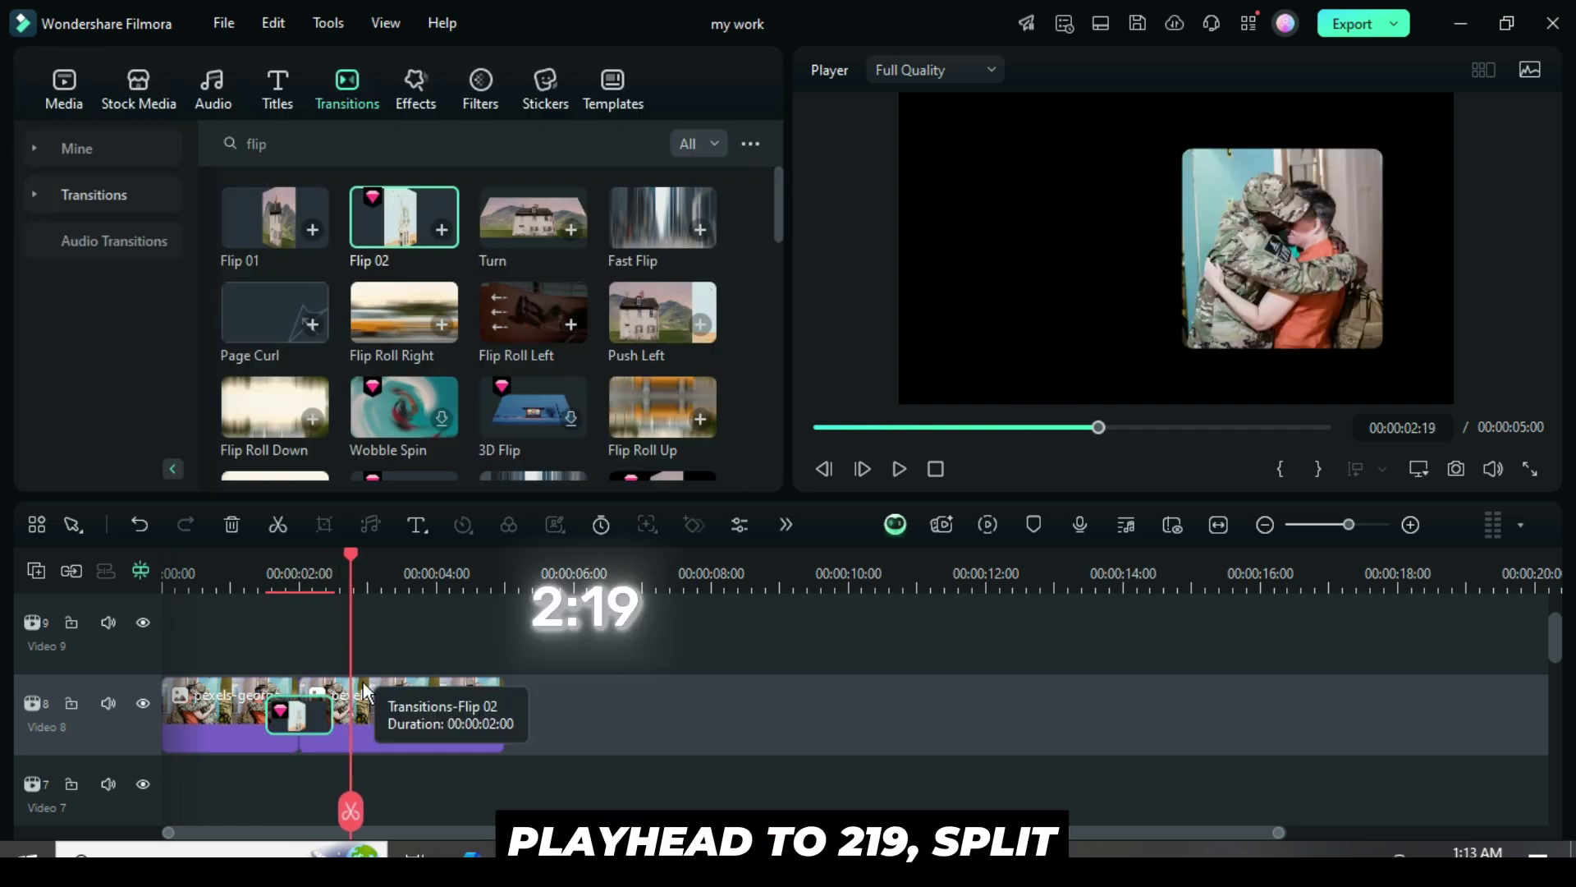
# Split the second Video 8 clip at 00:00:02:19 and delete the trailing piece.
pyautogui.click(395, 701)
pyautogui.click(277, 523)
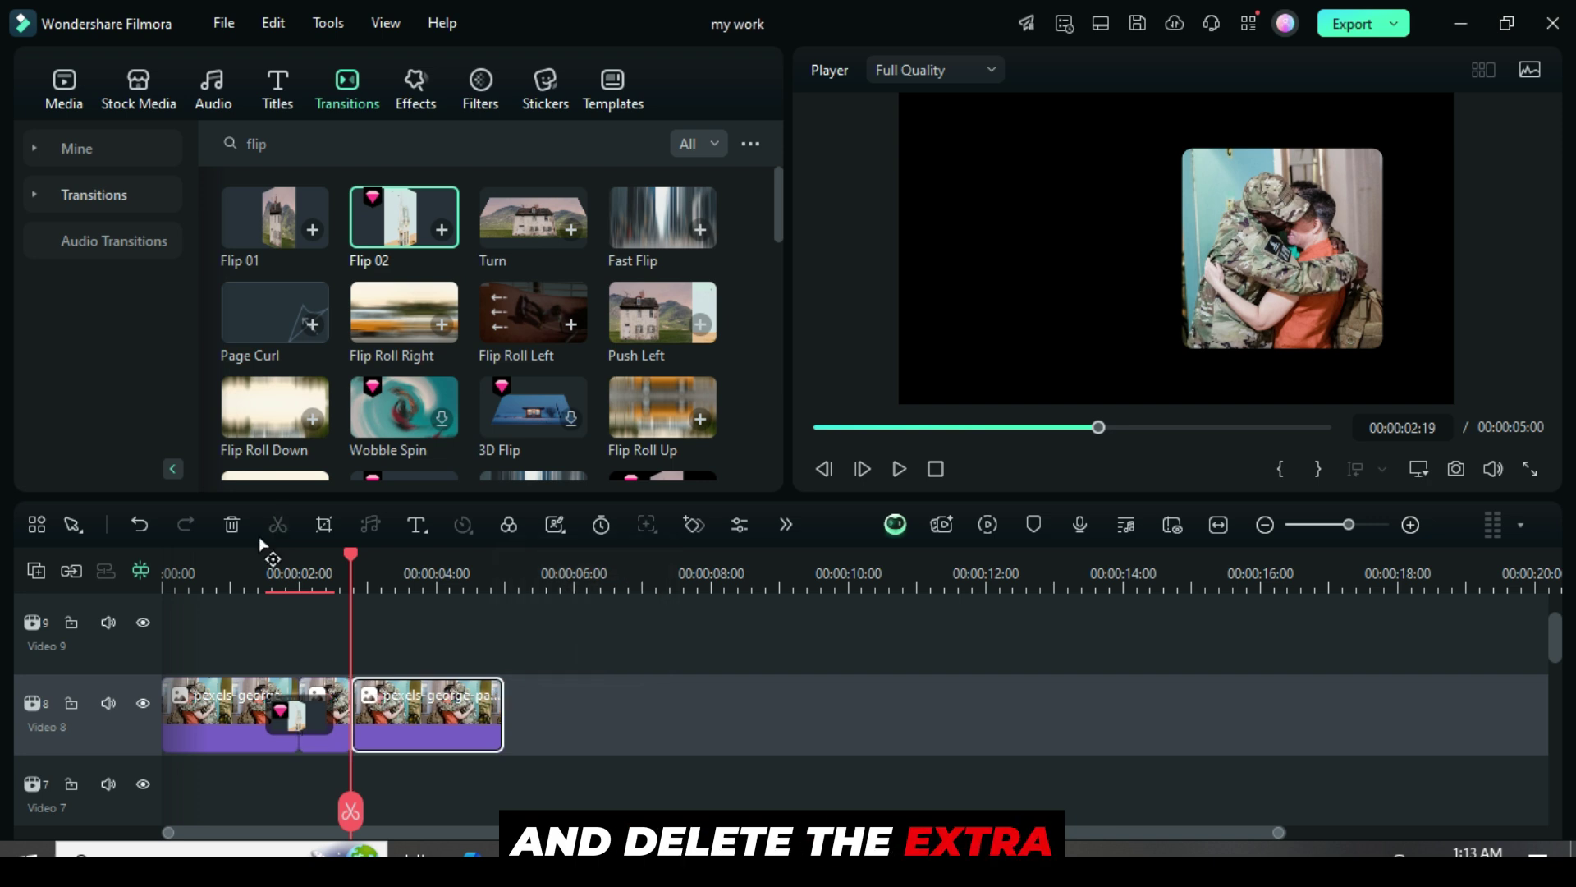
pyautogui.click(233, 525)
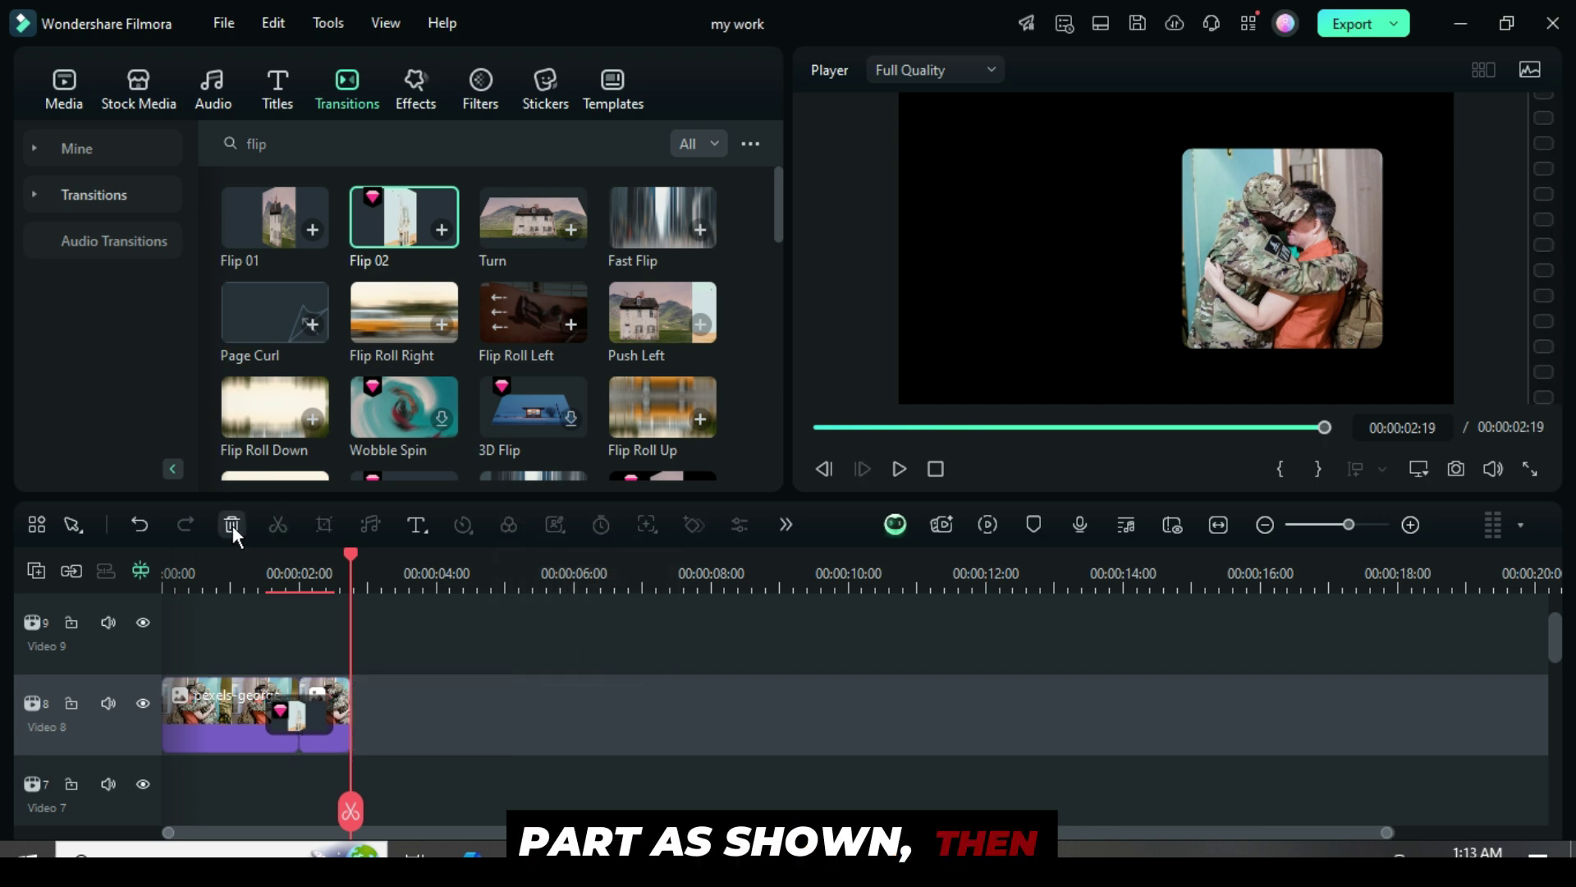
# Zoom the timeline in, render a preview and play the sequence from the start.
pyautogui.click(816, 427)
pyautogui.click(64, 87)
pyautogui.hotkey('ctrl', '=')
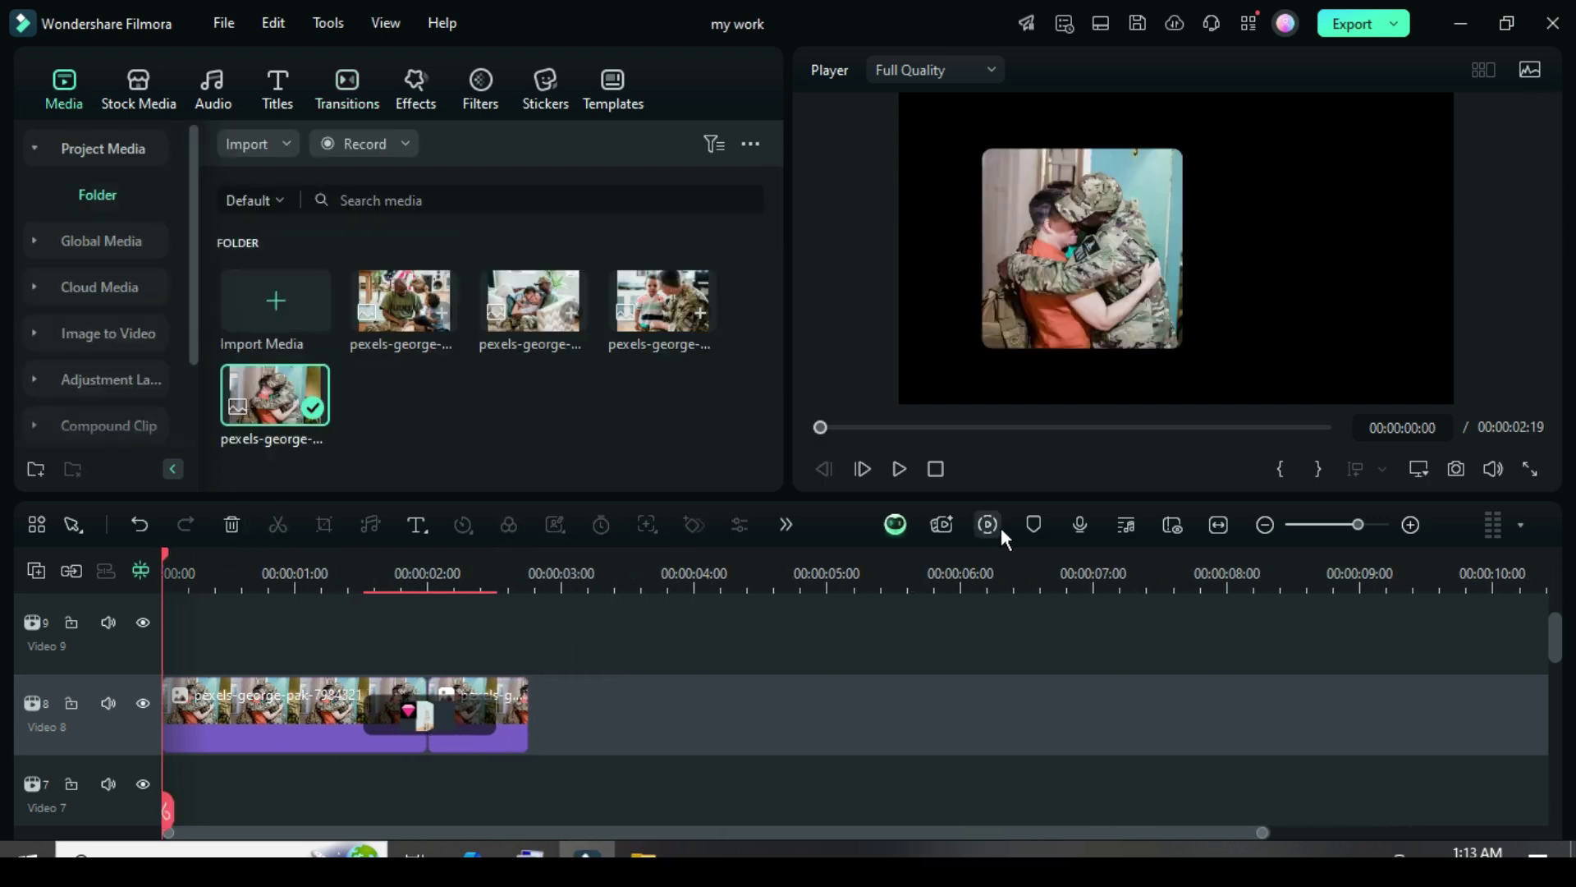
pyautogui.click(993, 526)
pyautogui.click(900, 470)
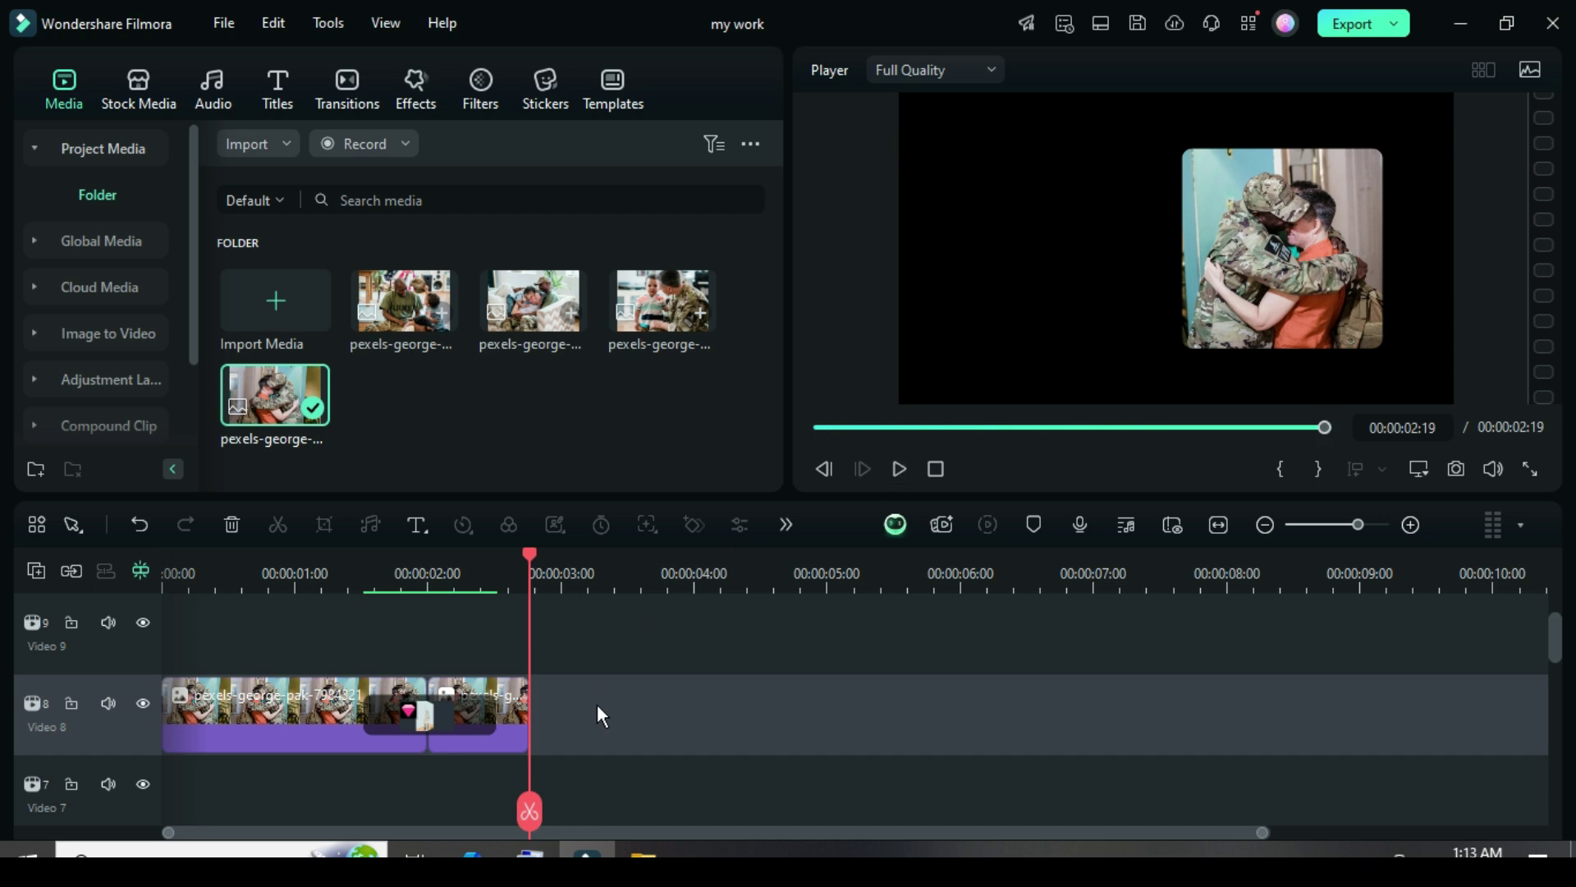
# Copy both Video 8 clips and paste them onto Video 7.
pyautogui.scroll(-1, 597, 706)
pyautogui.moveTo(601, 761); pyautogui.dragTo(294, 667)
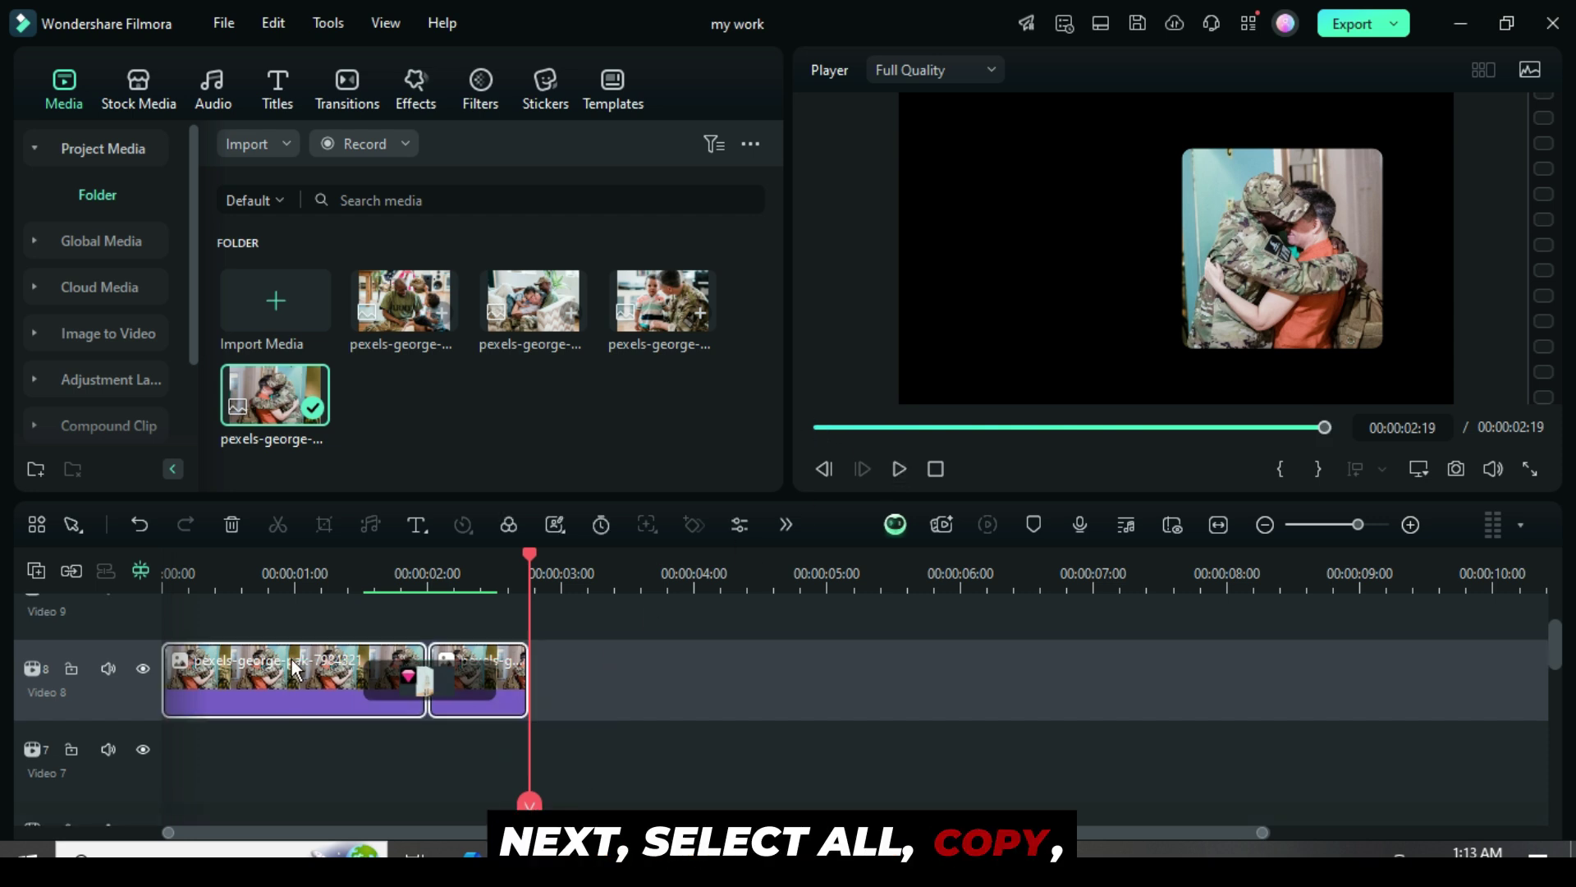
pyautogui.rightClick(294, 666)
pyautogui.click(333, 51)
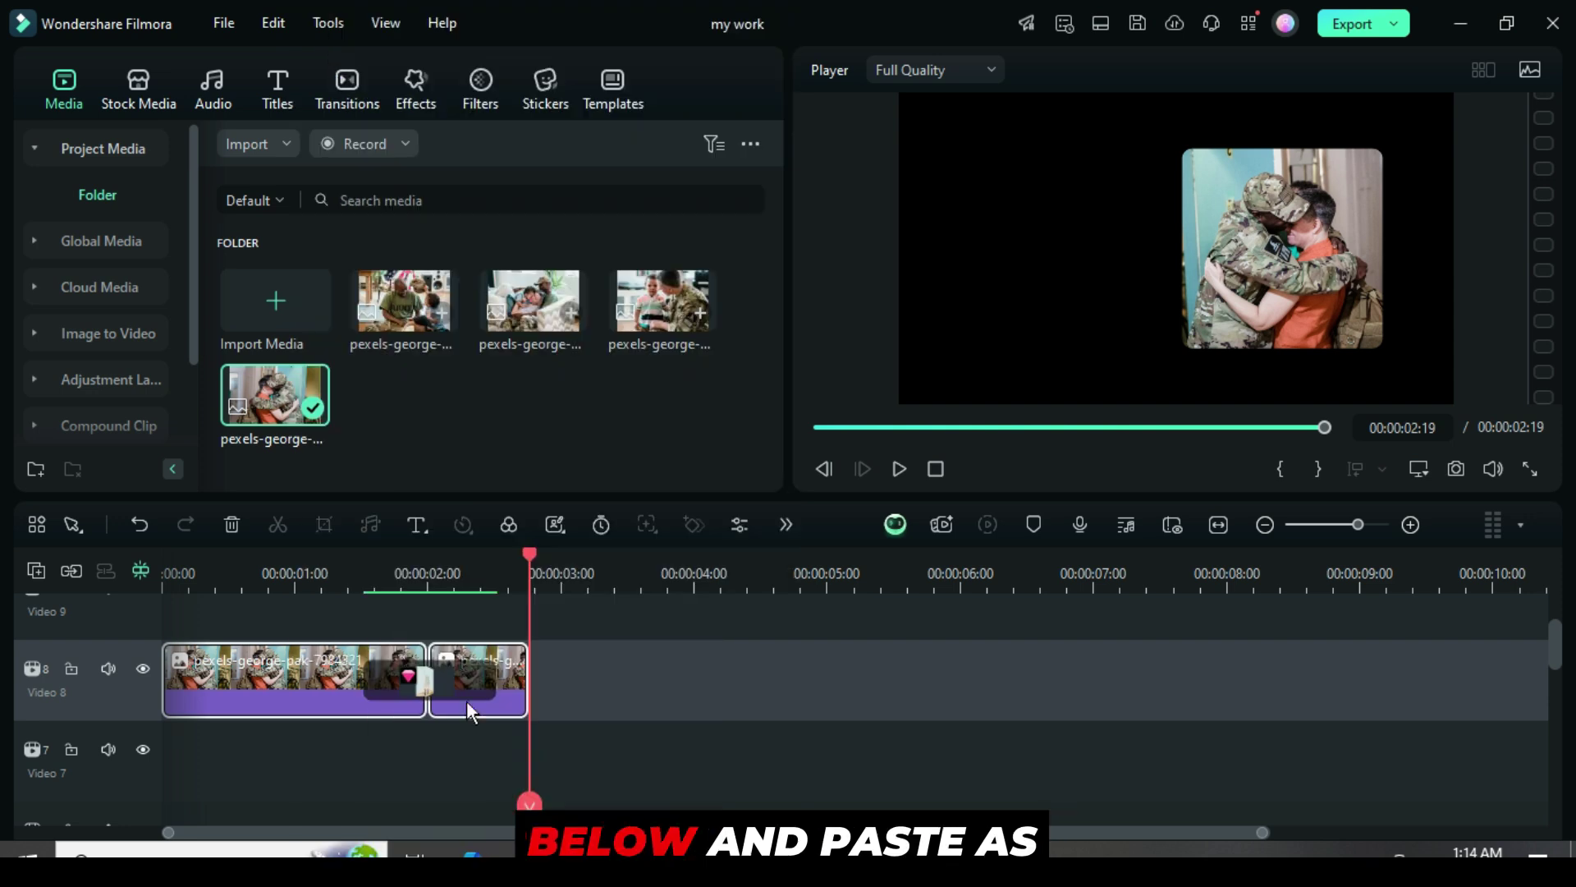
pyautogui.scroll(-1, 475, 741)
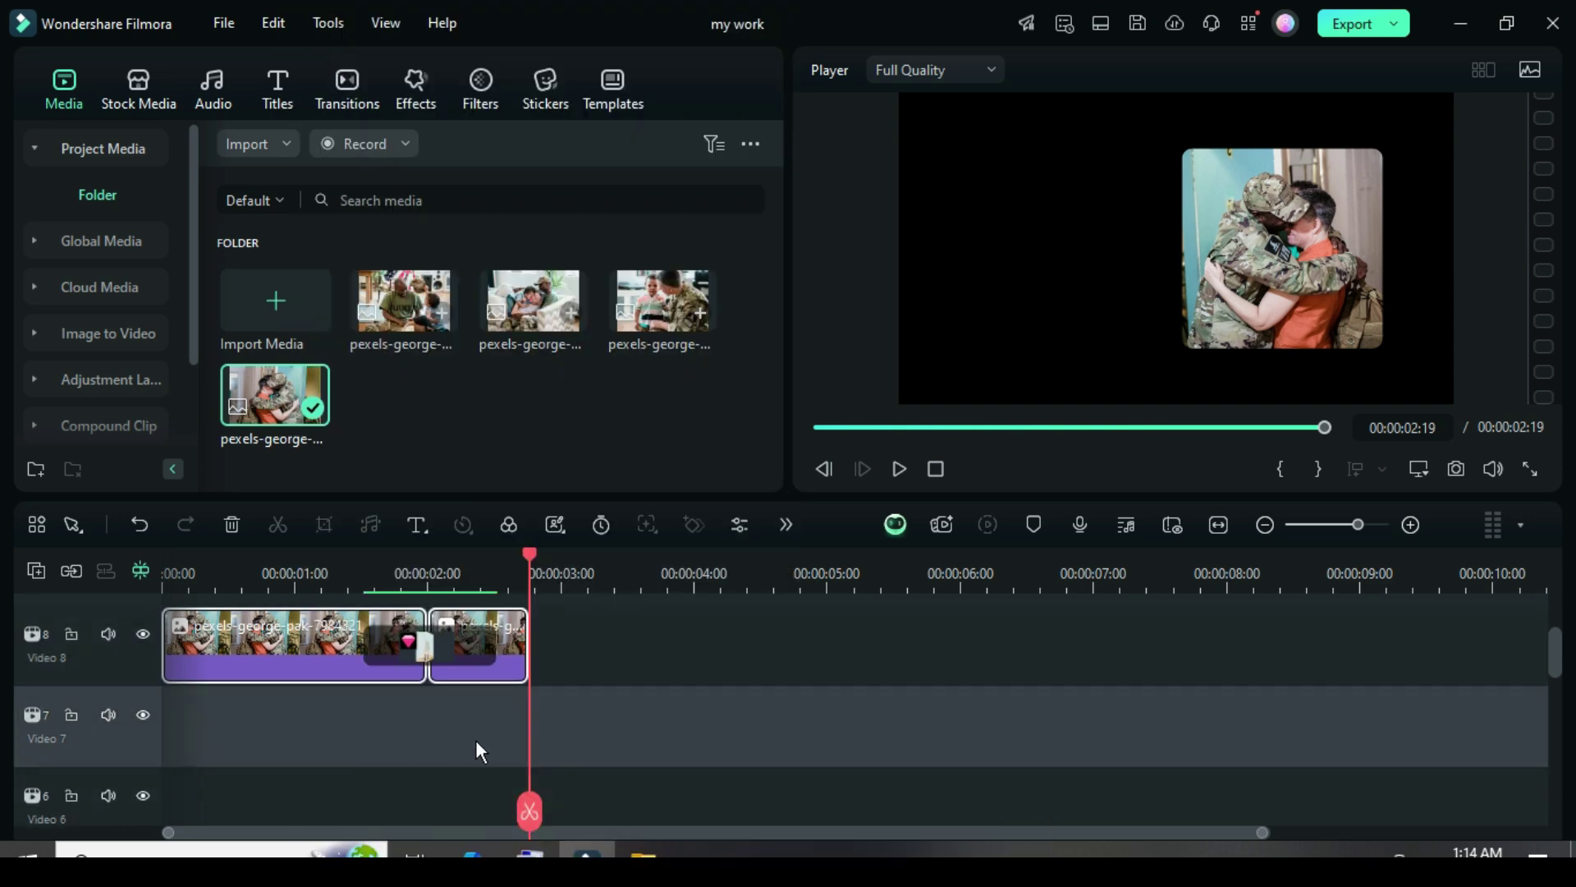
pyautogui.rightClick(545, 727)
pyautogui.click(591, 82)
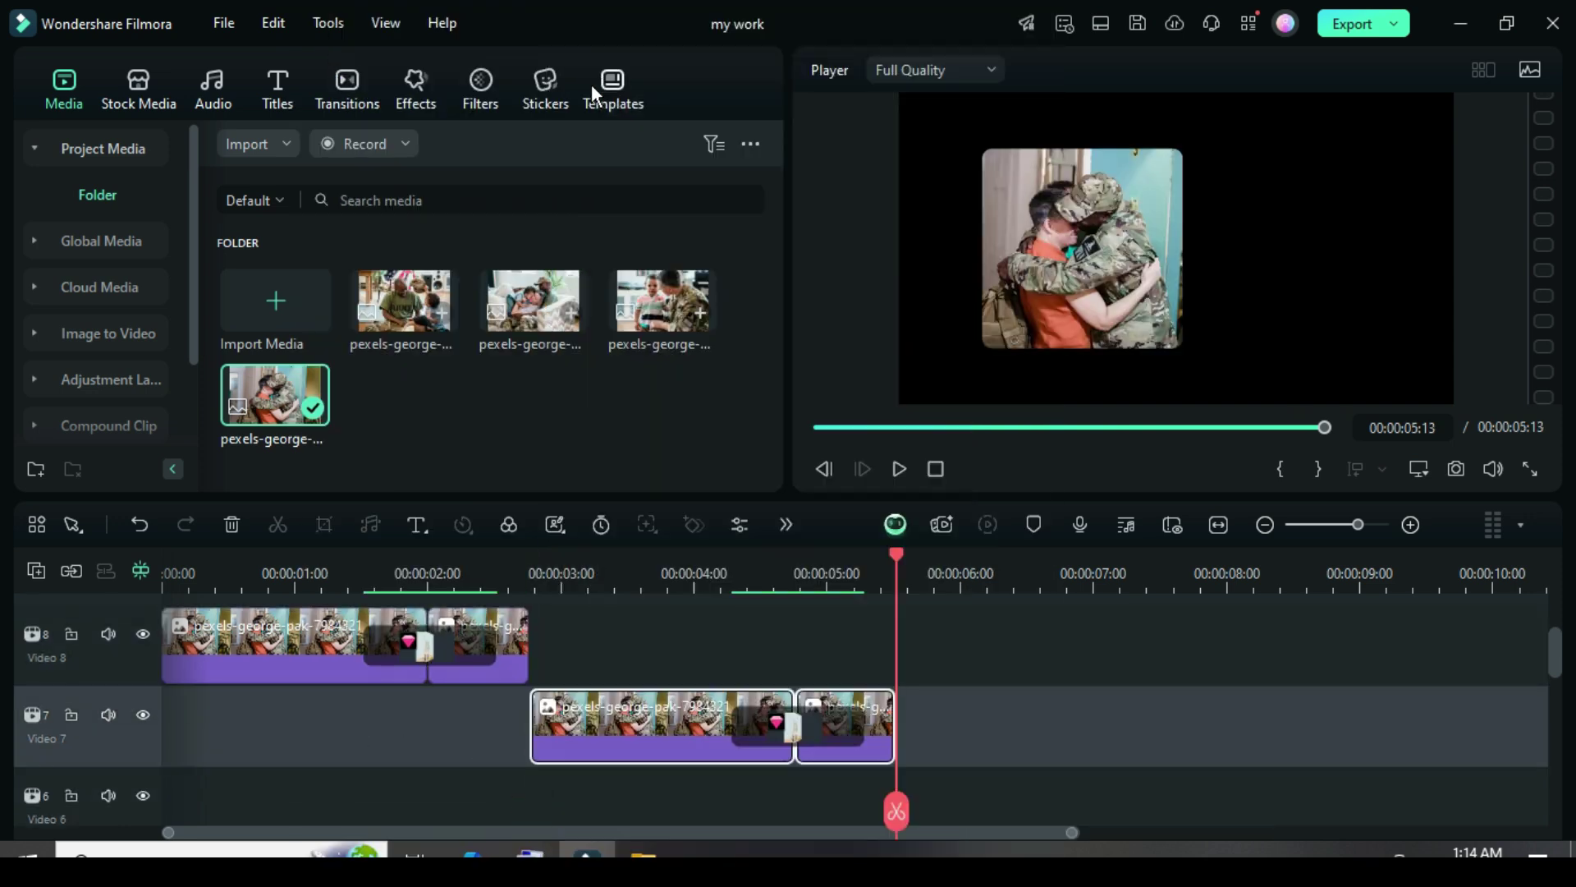
# Slide the pasted Video 7 pair earlier so it overlaps the first Video 8 clip.
pyautogui.click(872, 427)
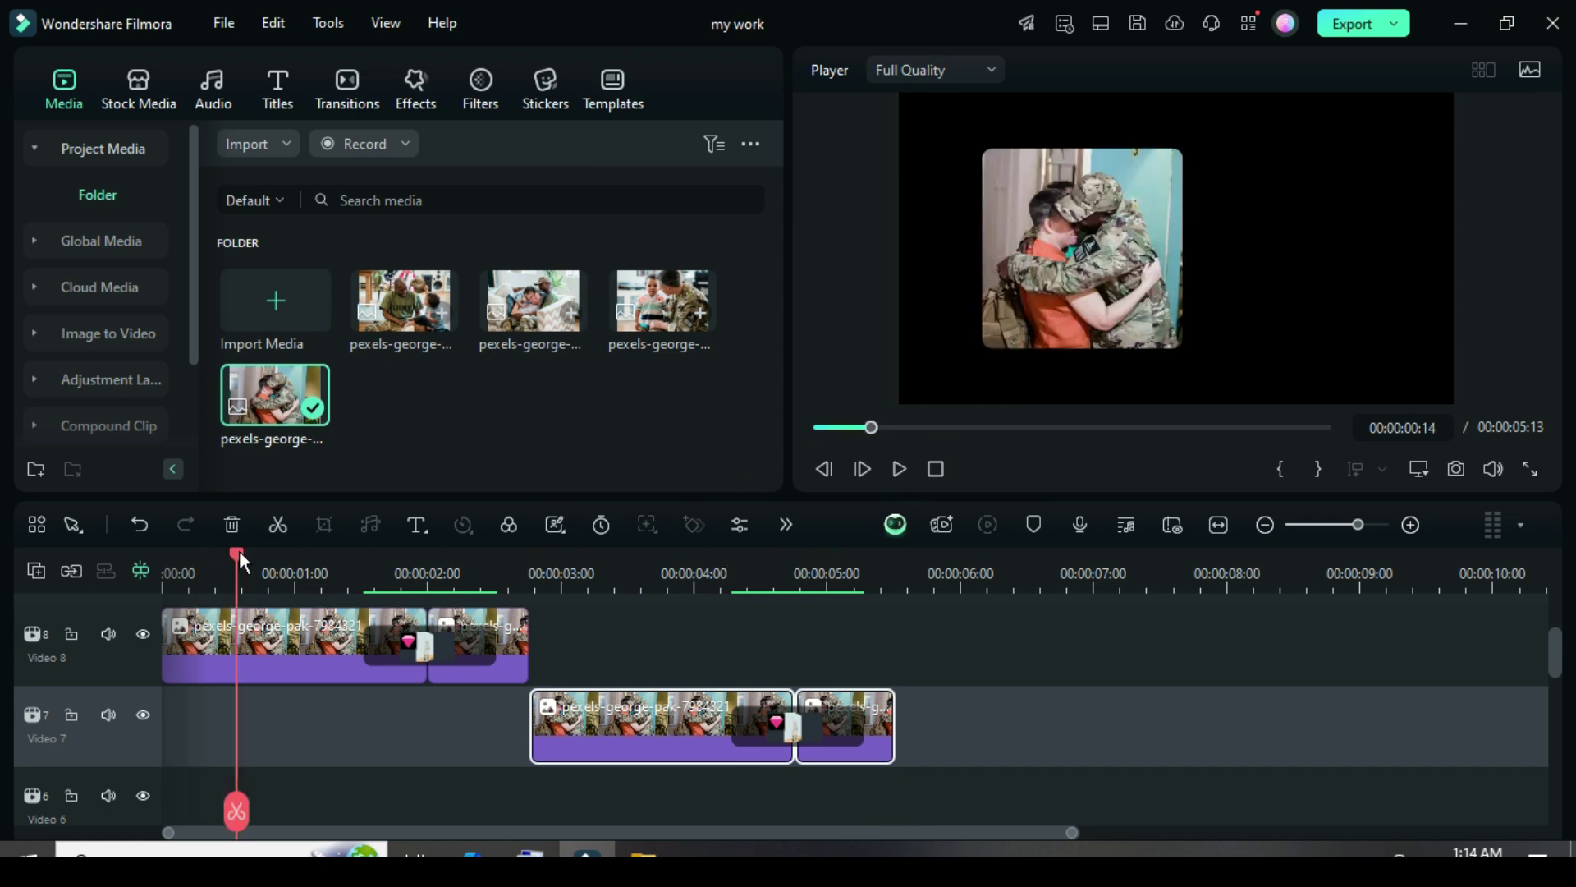
pyautogui.moveTo(238, 550); pyautogui.dragTo(496, 580)
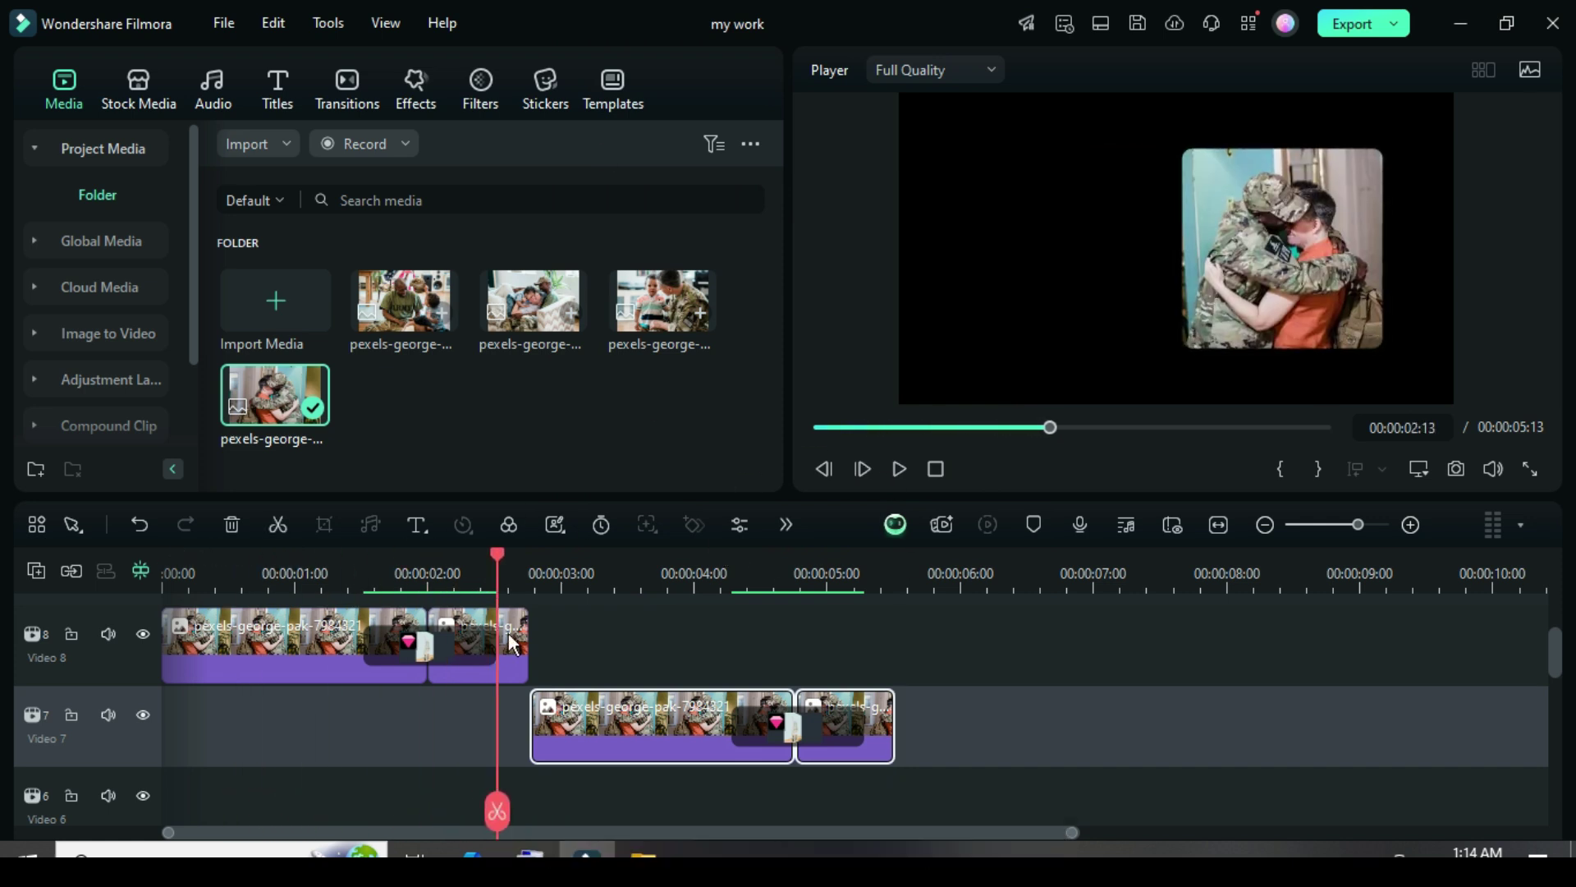
pyautogui.moveTo(665, 726); pyautogui.dragTo(431, 724)
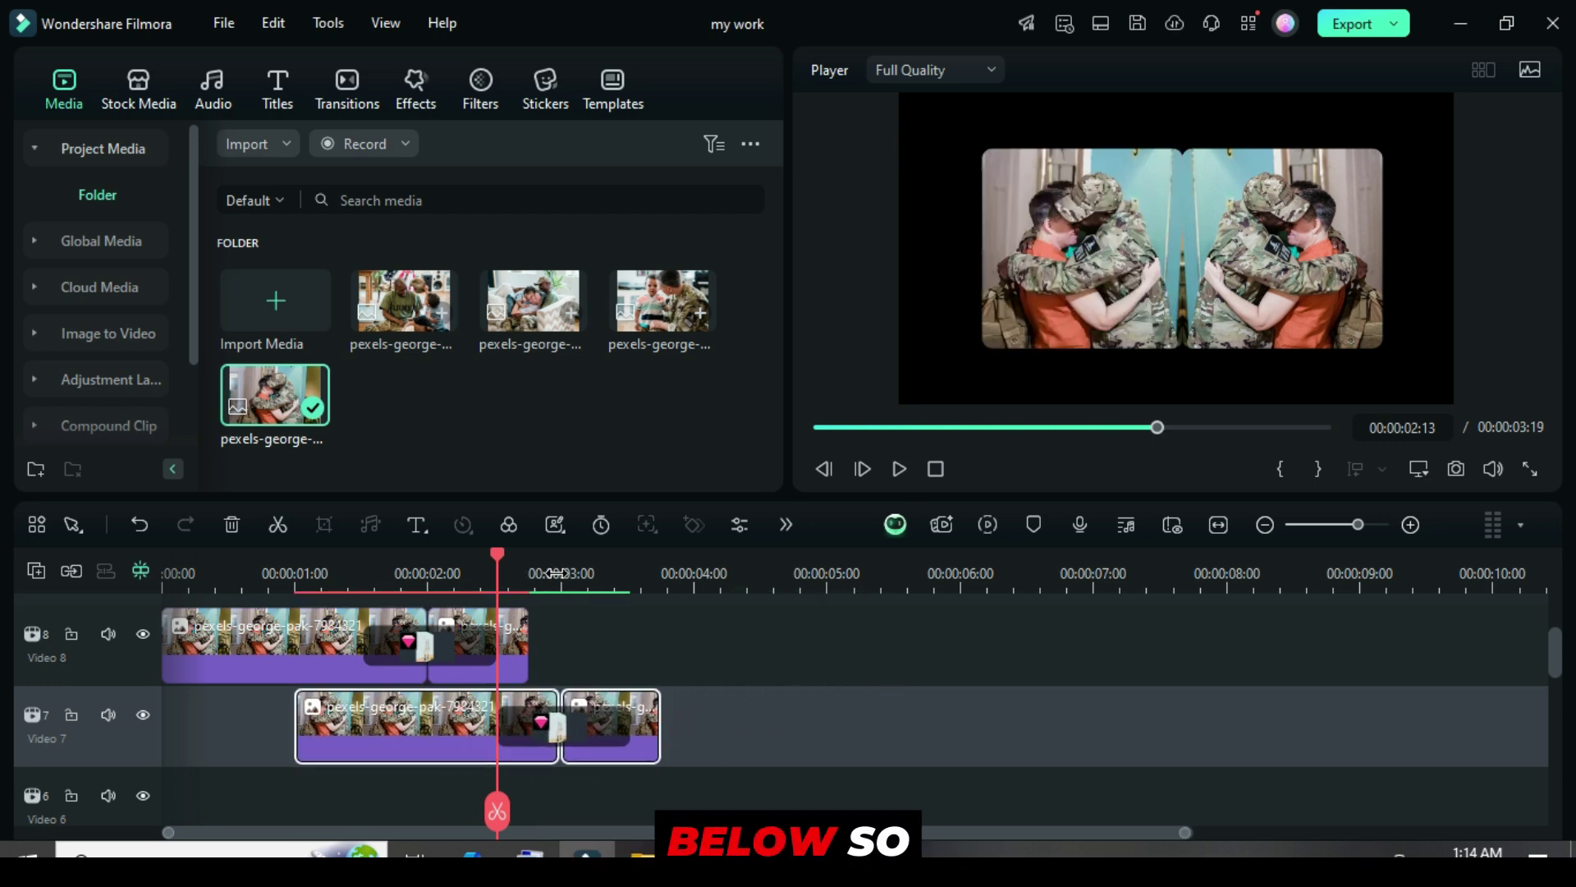
pyautogui.scroll(4, 558, 573)
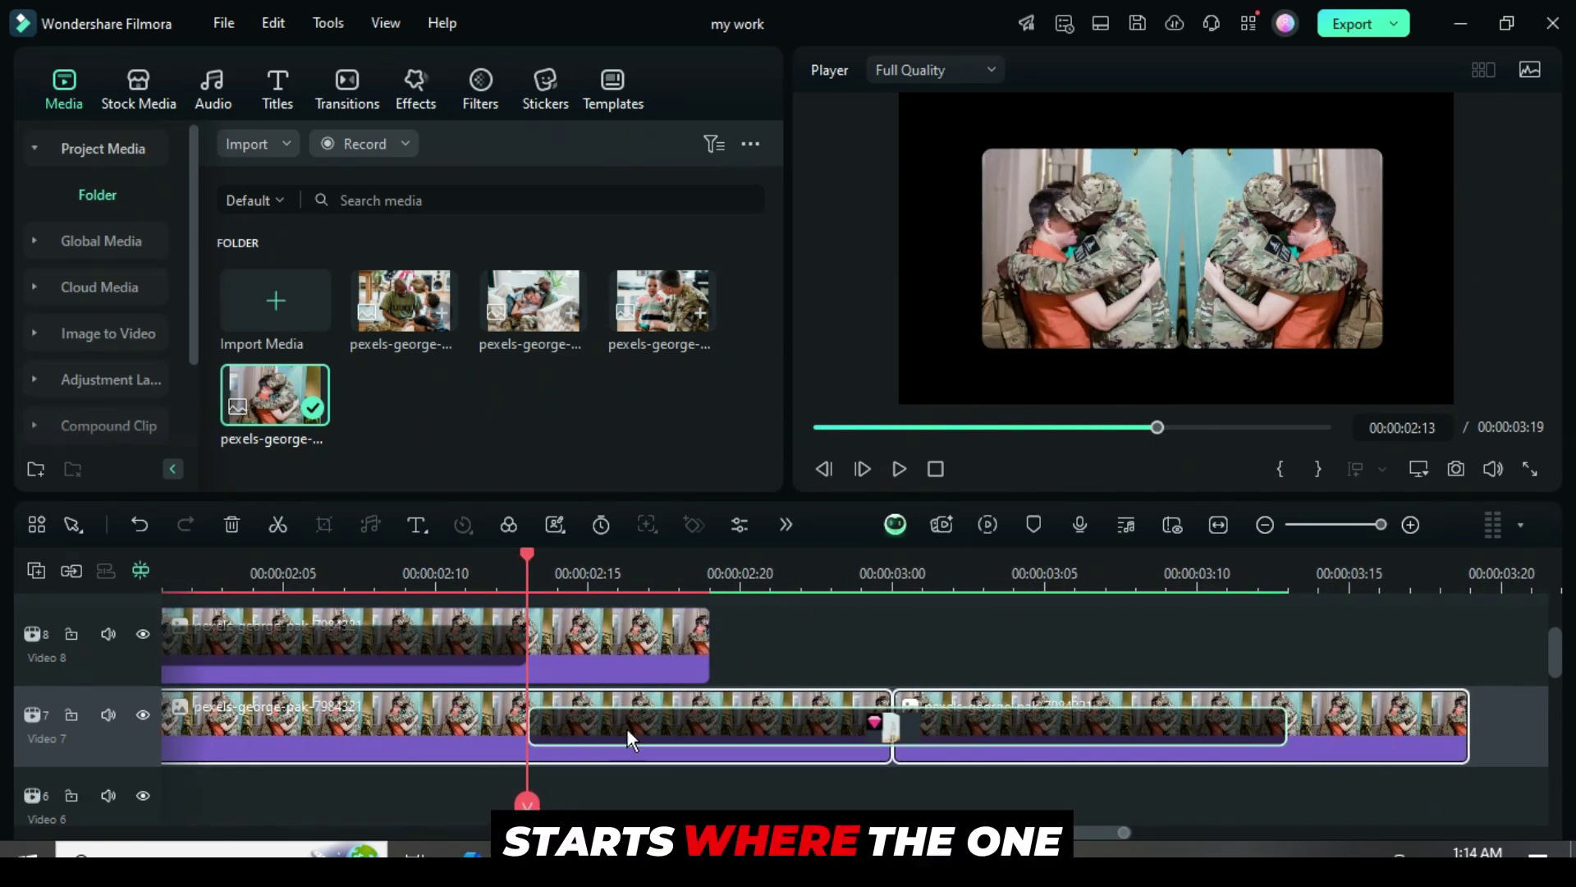
pyautogui.scroll(-5, 540, 575)
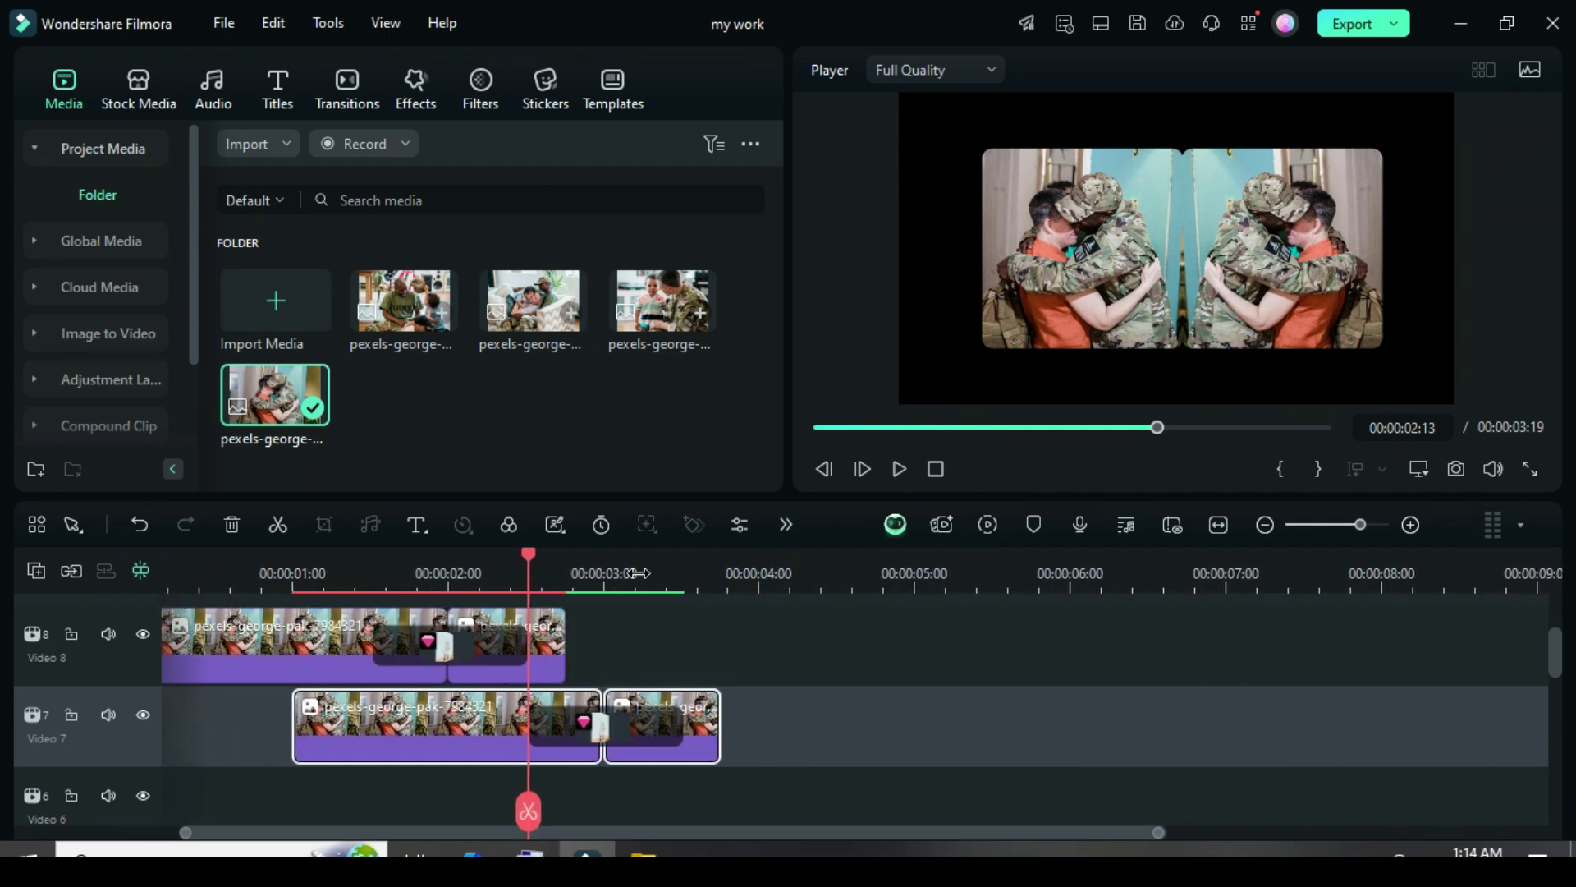
# Extend the first Video 7 clip's left edge back to the timeline start.
pyautogui.scroll(-1, 638, 572)
pyautogui.click(367, 726)
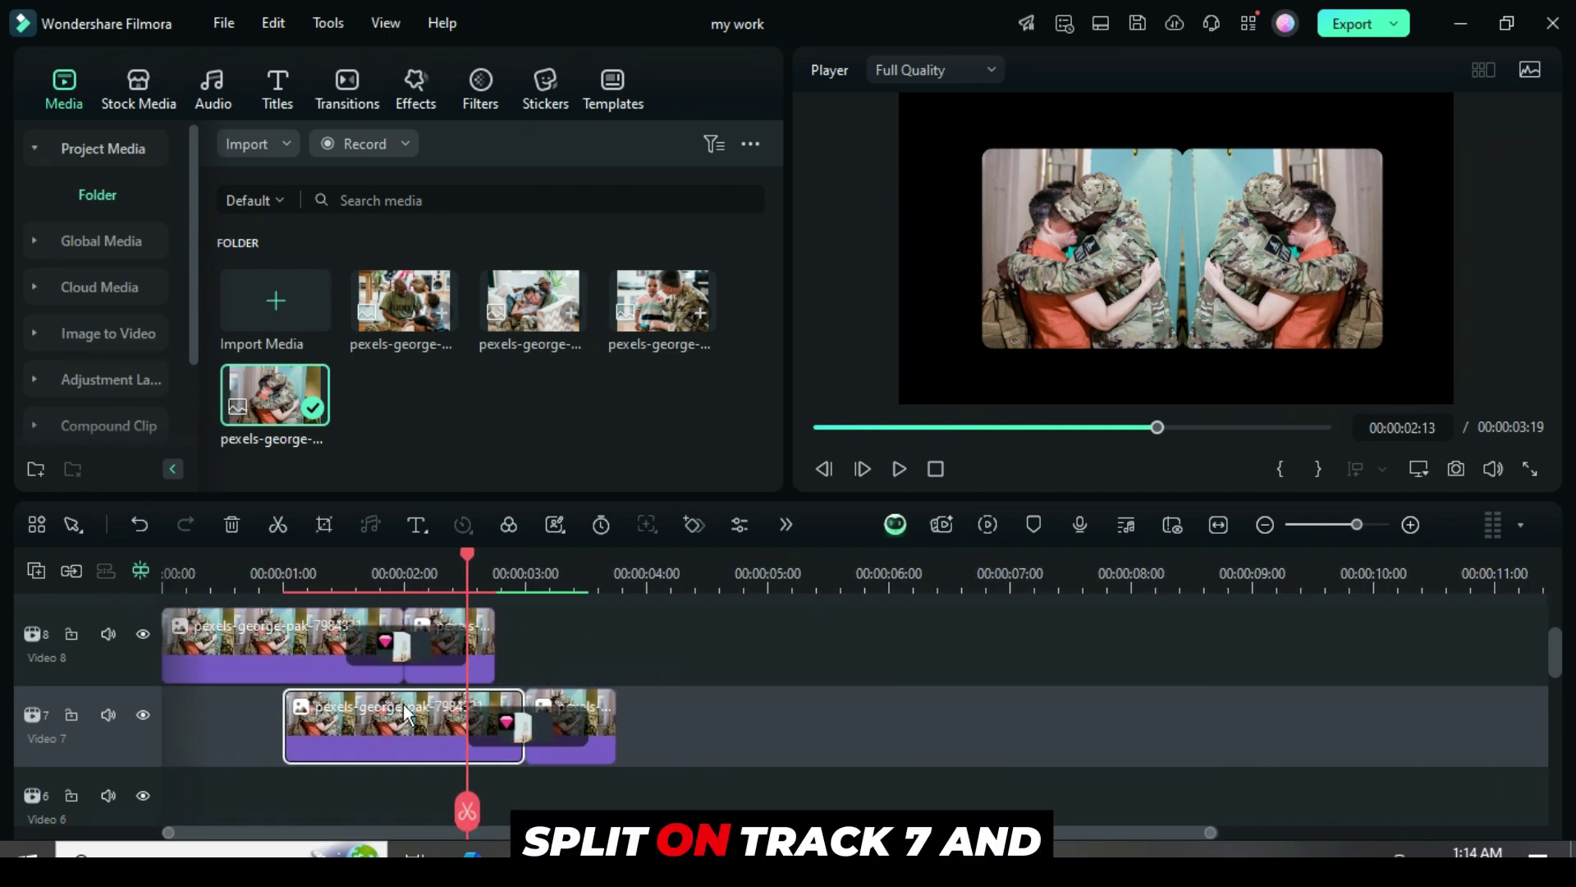
pyautogui.moveTo(283, 726); pyautogui.dragTo(130, 727)
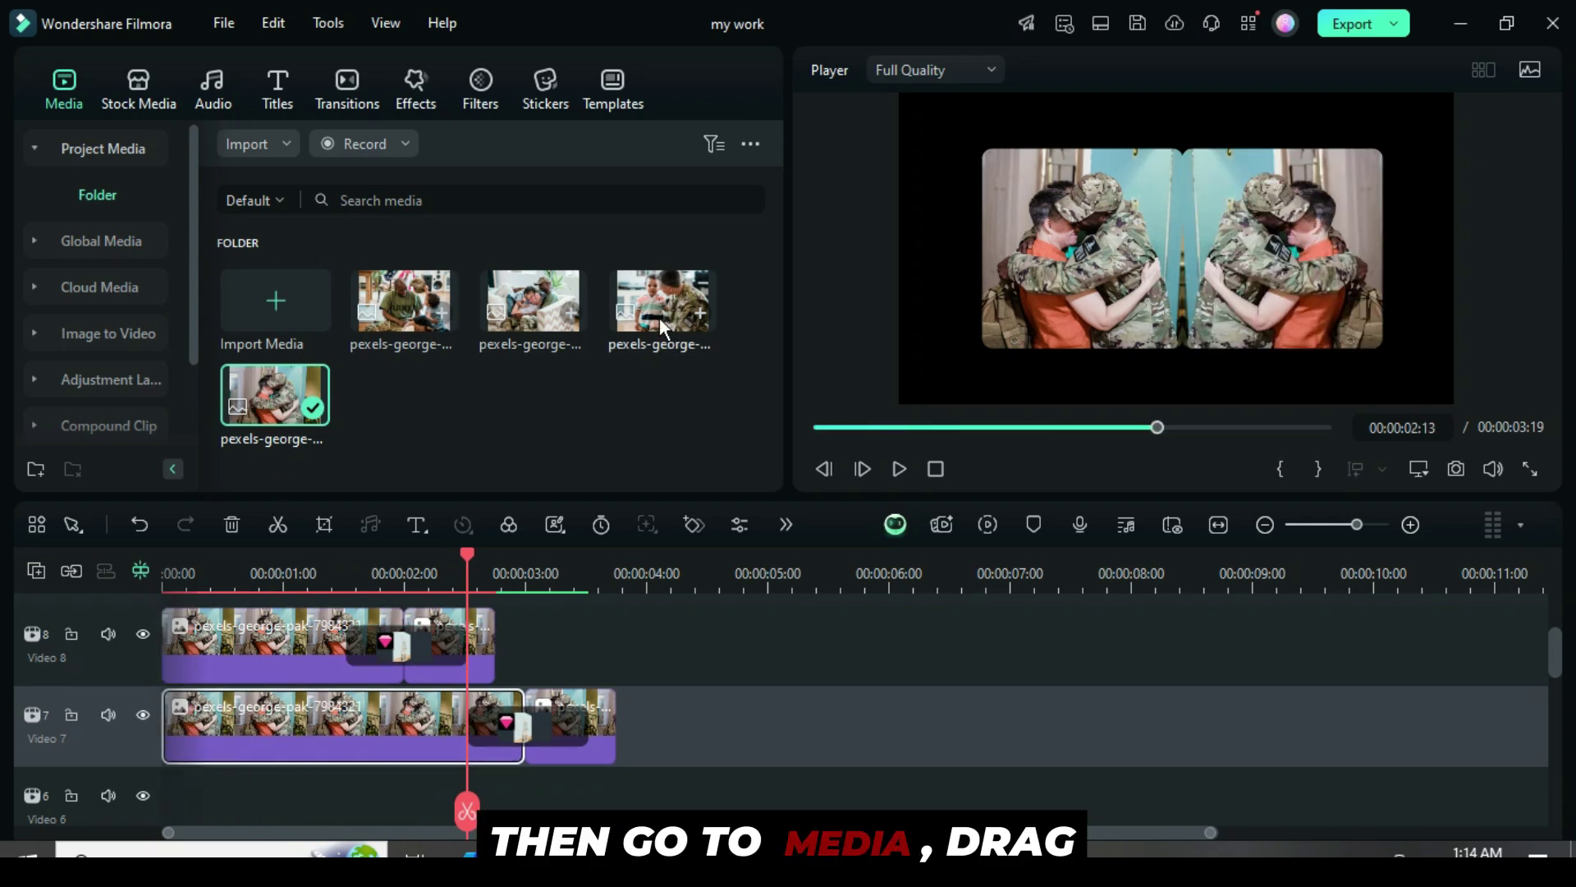
# Replace both Video 7 clips with the soldier-with-child photo, then render and play the preview.
pyautogui.moveTo(669, 288); pyautogui.dragTo(389, 726)
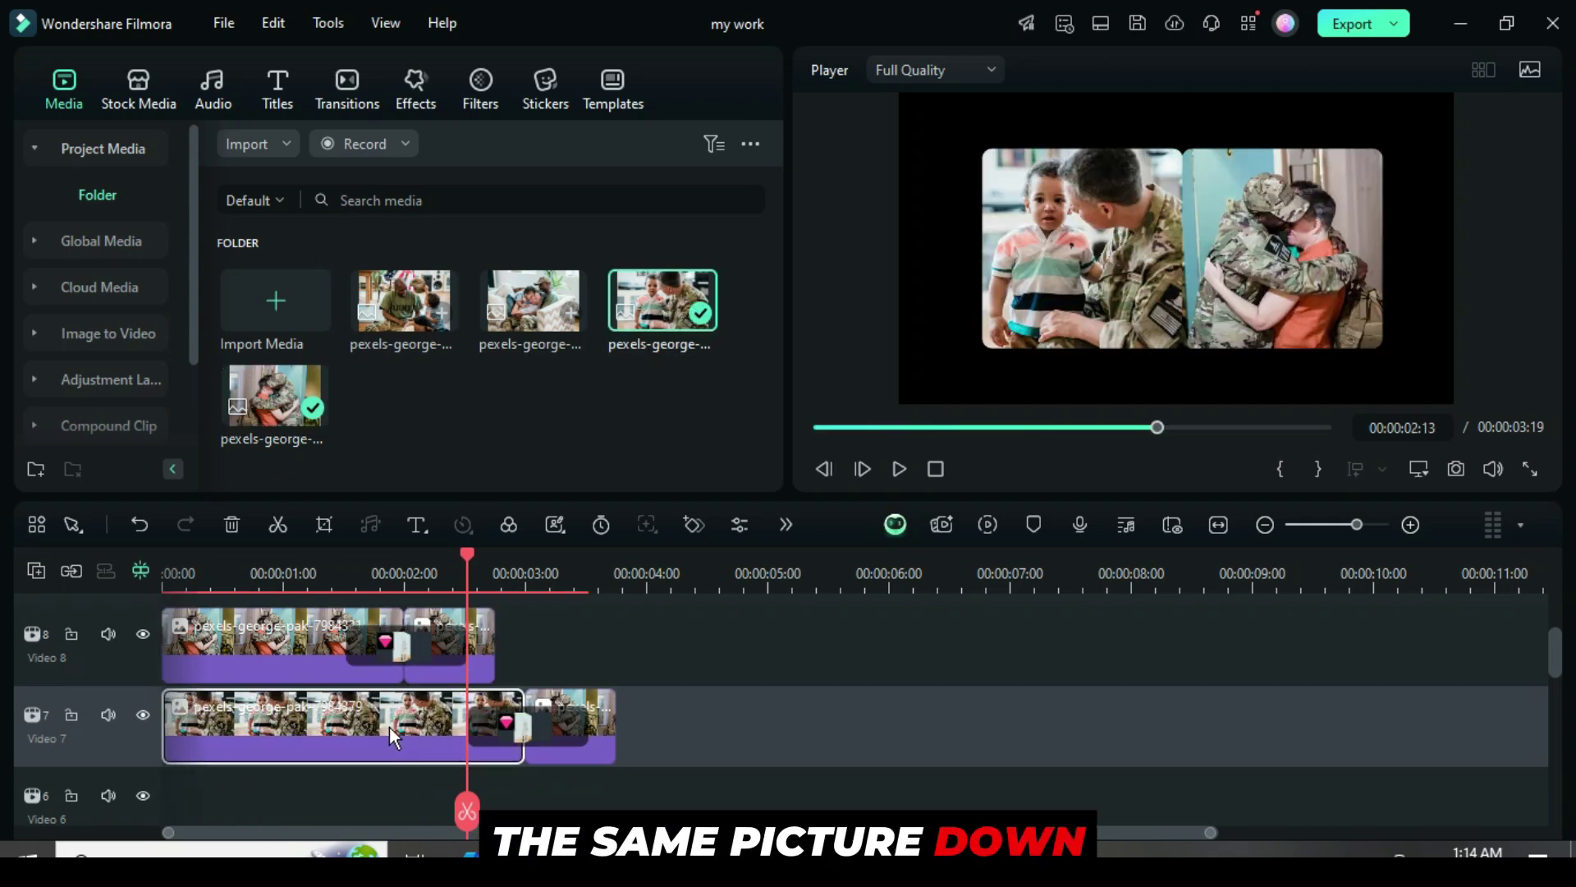
pyautogui.moveTo(606, 570); pyautogui.dragTo(570, 722)
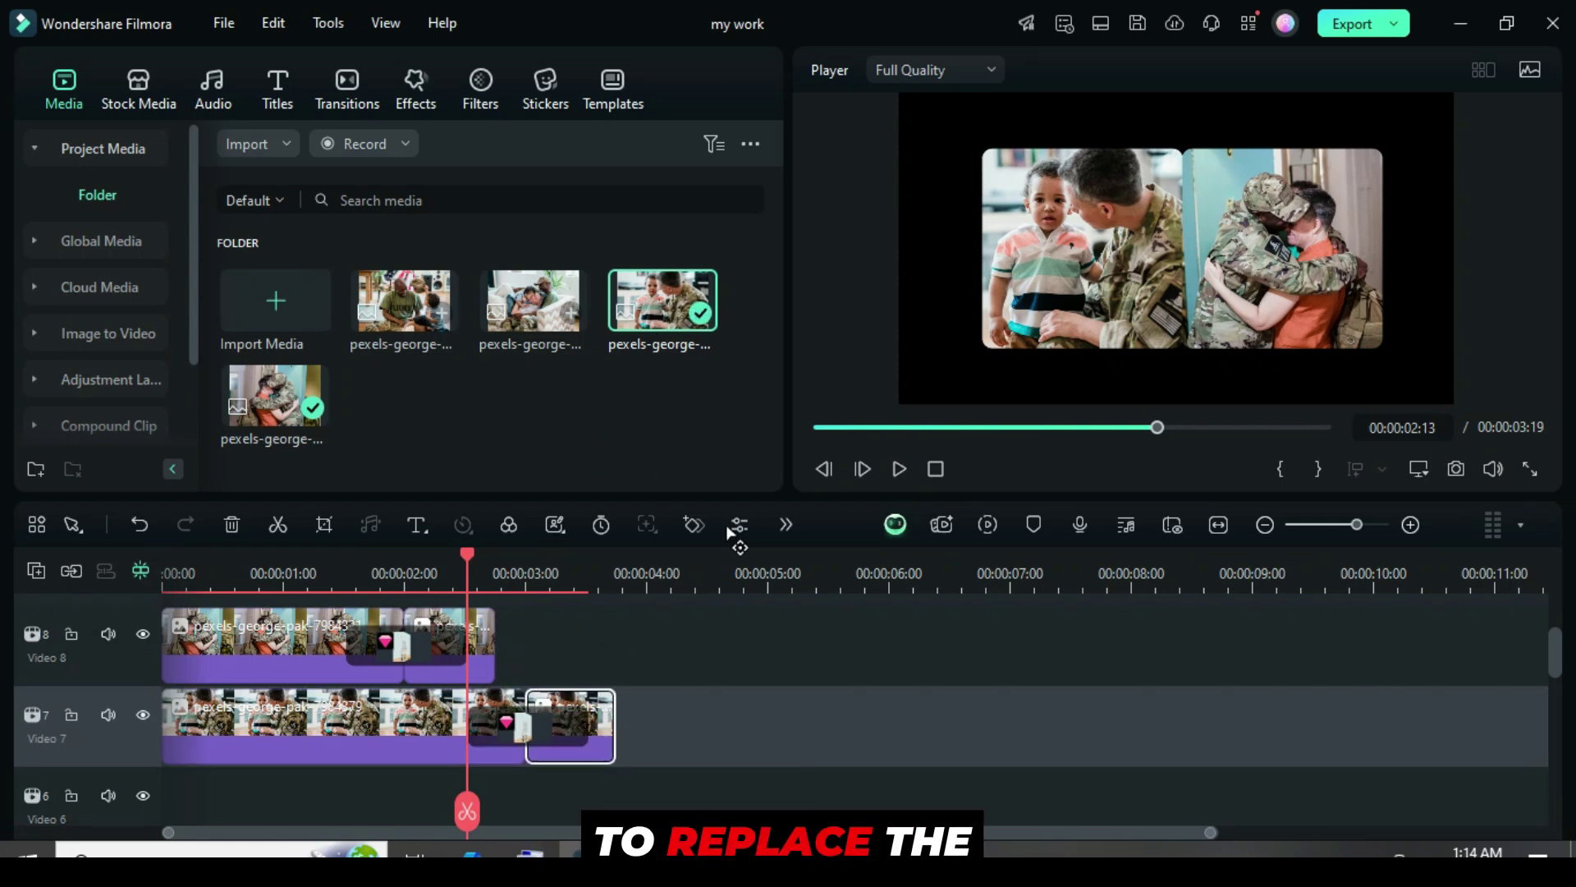
pyautogui.click(814, 426)
pyautogui.click(986, 525)
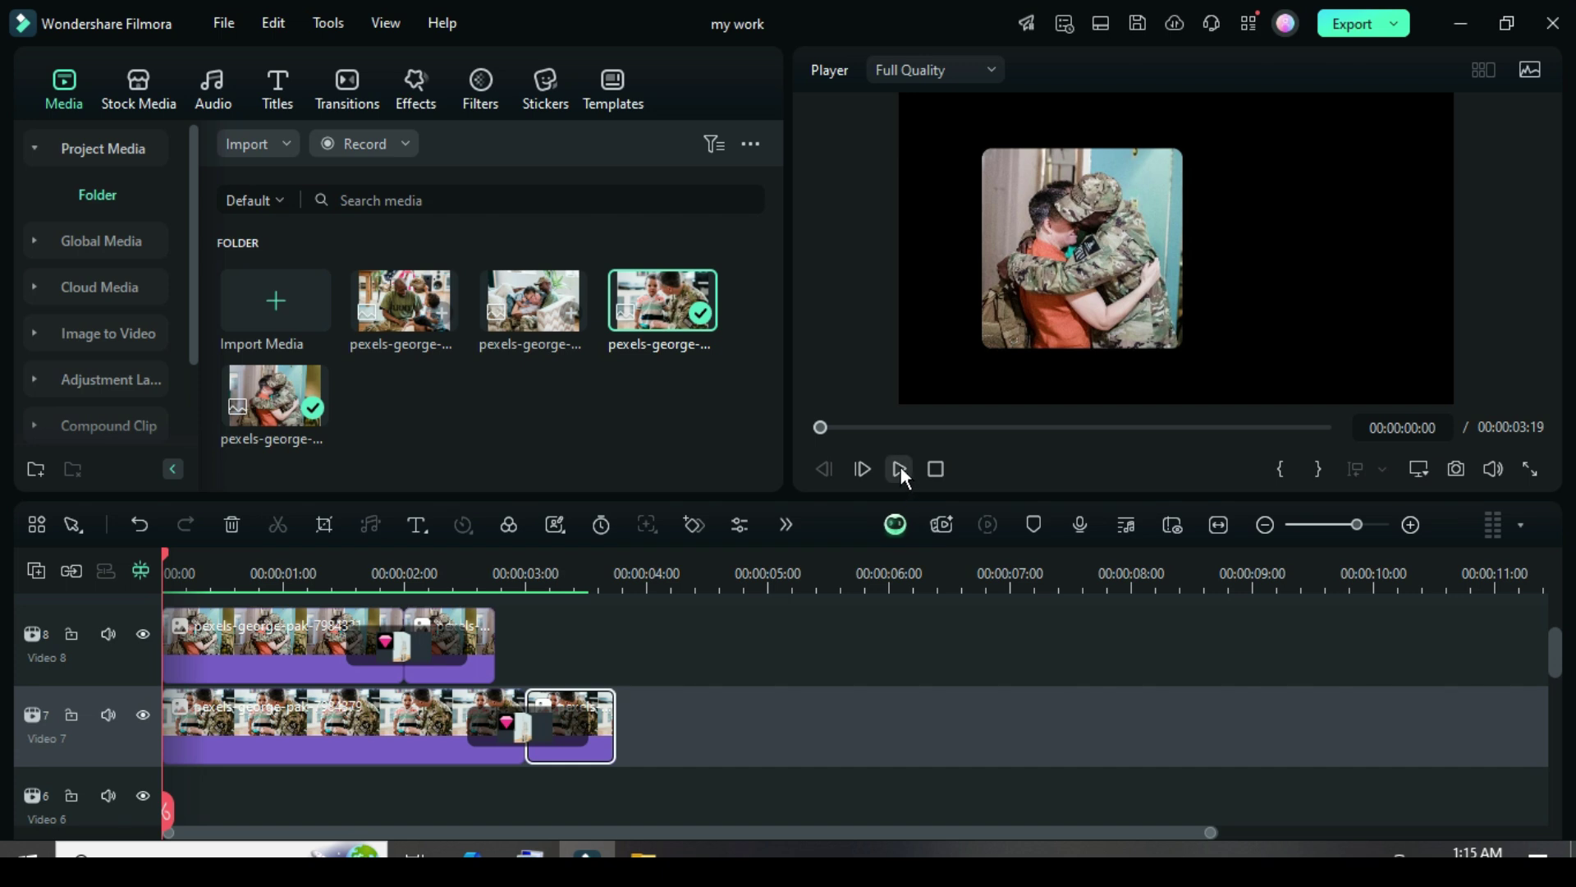
pyautogui.click(899, 468)
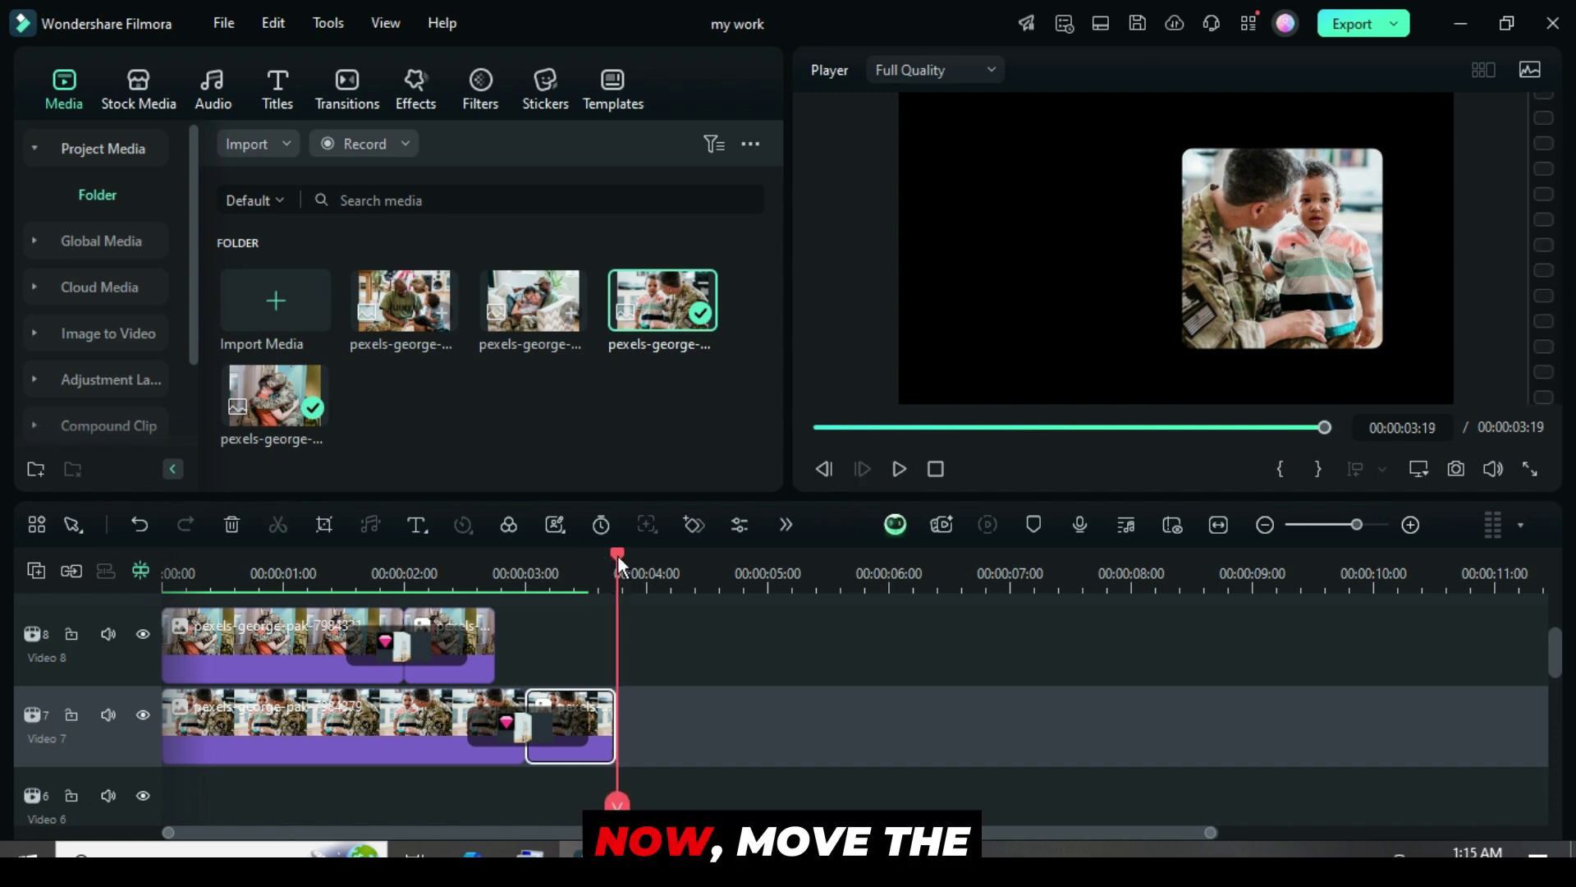
# Copy the second Video 8 clip and paste it onto Video 6 at 00:00:02:13.
pyautogui.moveTo(617, 555); pyautogui.dragTo(484, 563)
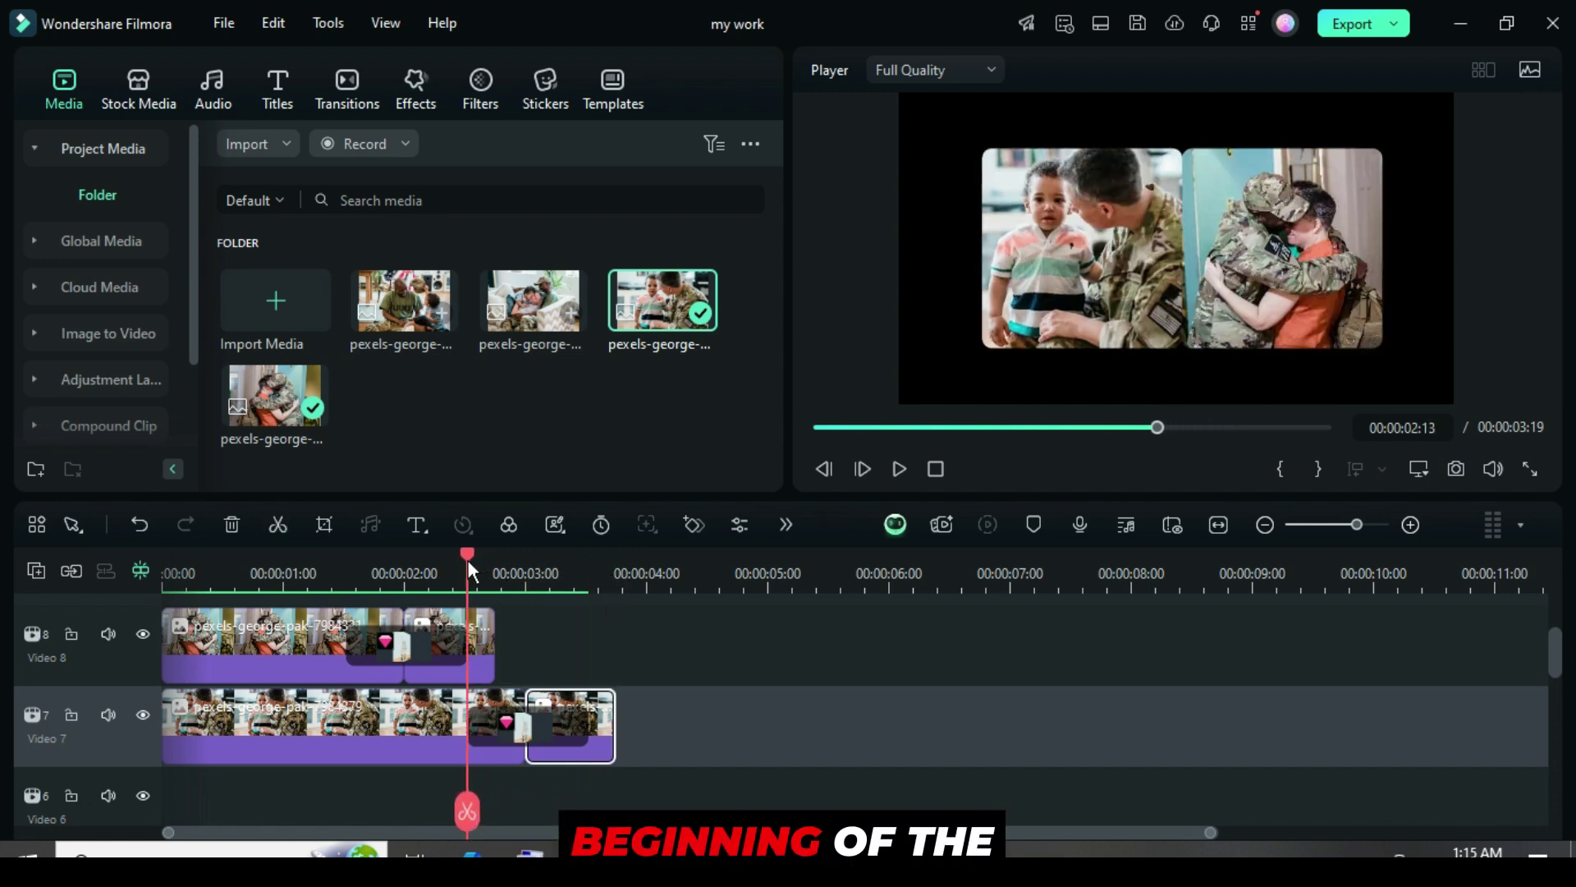
pyautogui.click(474, 622)
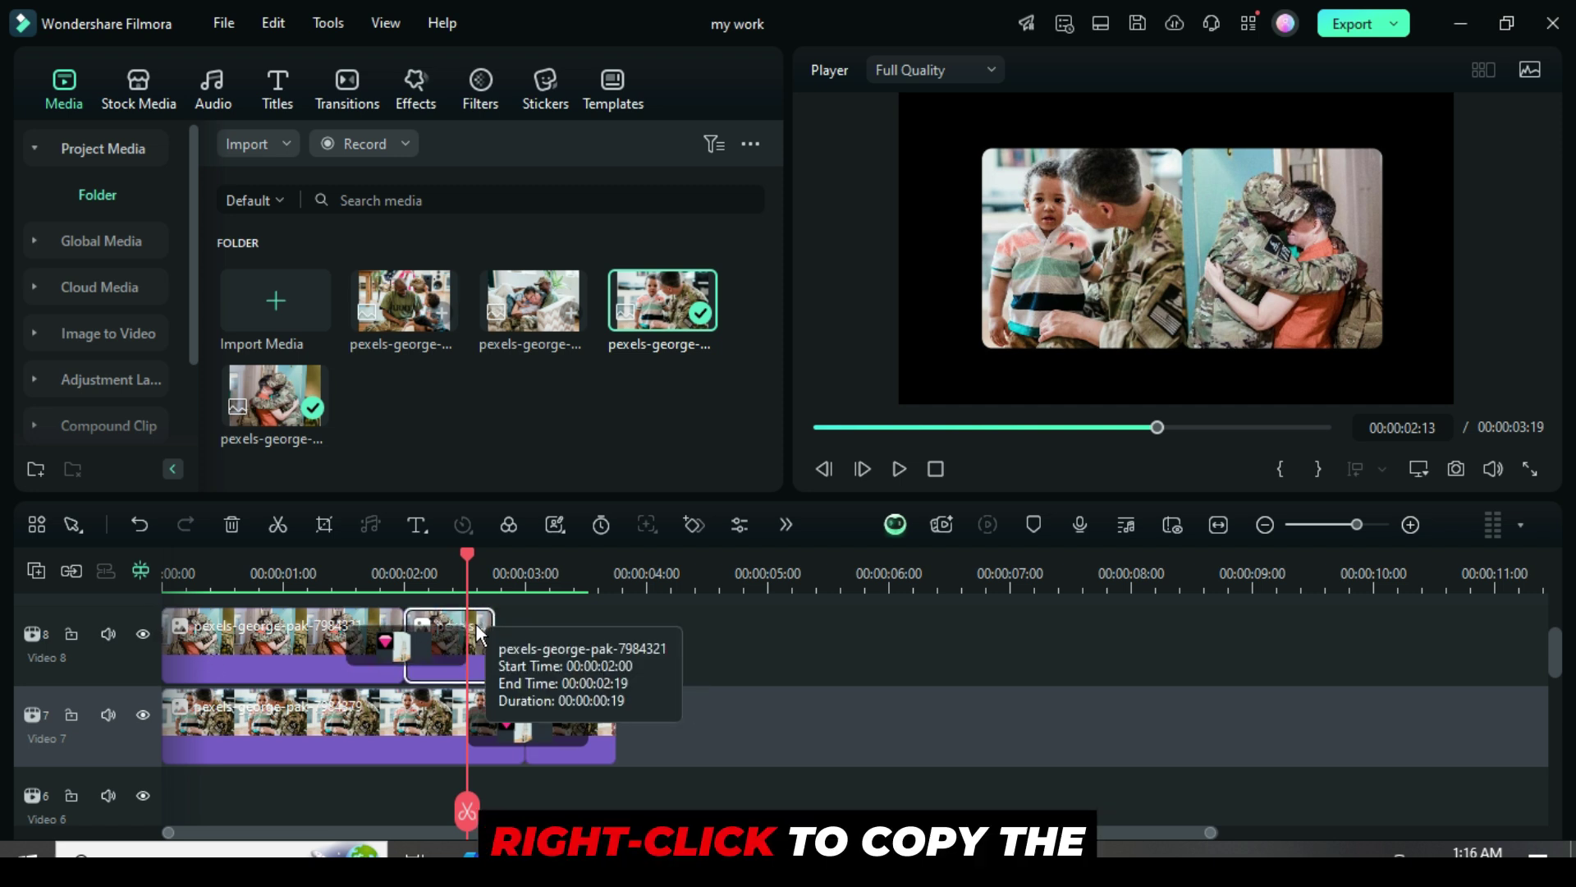
pyautogui.rightClick(478, 636)
pyautogui.click(550, 51)
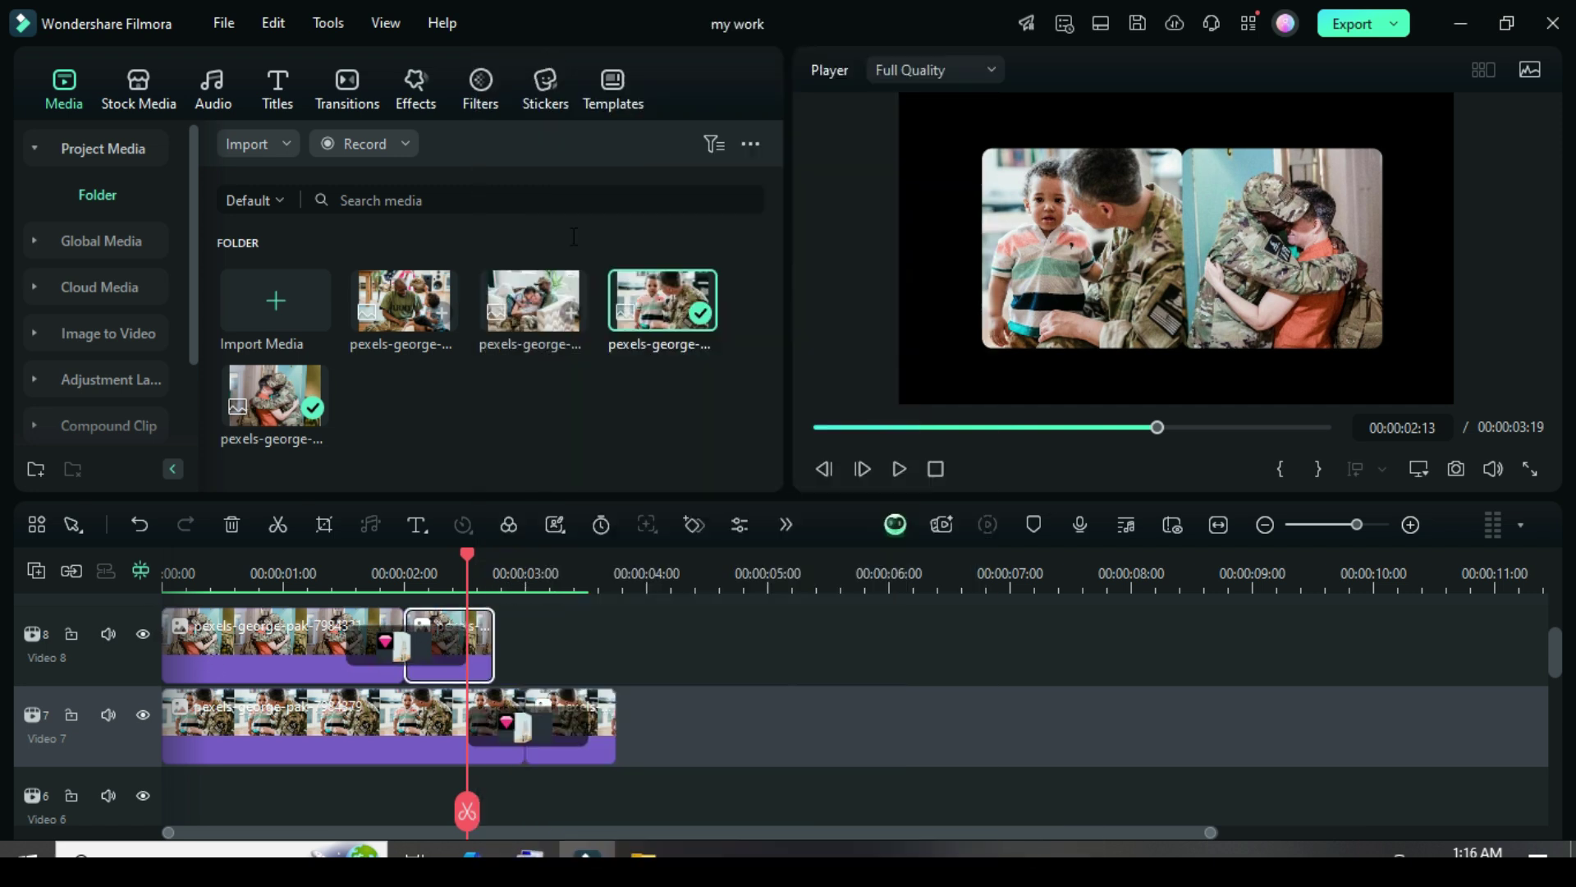
pyautogui.hotkey('ctrl', 'v')
pyautogui.scroll(-1, 543, 632)
pyautogui.click(127, 713)
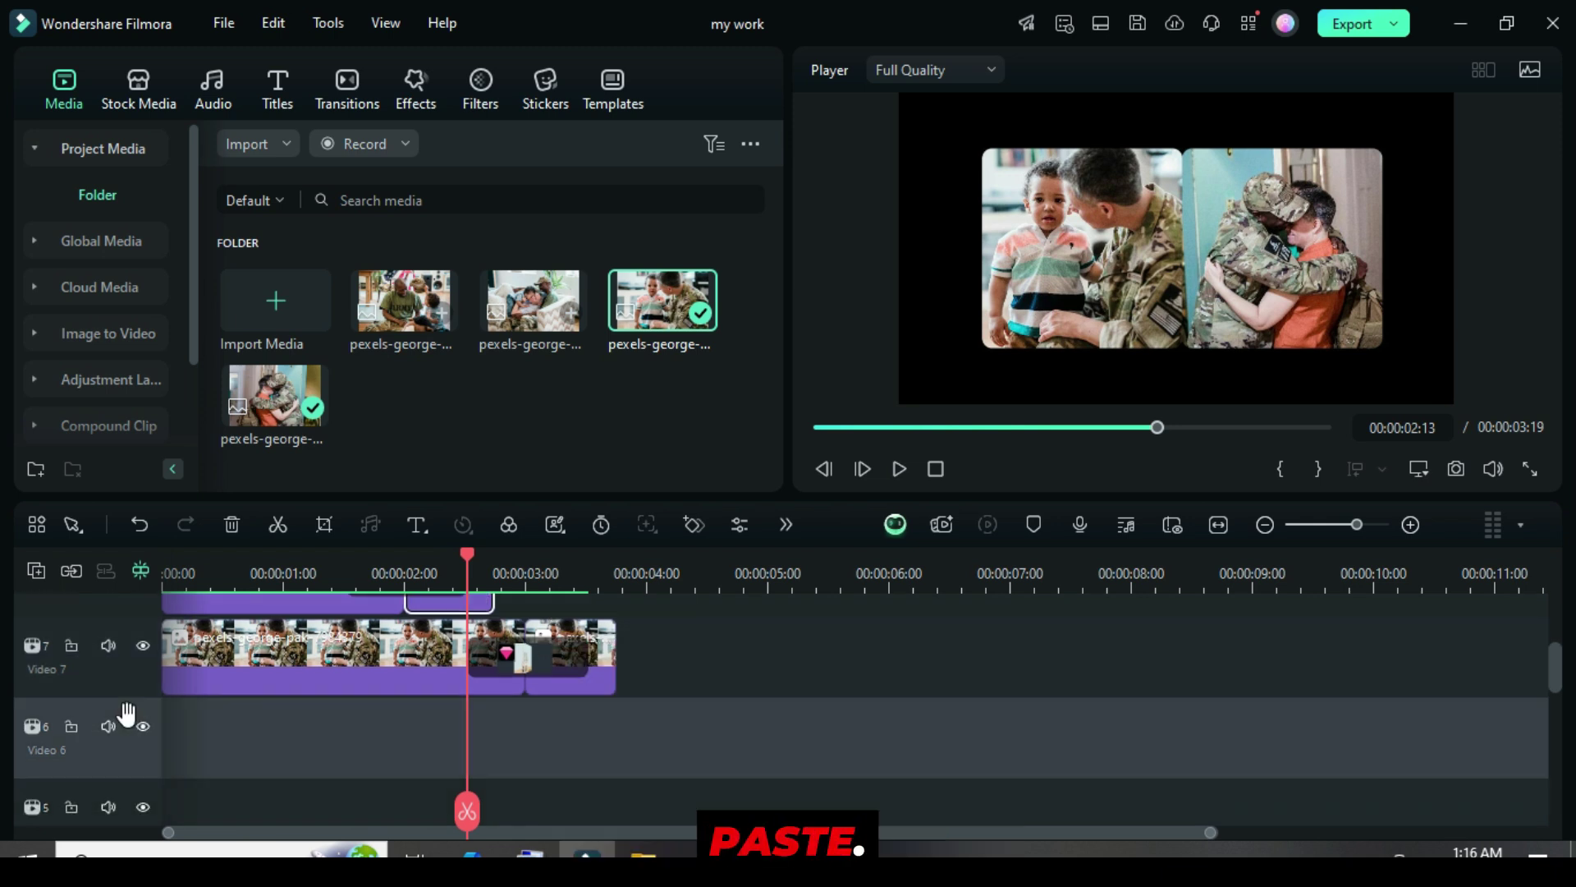
pyautogui.rightClick(495, 749)
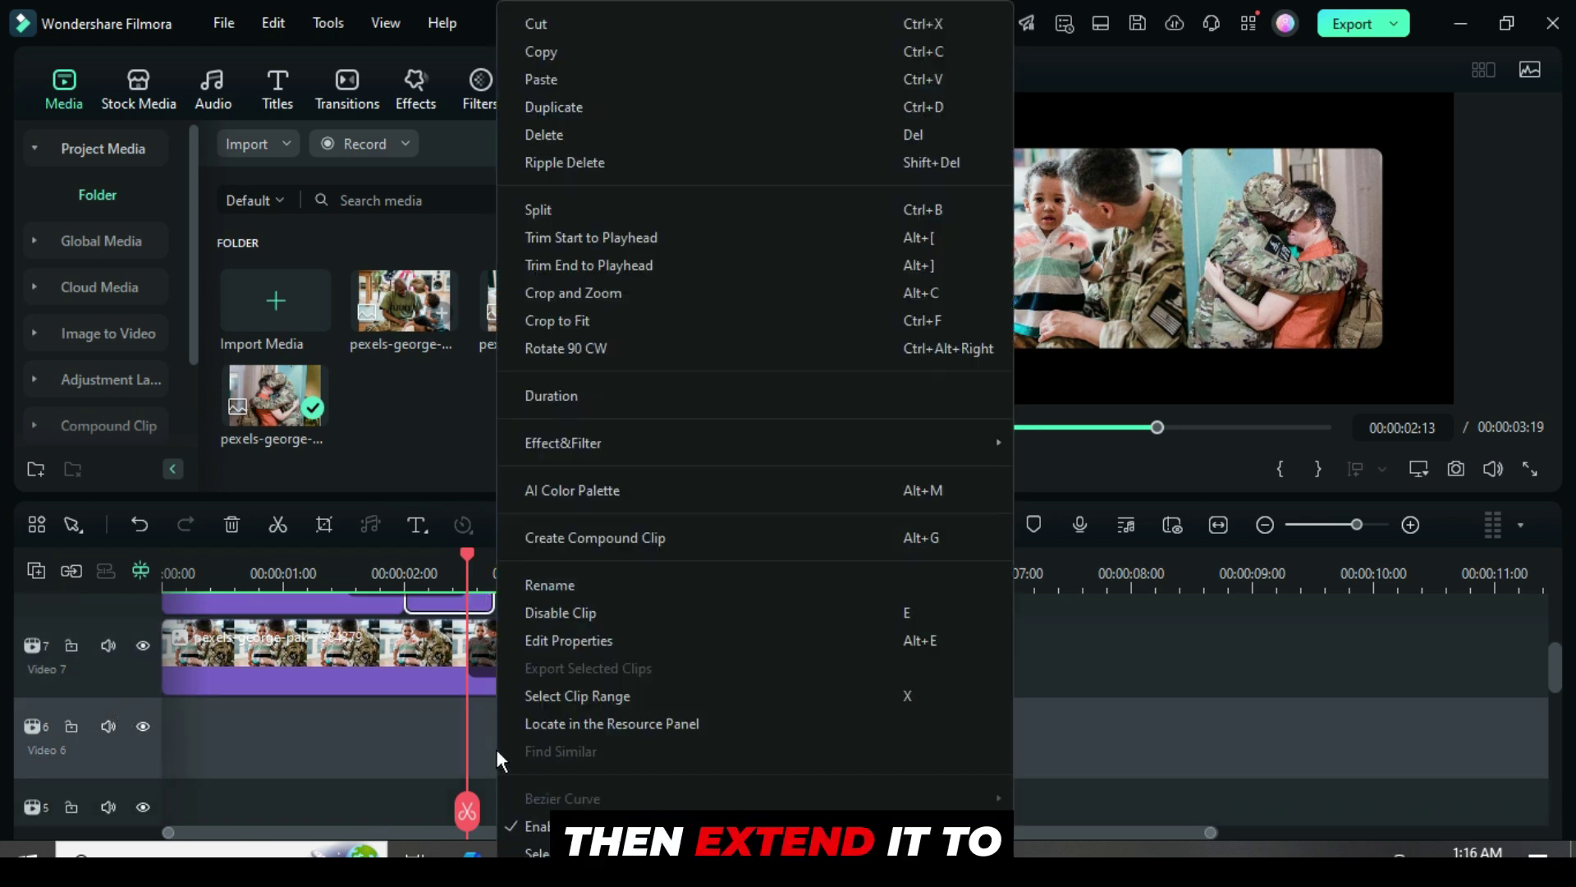
pyautogui.click(558, 79)
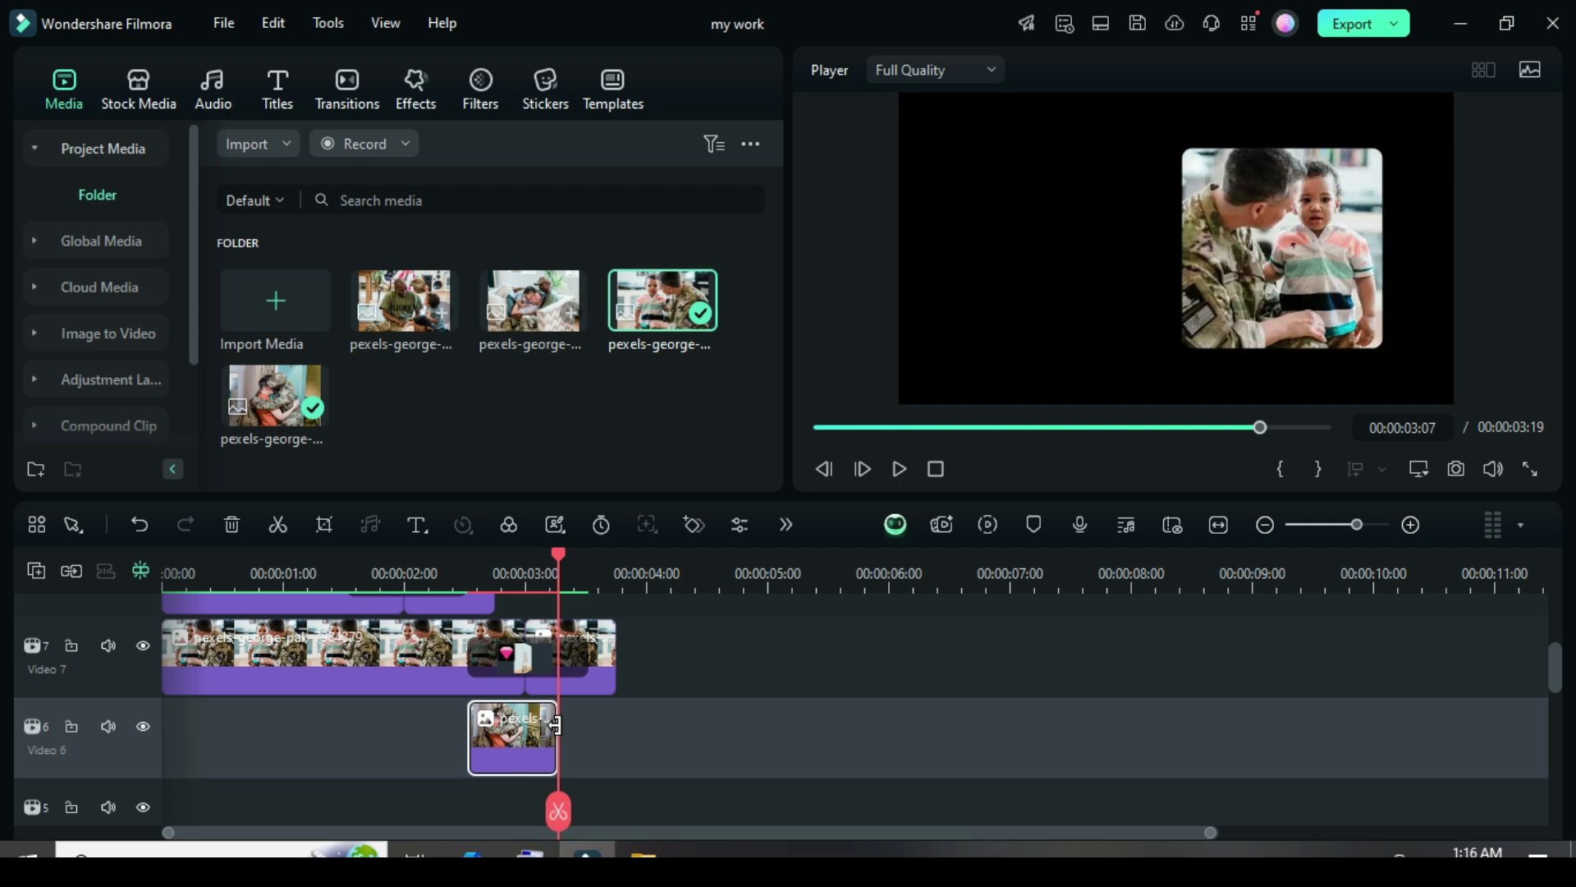
# Stretch the Video 6 clip to end at 00:00:03:13, then render and play the preview.
pyautogui.moveTo(556, 727); pyautogui.dragTo(585, 729)
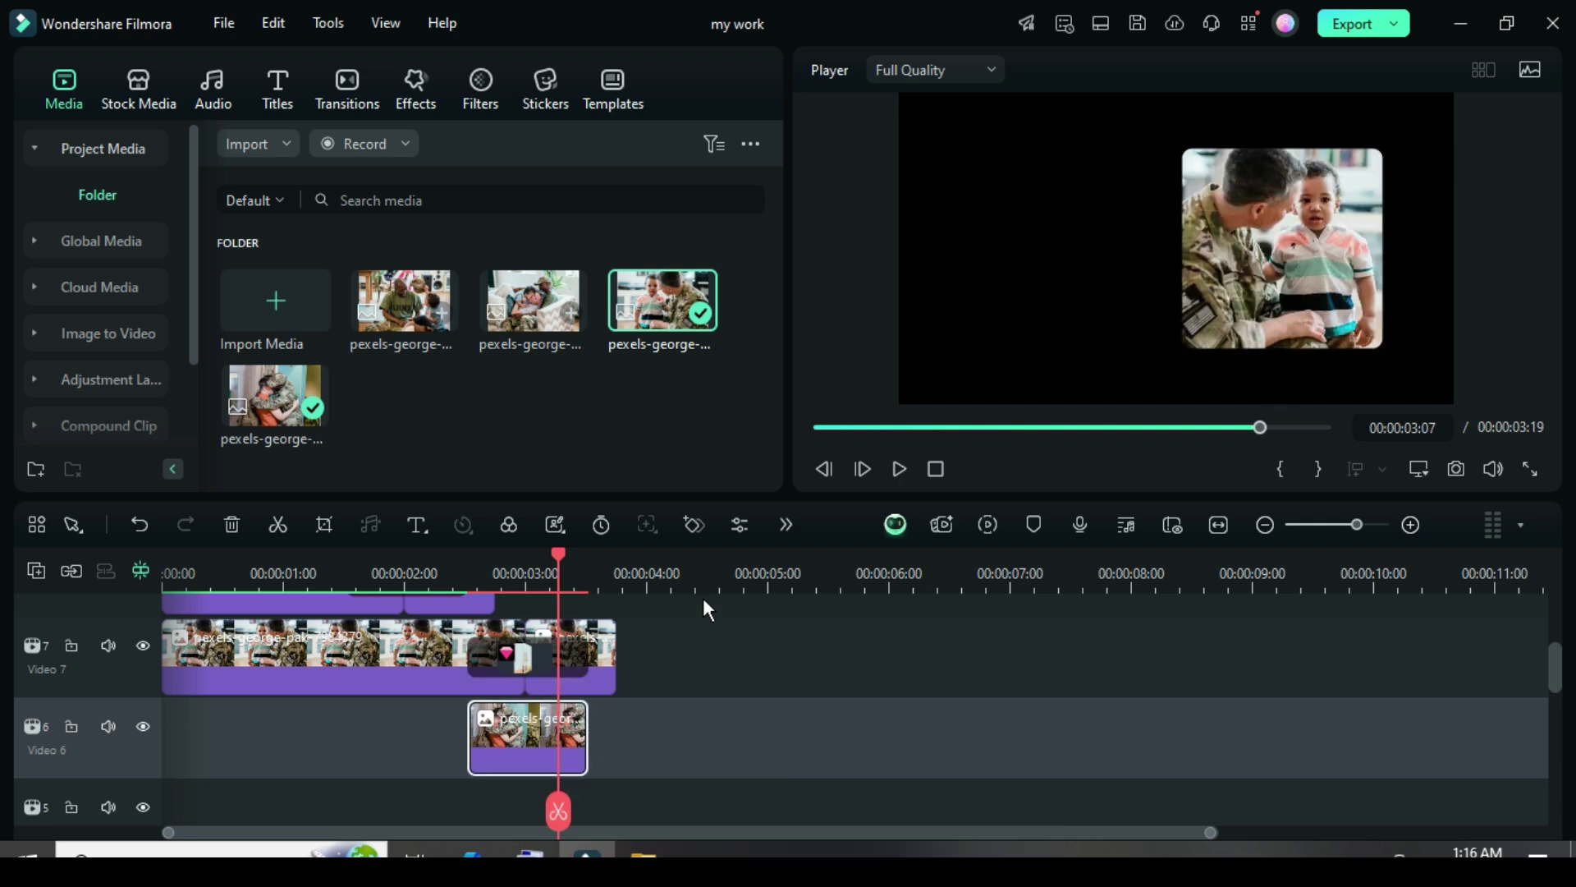
pyautogui.click(821, 428)
pyautogui.click(987, 523)
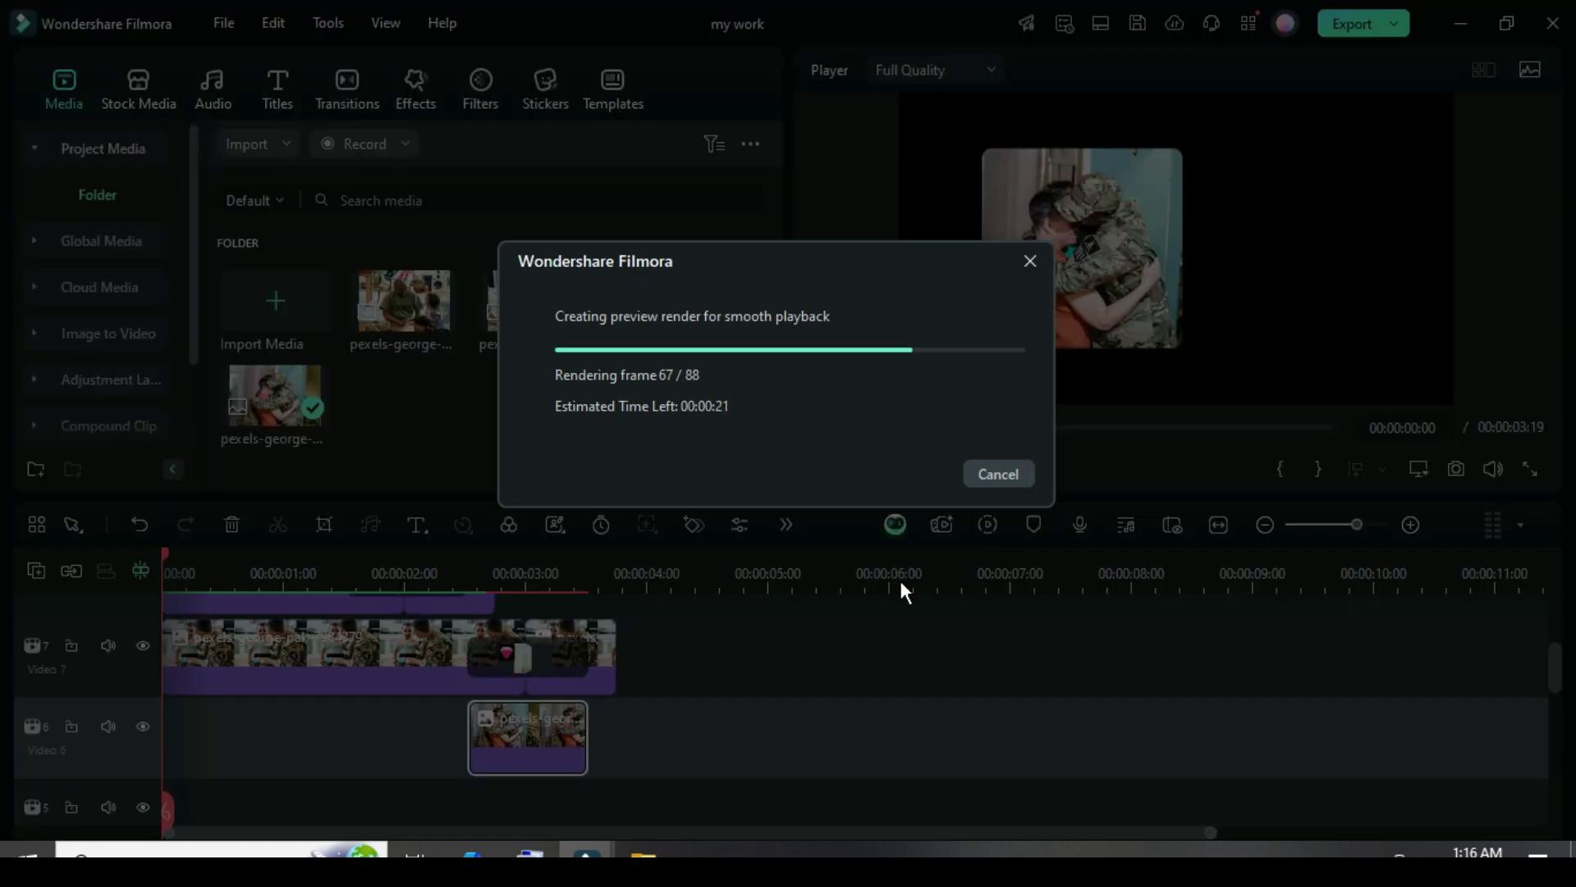
pyautogui.scroll(2, 702, 669)
pyautogui.scroll(-1, 713, 726)
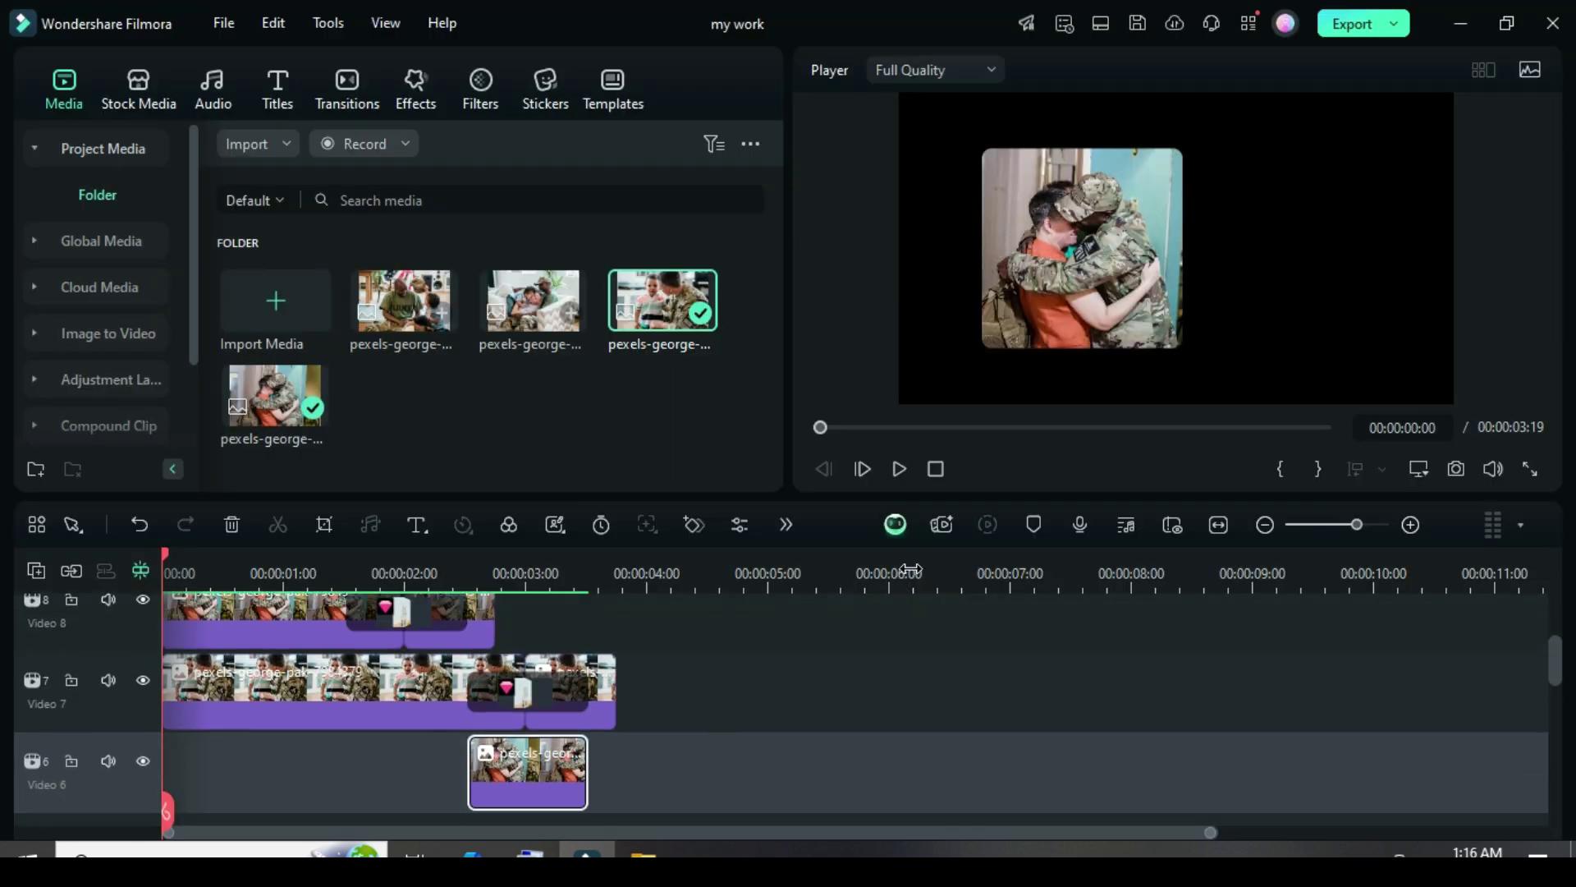
pyautogui.click(898, 469)
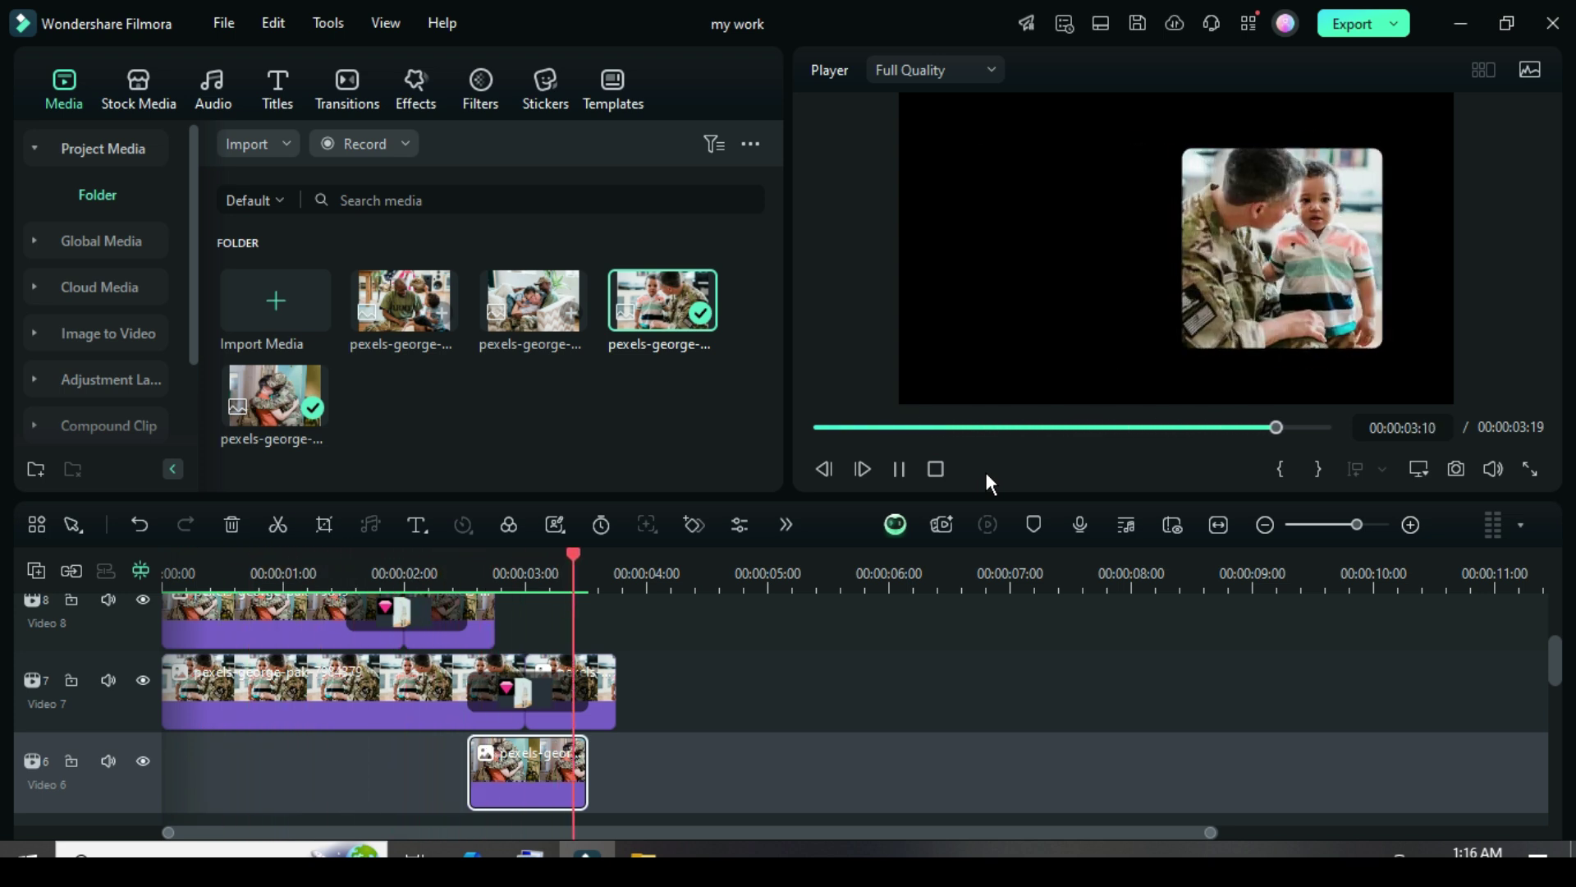
# Select and copy the Video 7 and Video 6 clips.
pyautogui.scroll(1, 726, 658)
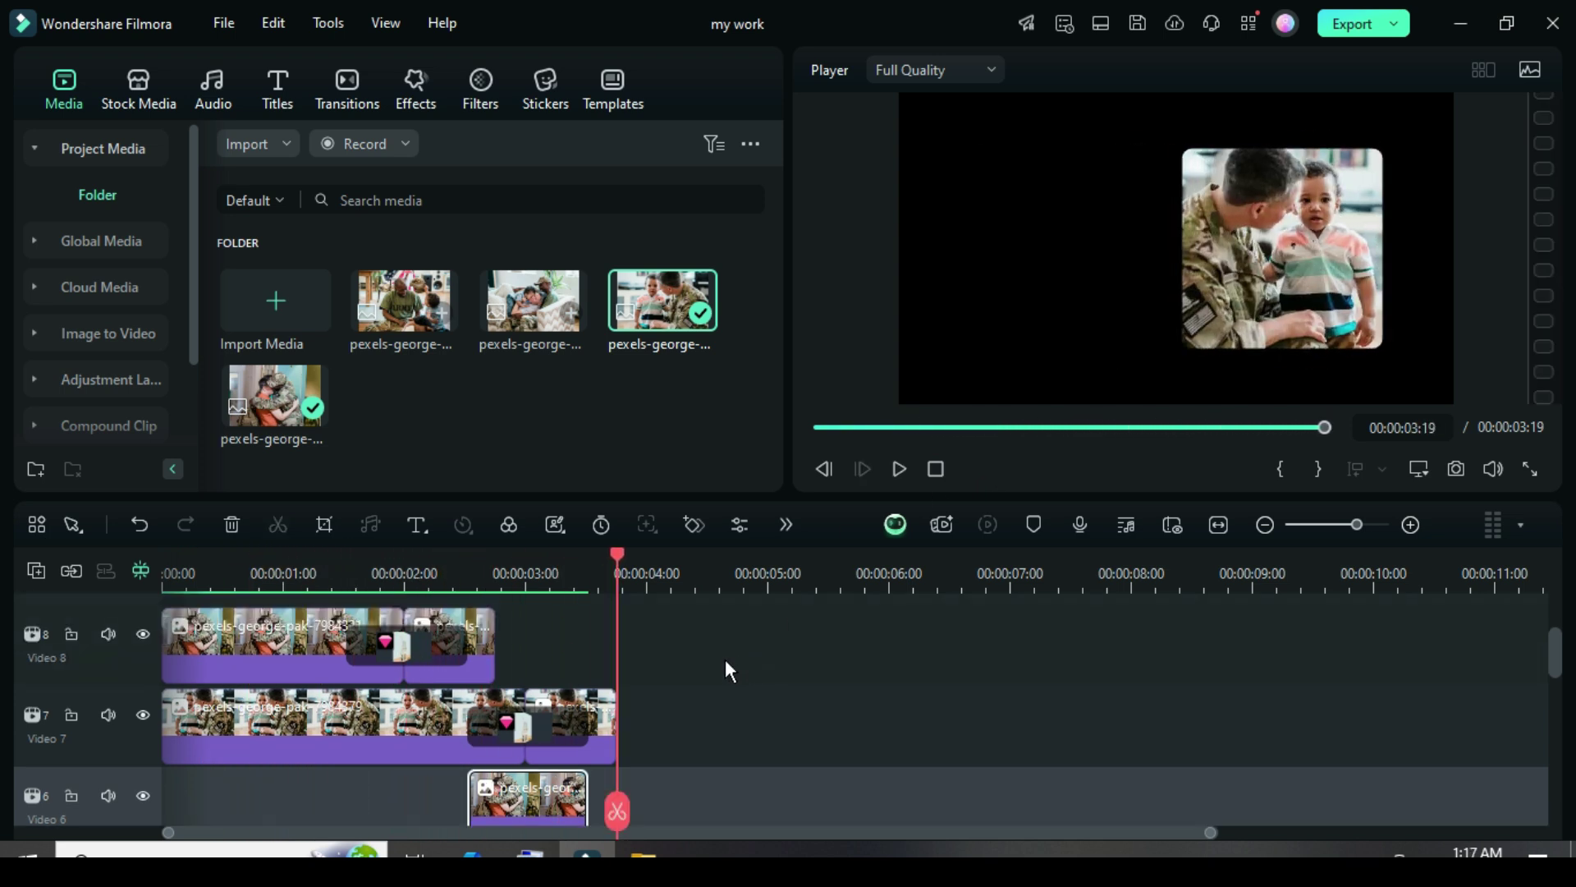
pyautogui.scroll(-1, 672, 643)
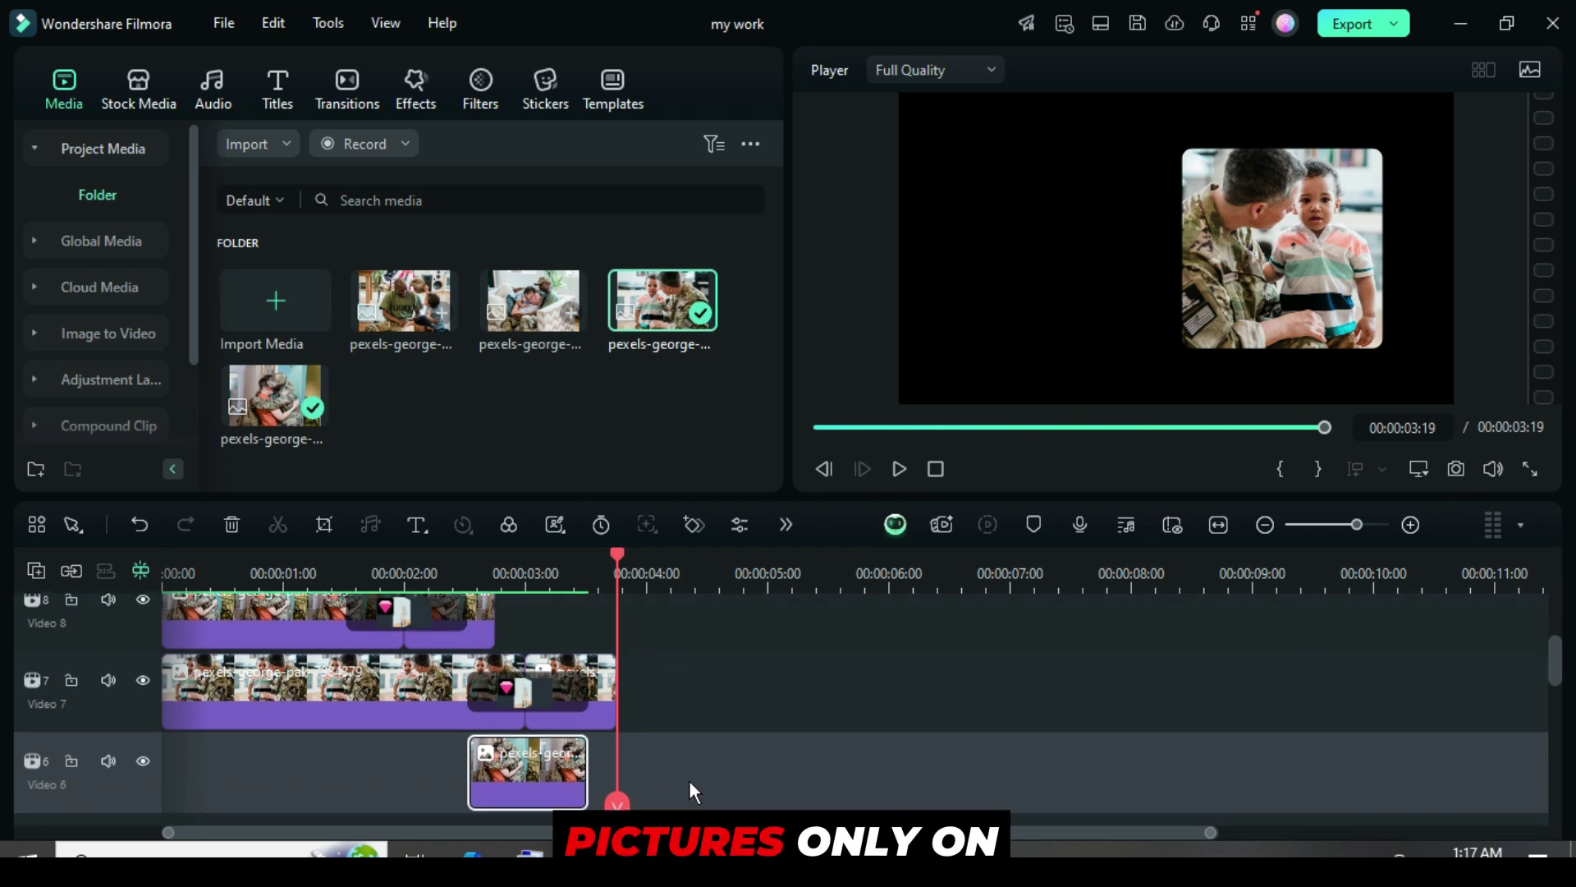
pyautogui.moveTo(690, 780); pyautogui.dragTo(387, 684)
pyautogui.rightClick(387, 684)
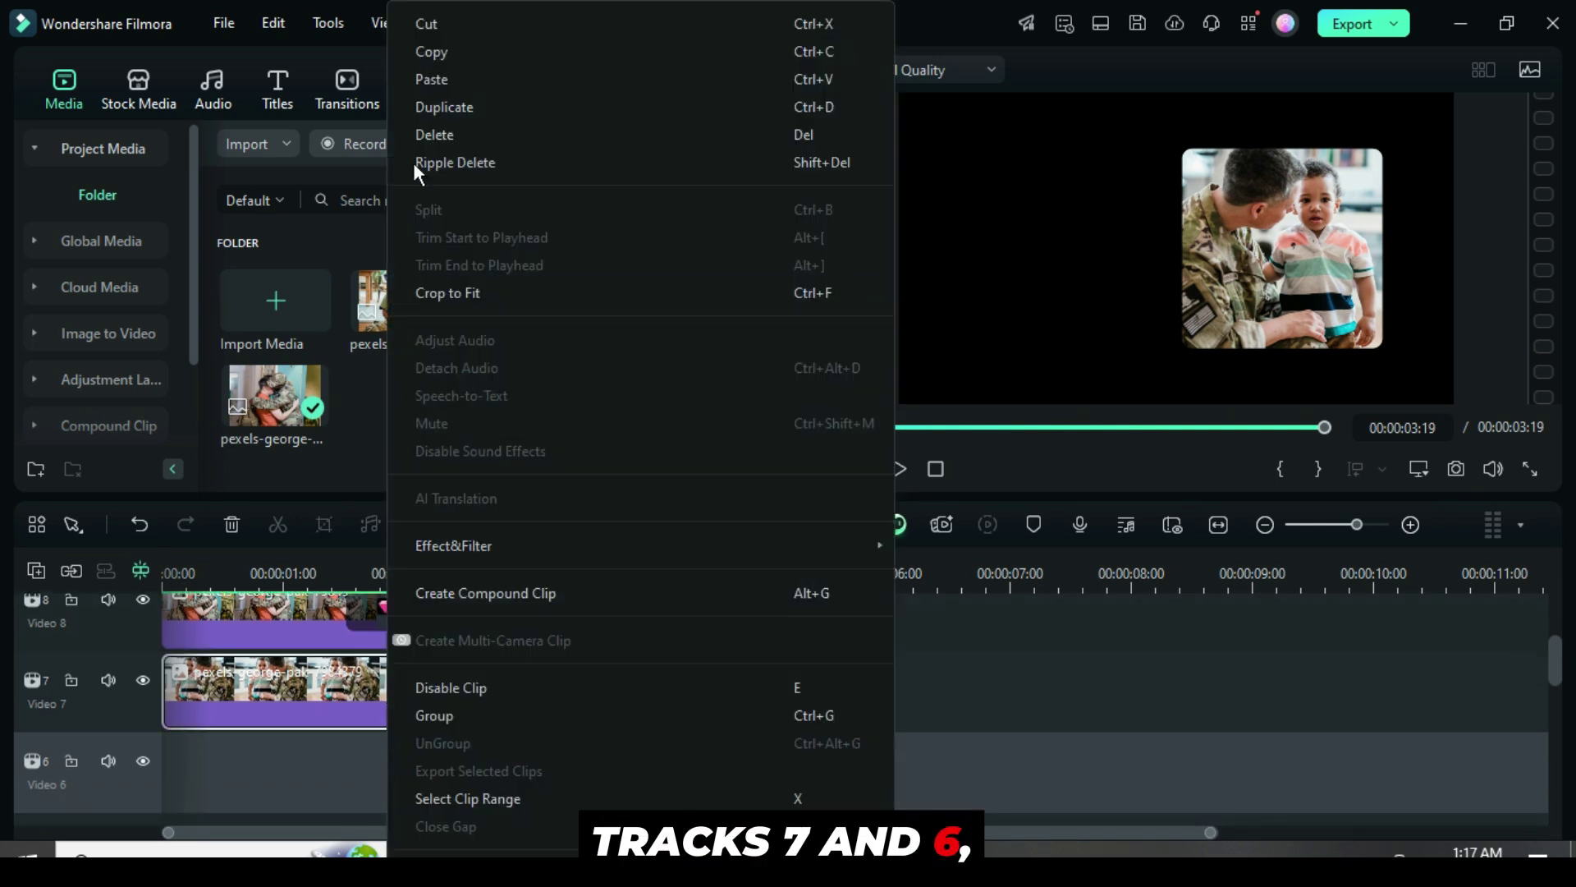
pyautogui.click(435, 55)
# Paste the copied clips onto Video 5 and Video 4 at the playhead.
pyautogui.scroll(-1, 637, 688)
pyautogui.moveTo(618, 557); pyautogui.dragTo(587, 555)
pyautogui.scroll(-1, 627, 676)
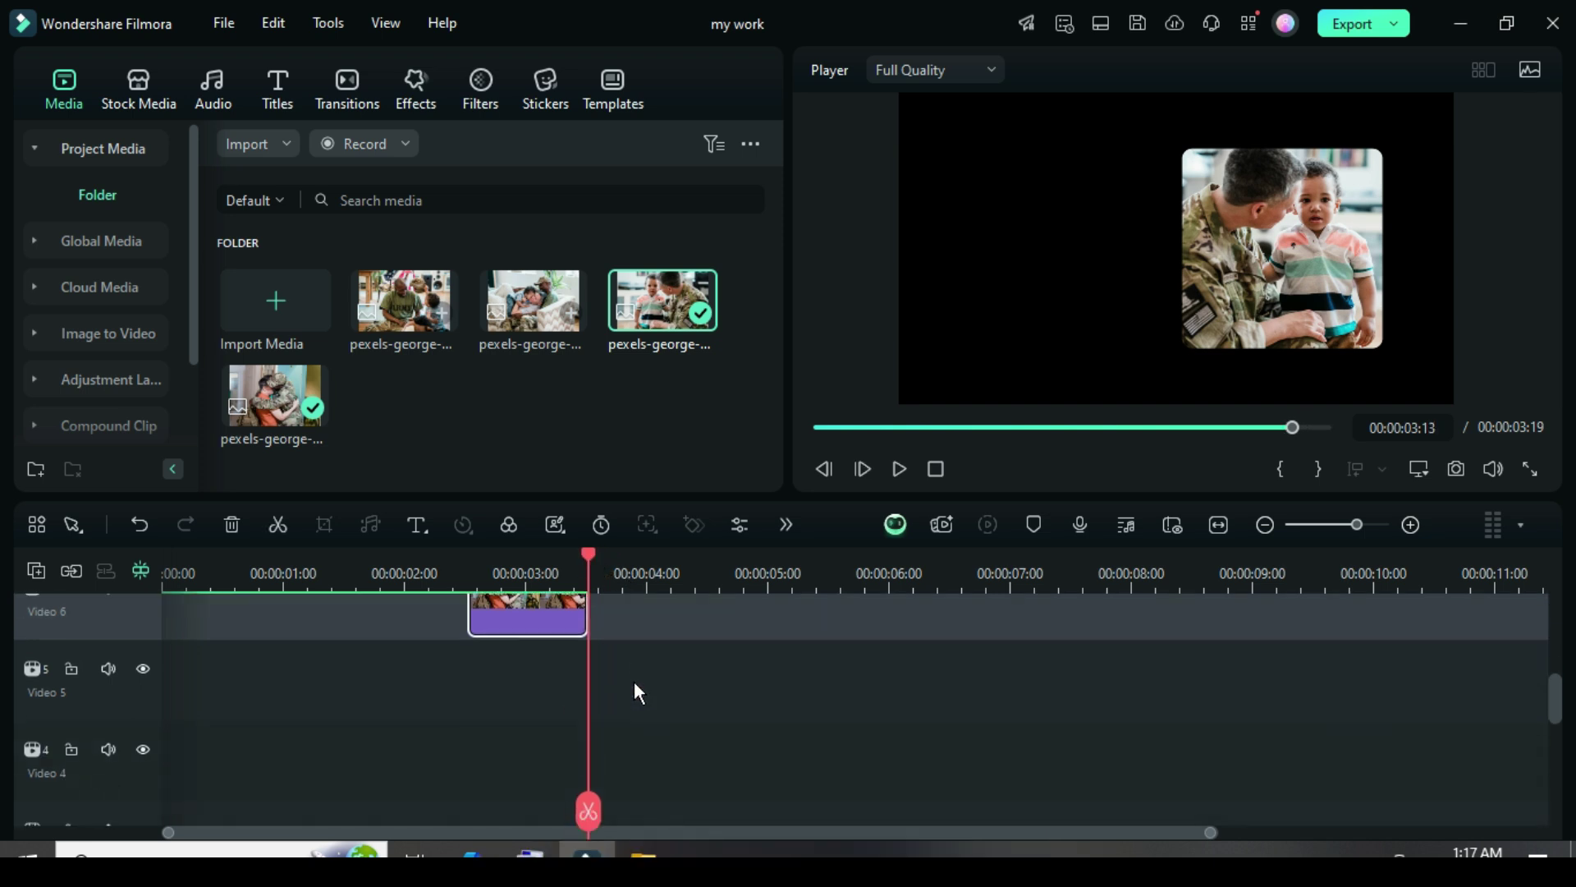
pyautogui.click(171, 740)
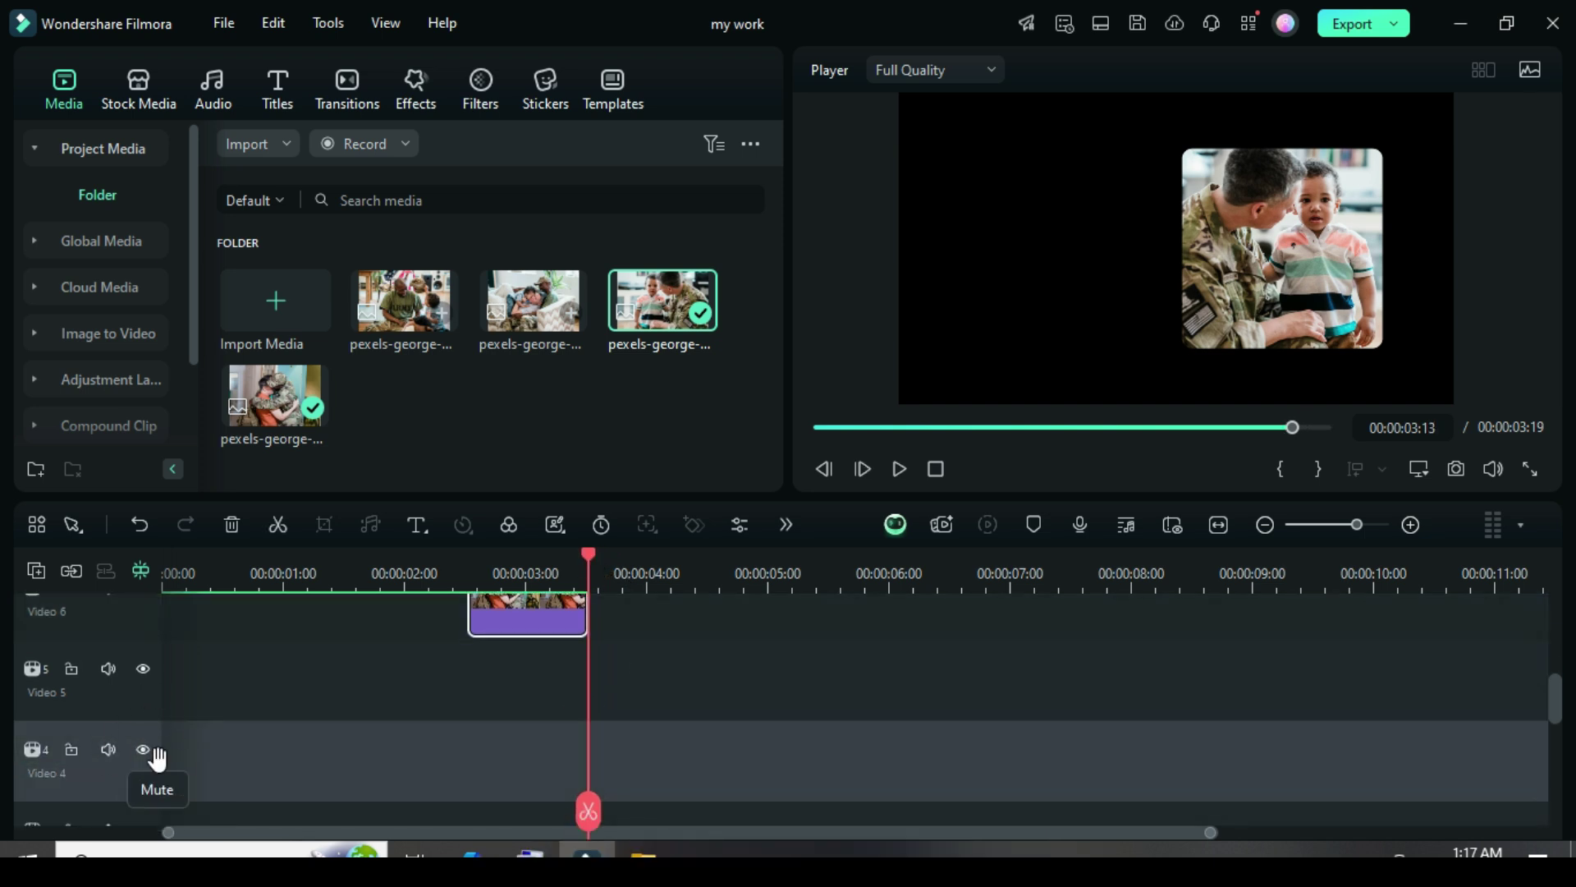
pyautogui.rightClick(609, 751)
pyautogui.click(666, 79)
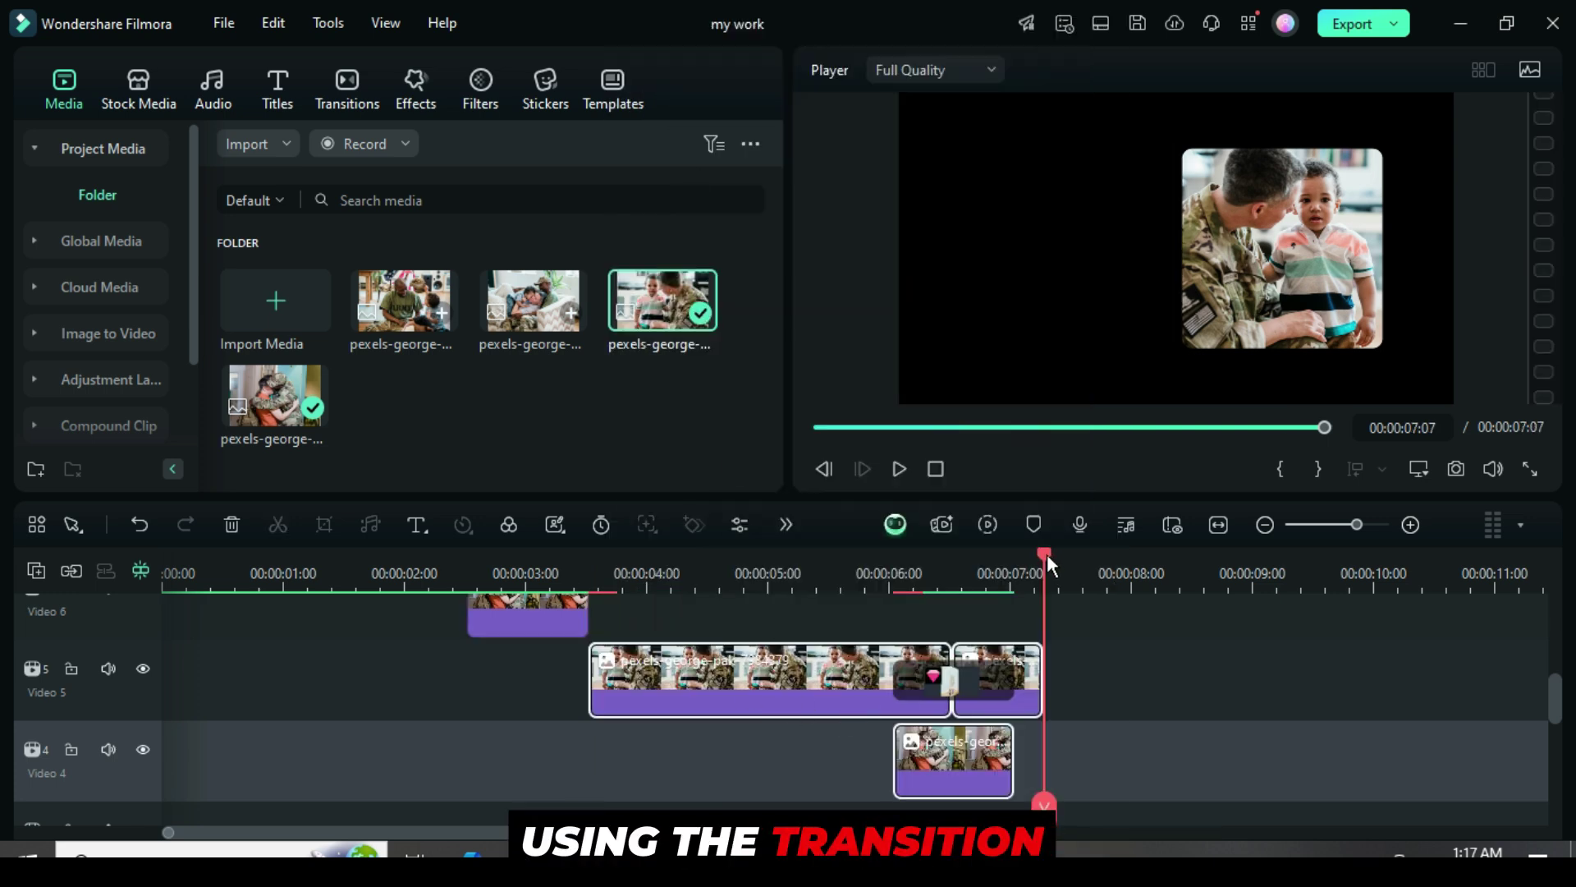
# Slide the pasted clips left so the Video 4 clip starts at 00:00:03:13.
pyautogui.moveTo(1049, 555); pyautogui.dragTo(758, 566)
pyautogui.scroll(3, 750, 667)
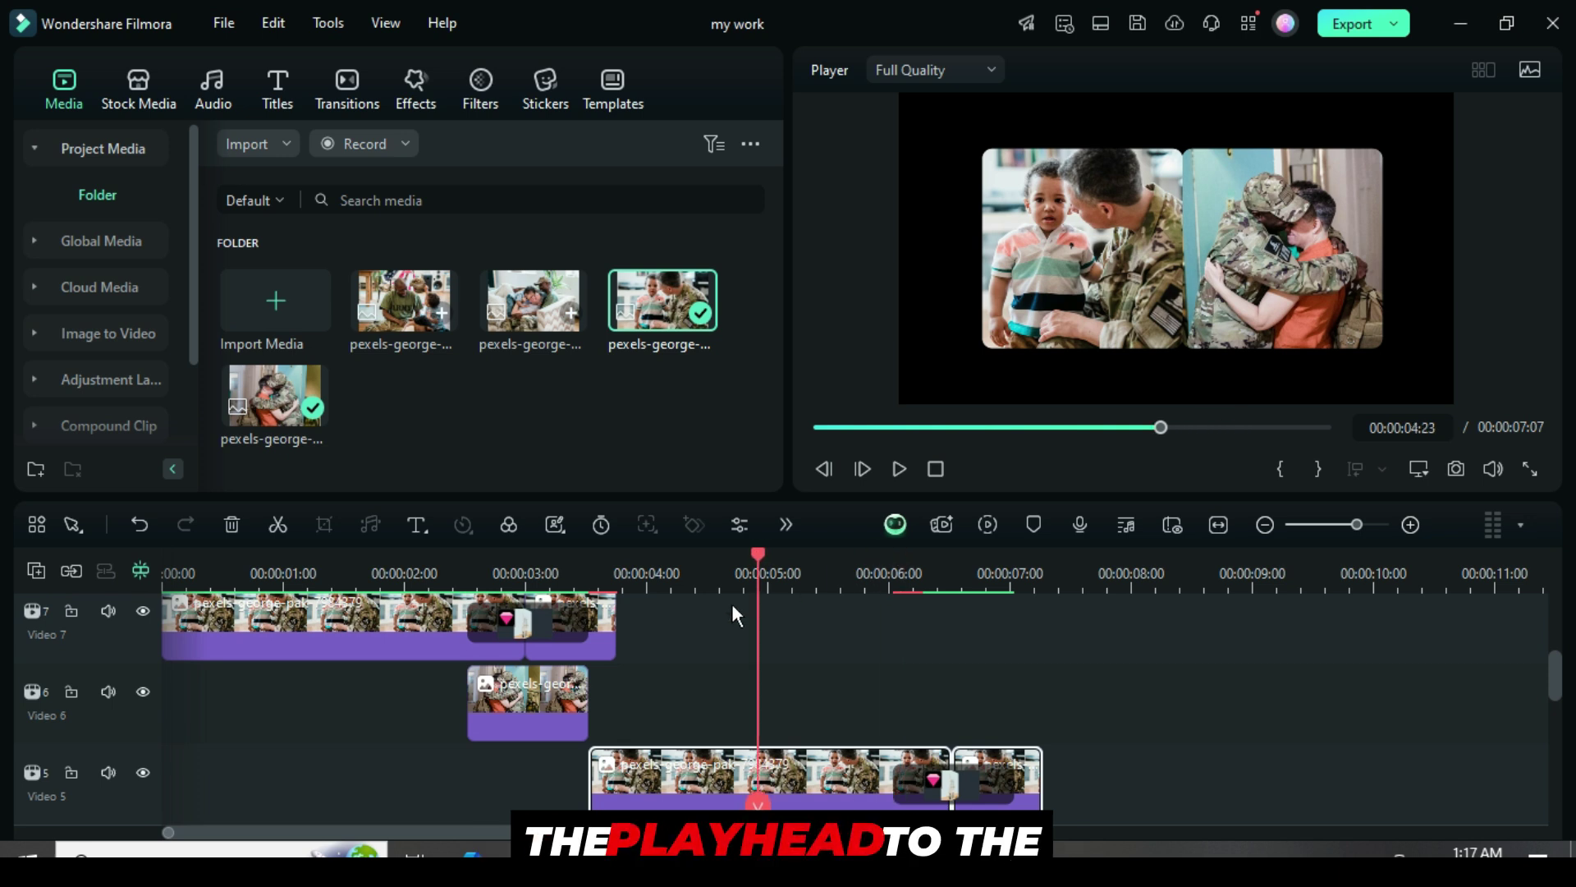
pyautogui.click(587, 613)
pyautogui.scroll(2, 582, 609)
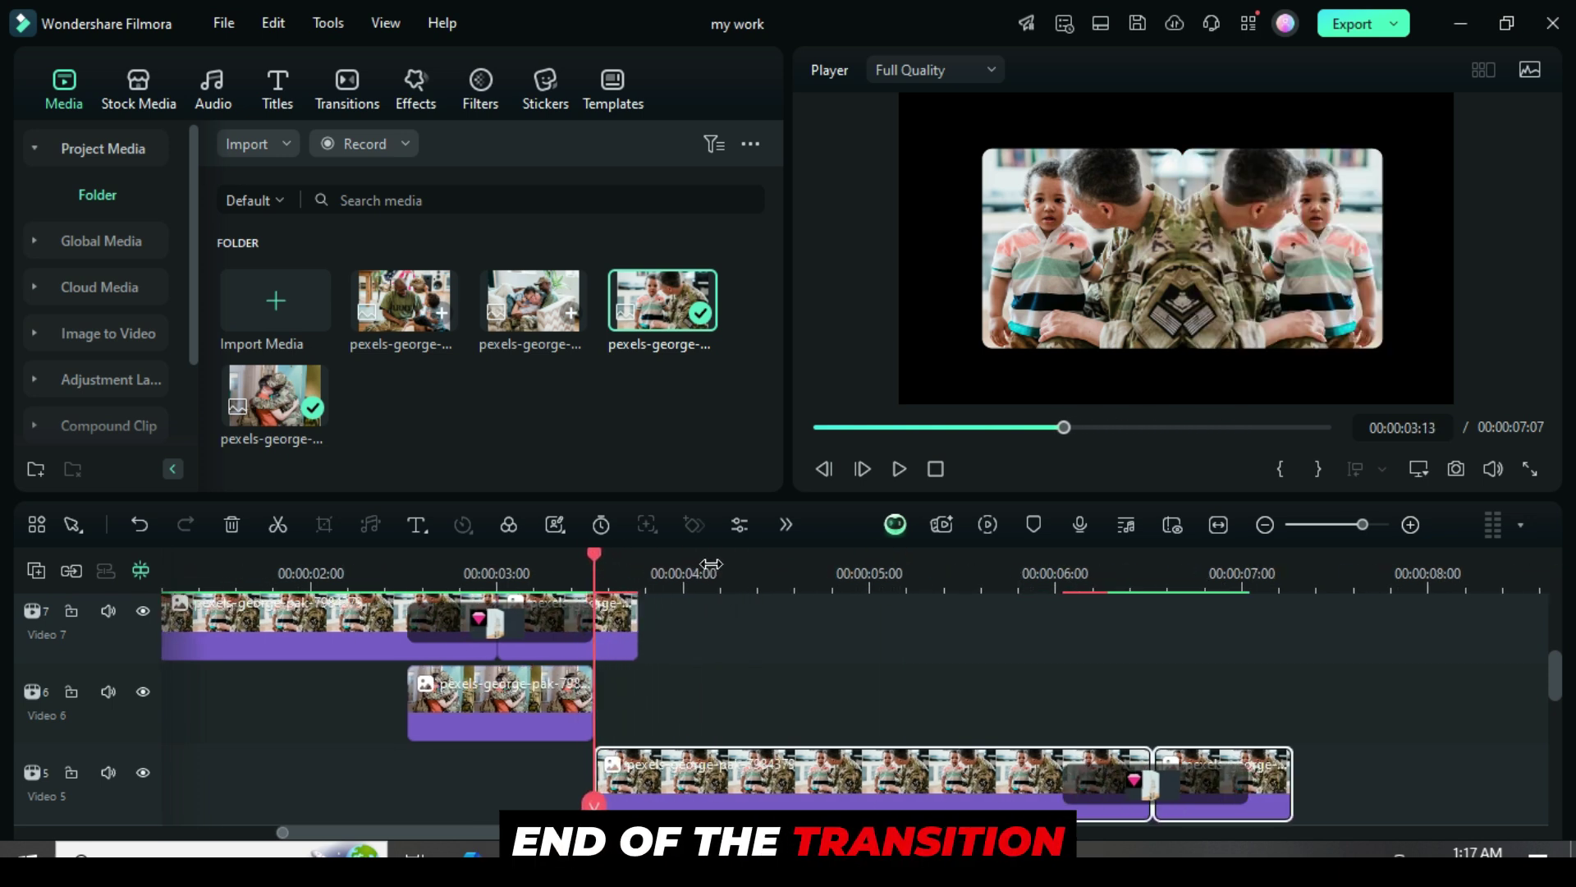
pyautogui.scroll(-3, 784, 567)
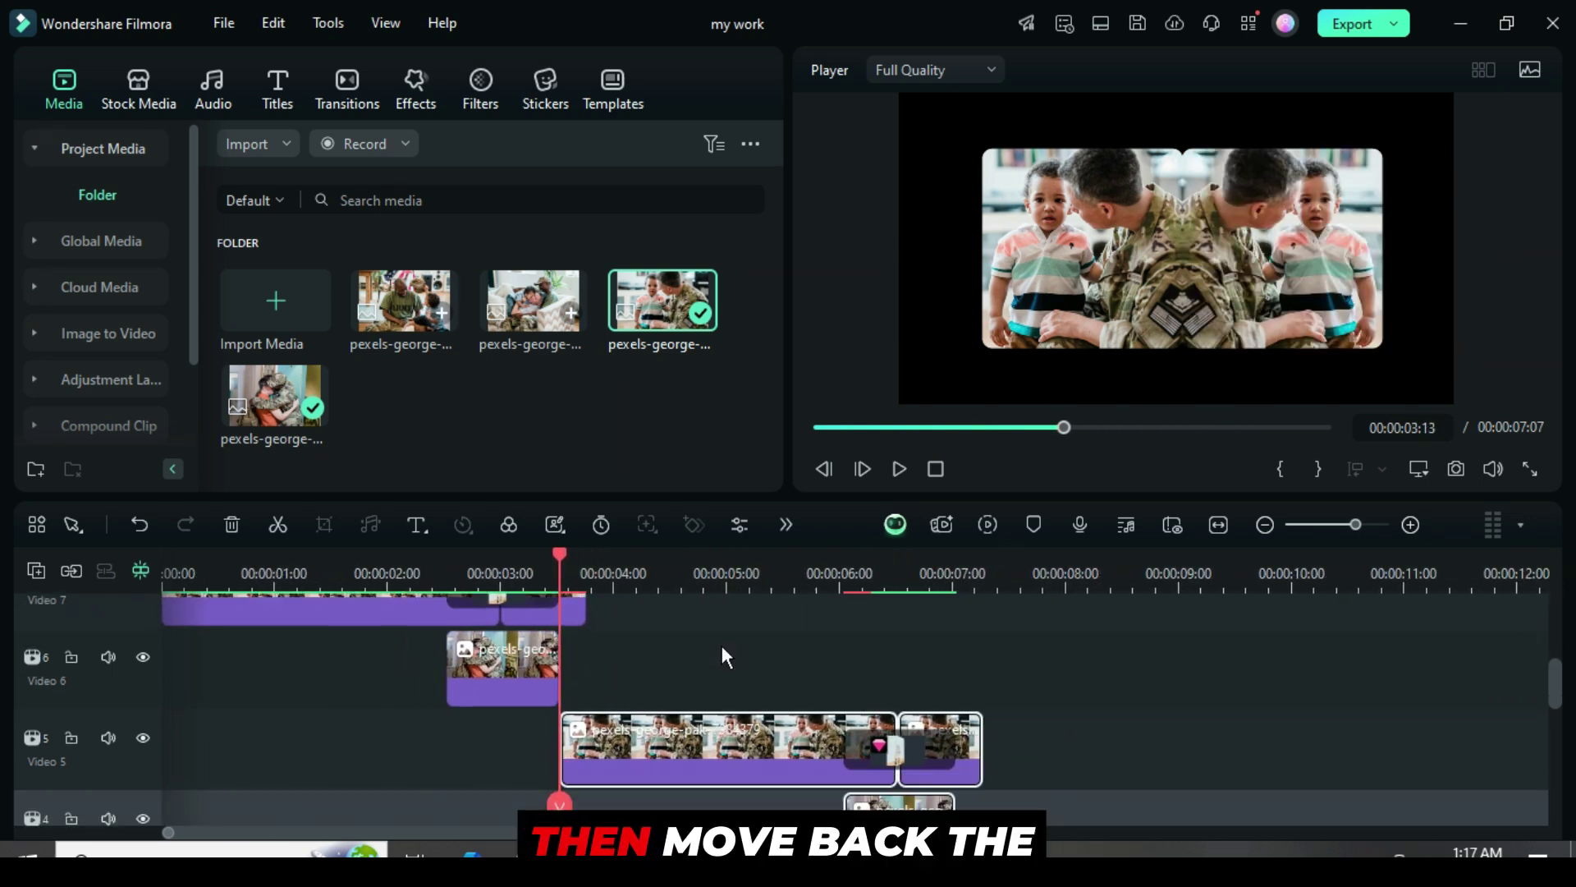
pyautogui.scroll(-2, 723, 647)
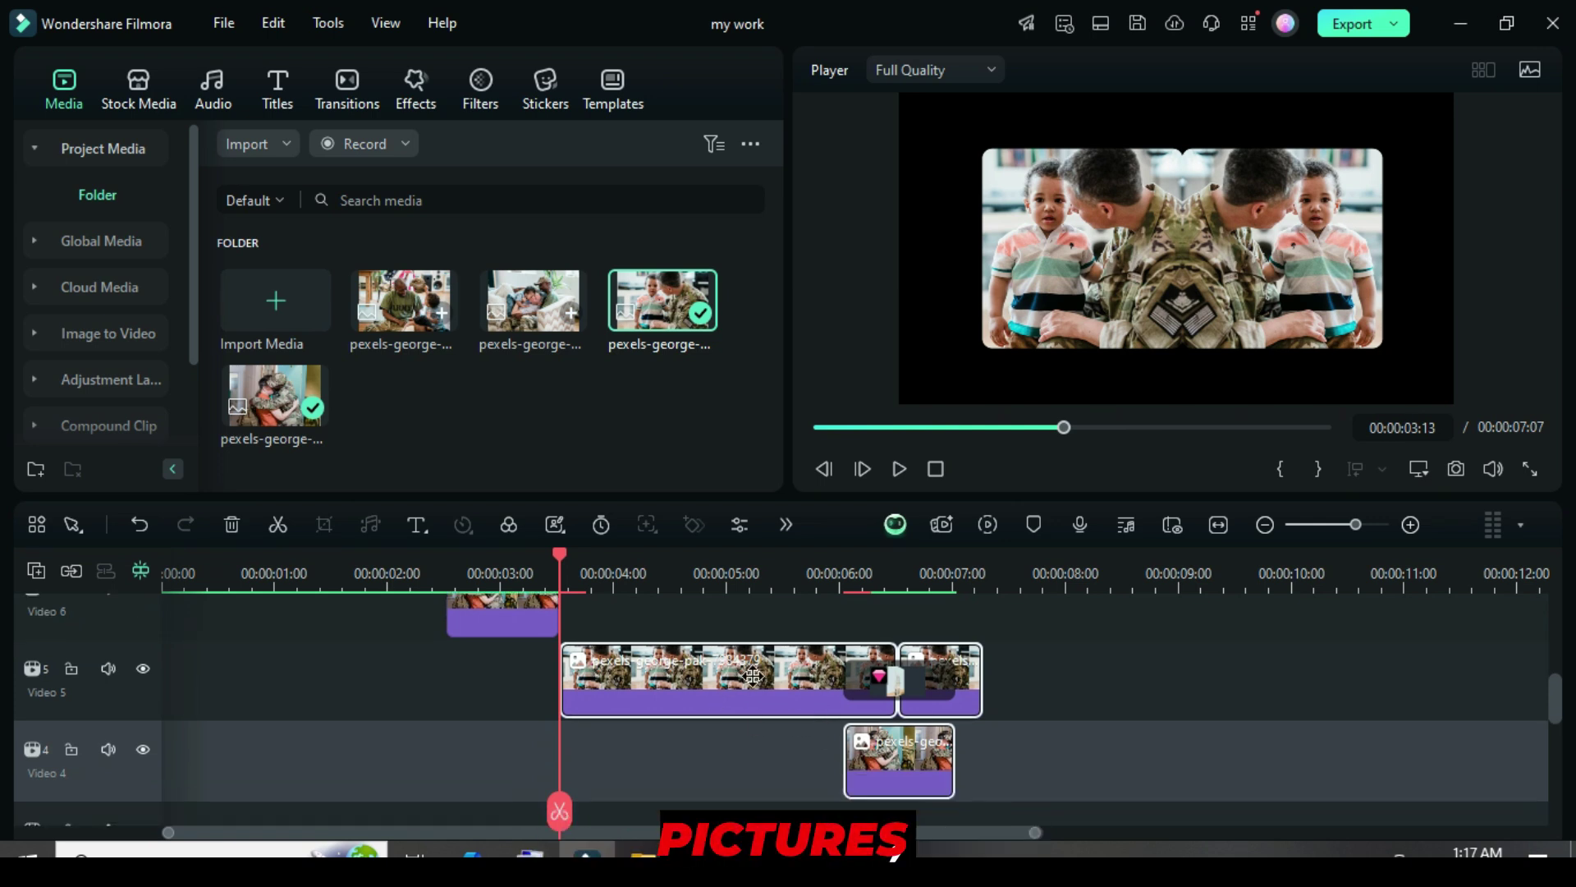
pyautogui.moveTo(752, 675); pyautogui.dragTo(467, 688)
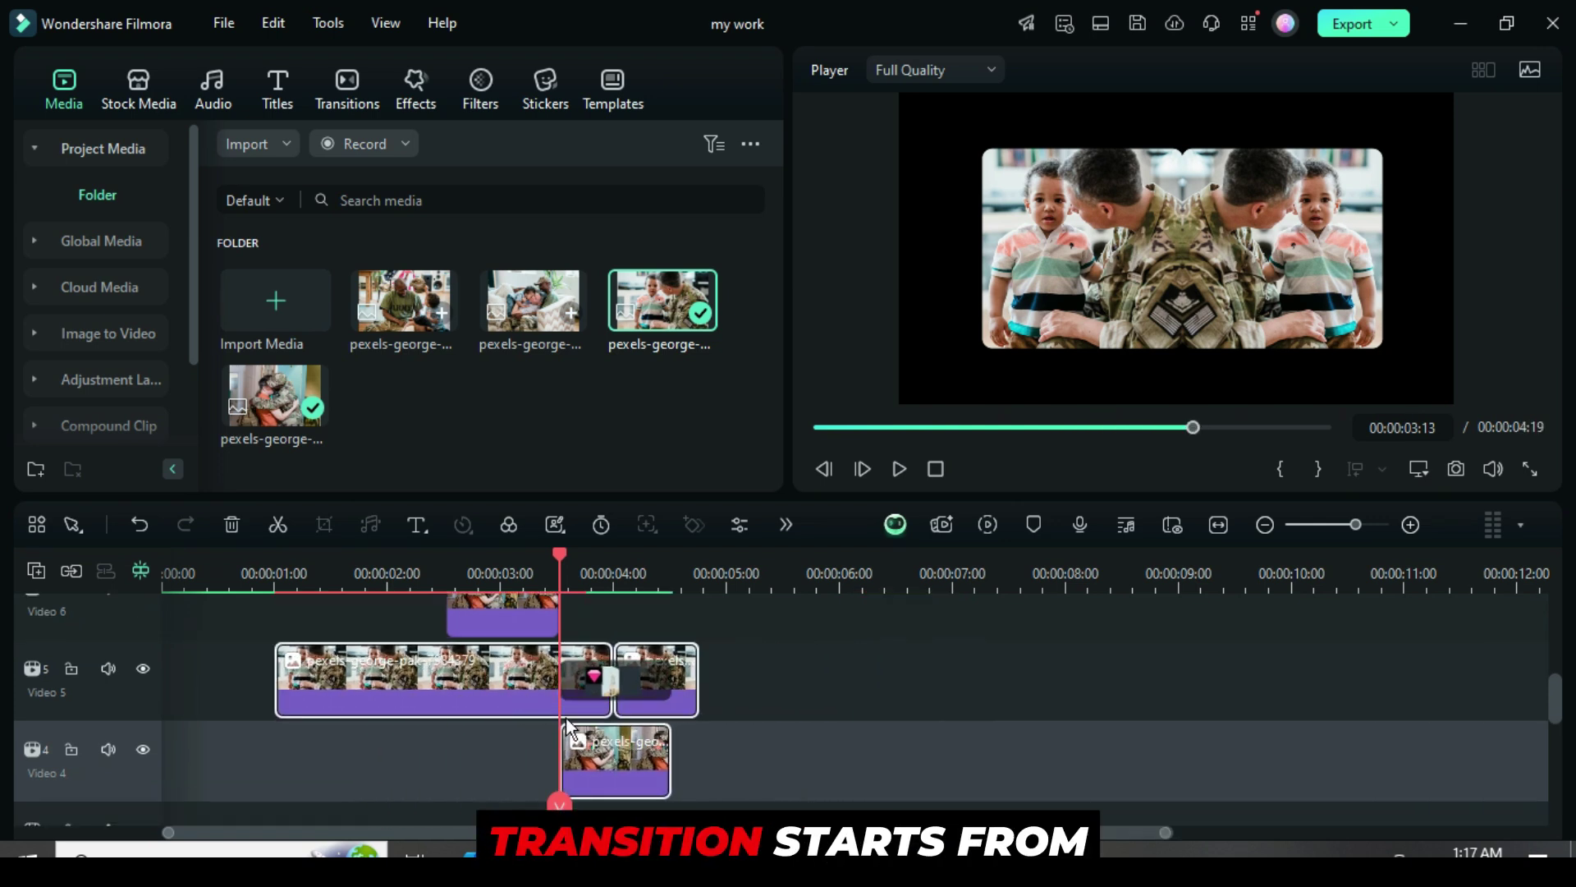
pyautogui.scroll(2, 584, 696)
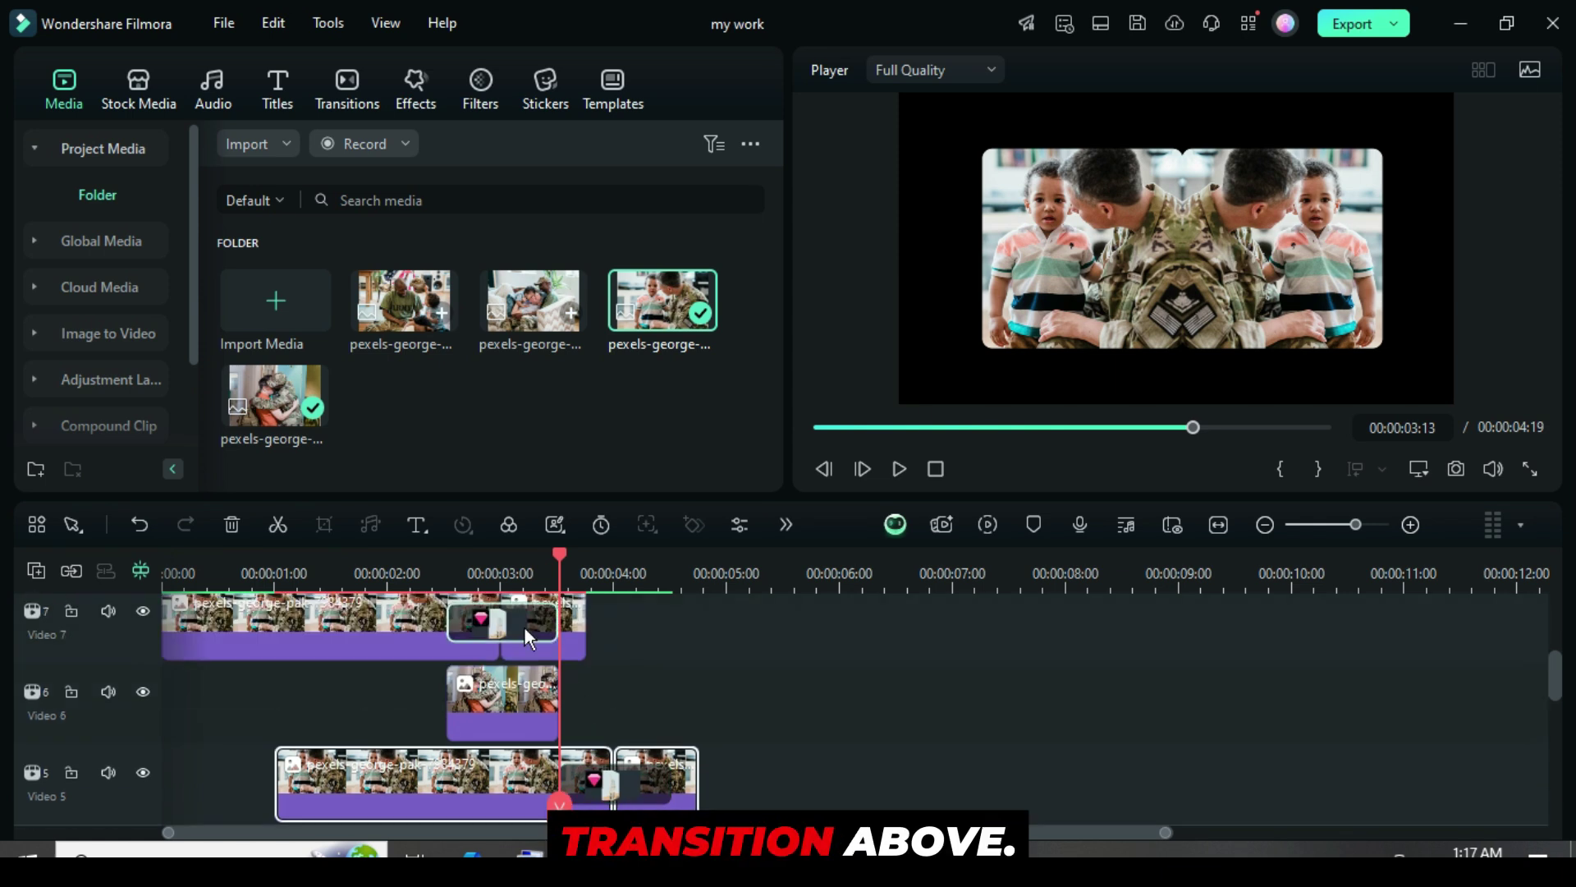
pyautogui.scroll(-1, 647, 668)
pyautogui.scroll(-1, 648, 668)
# Replace both Video 5 clips with the sofa photo pexels-george-pak-7984289.
pyautogui.click(511, 695)
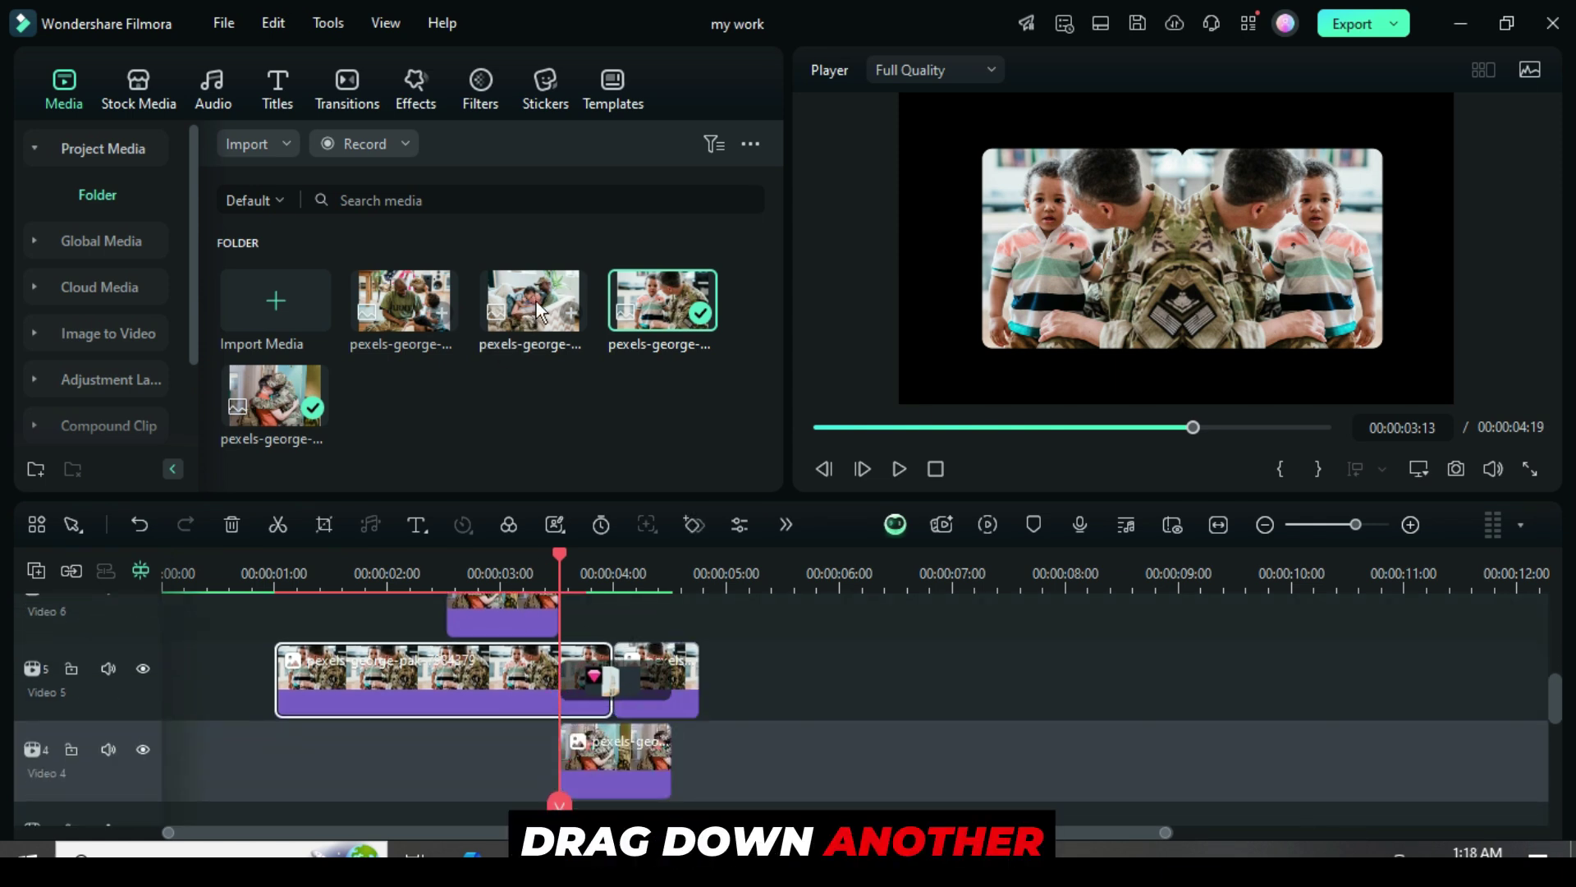
pyautogui.moveTo(535, 302); pyautogui.dragTo(466, 701)
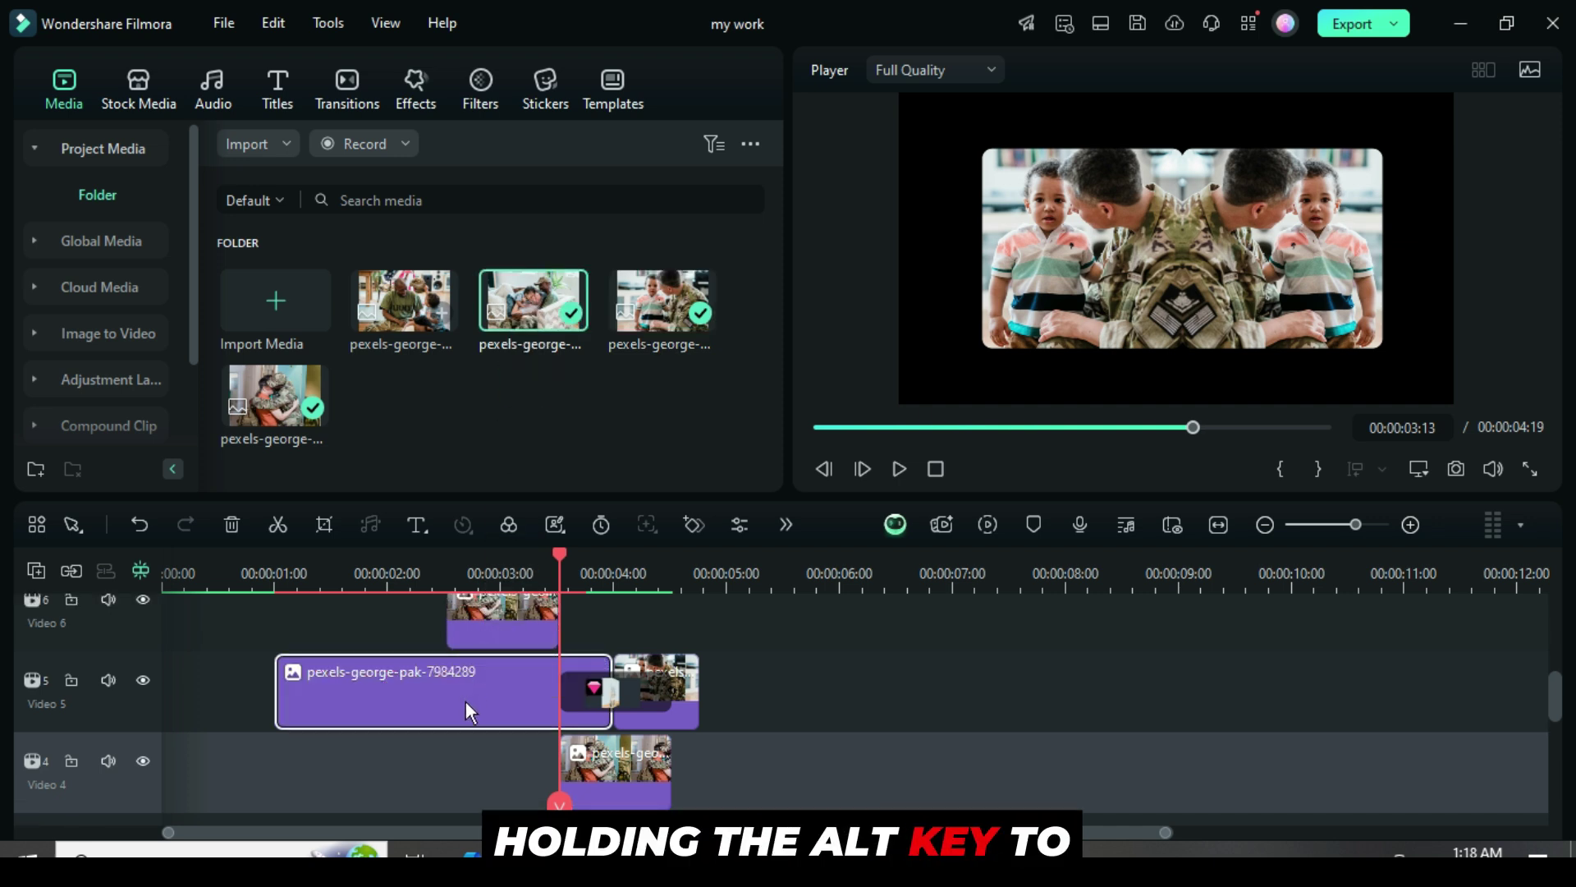
pyautogui.click(669, 660)
pyautogui.moveTo(534, 304); pyautogui.dragTo(552, 393)
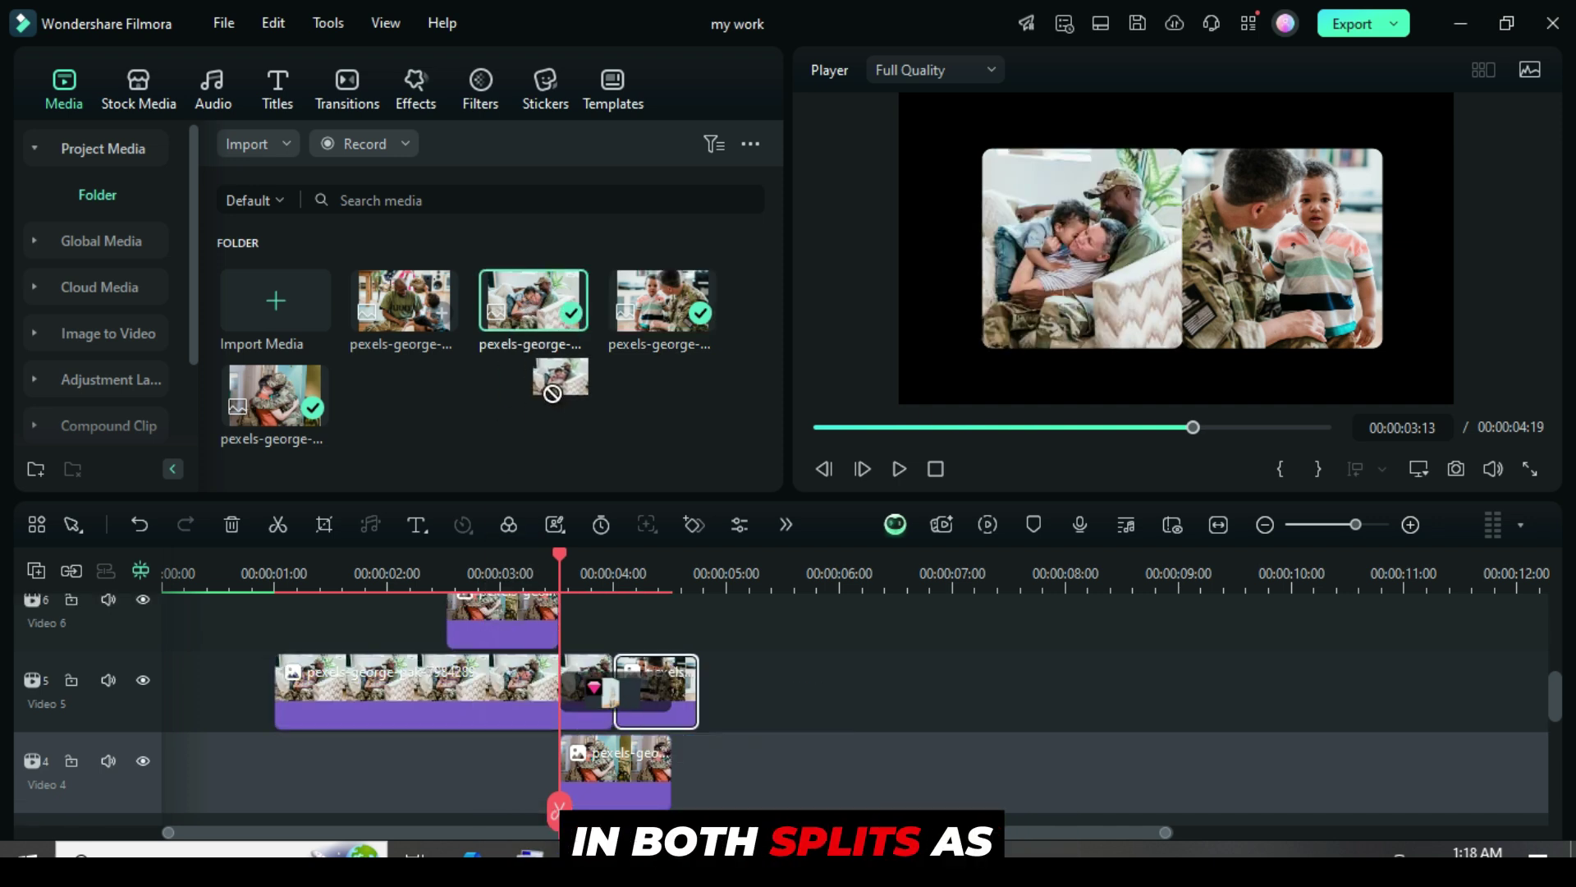
pyautogui.moveTo(628, 694); pyautogui.dragTo(630, 694)
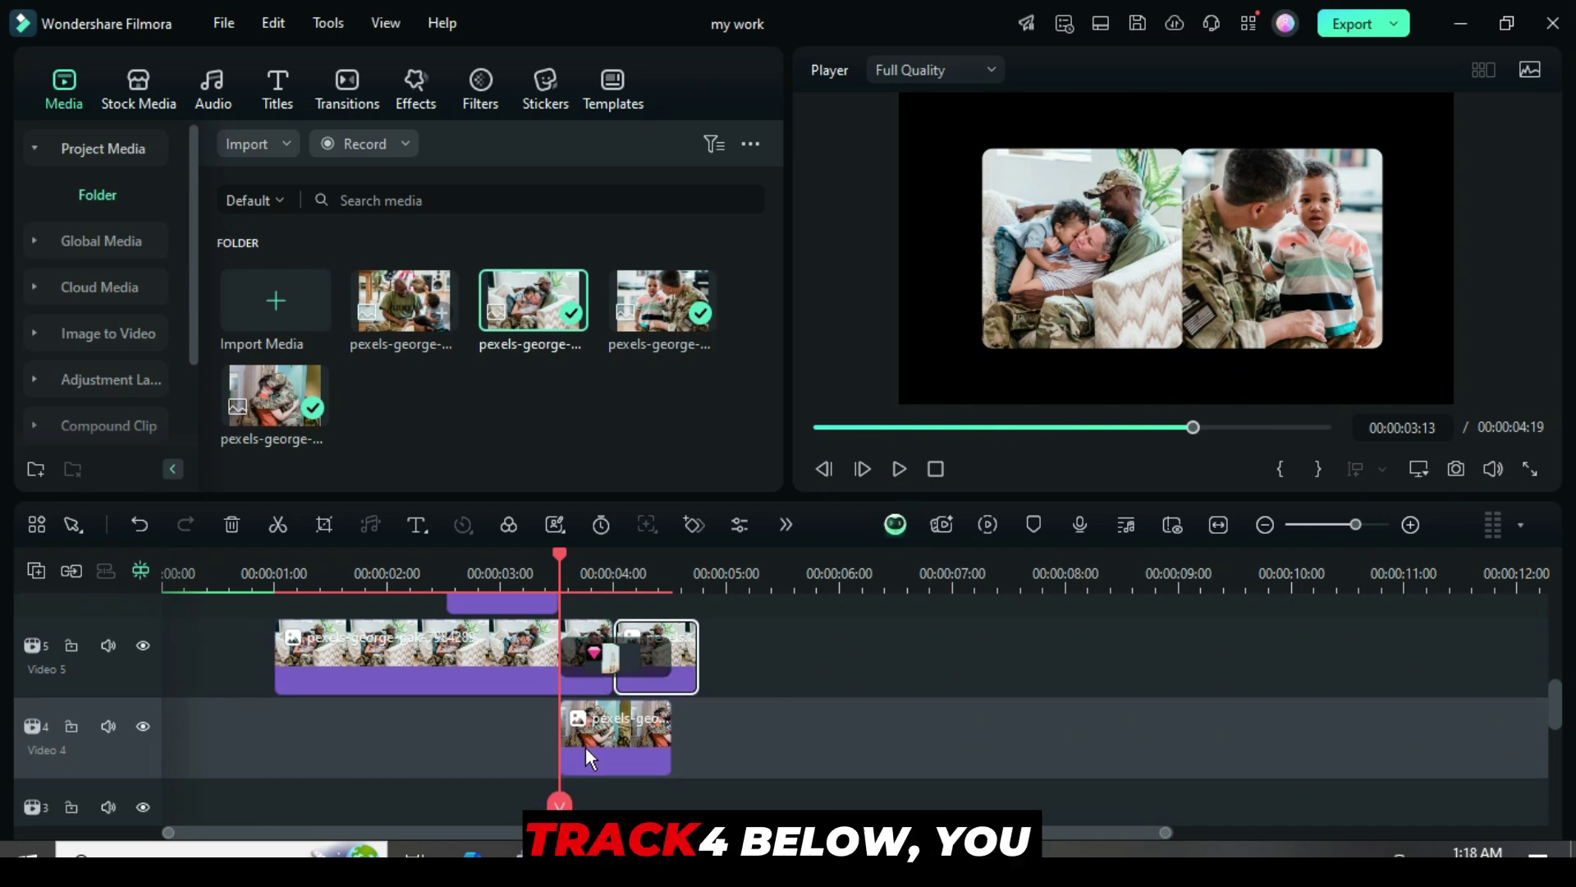
# Select the Video 4 clip and return the playhead to the start.
pyautogui.scroll(-1, 584, 747)
pyautogui.scroll(3, 614, 722)
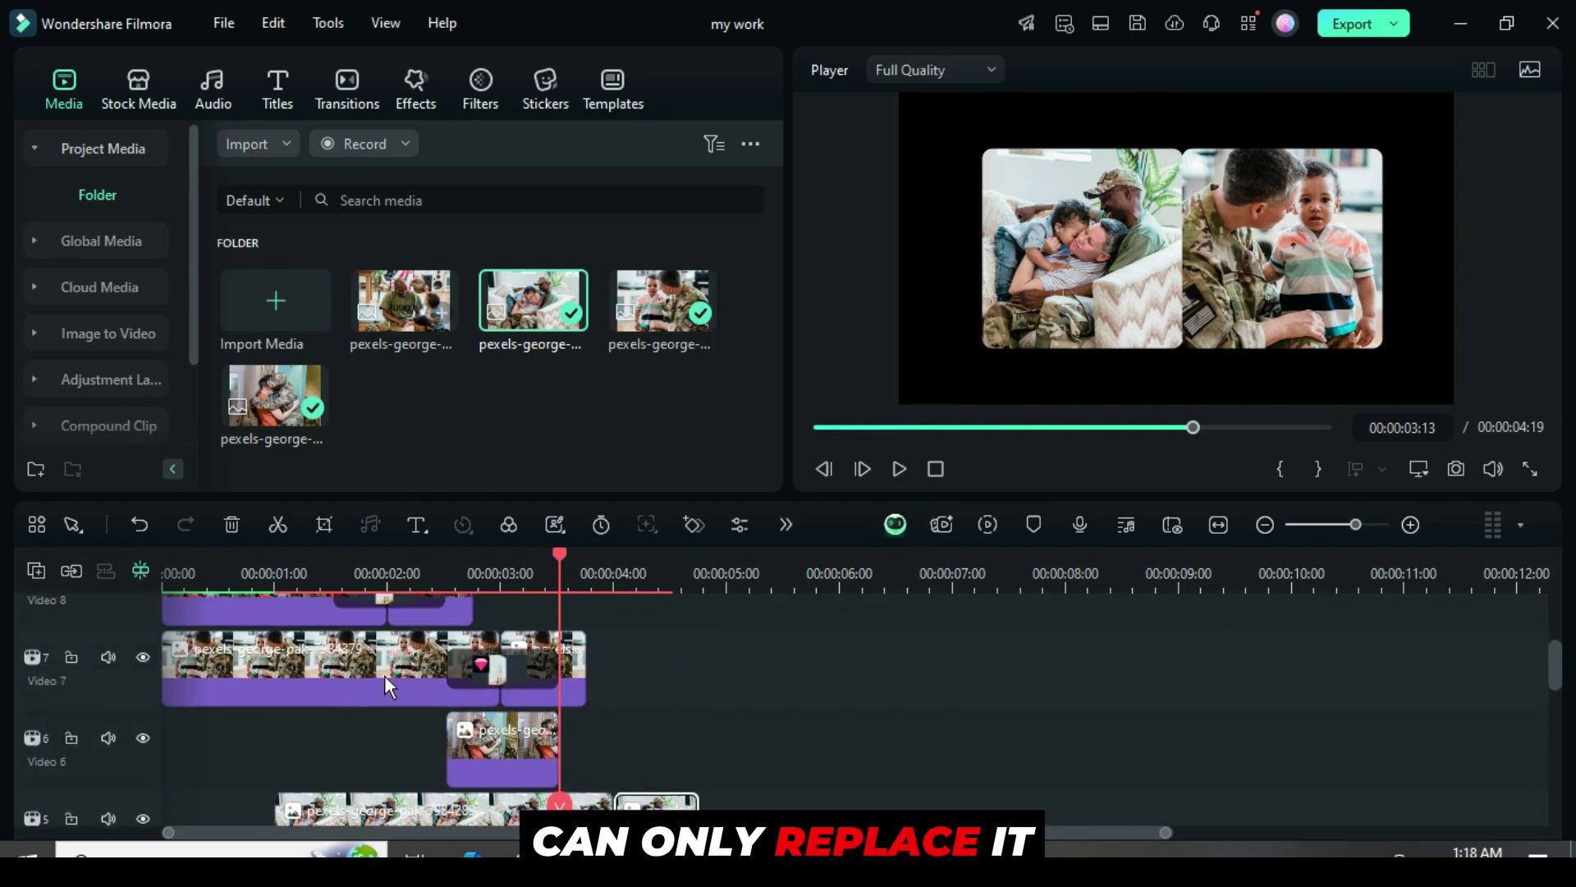
pyautogui.scroll(-3, 711, 671)
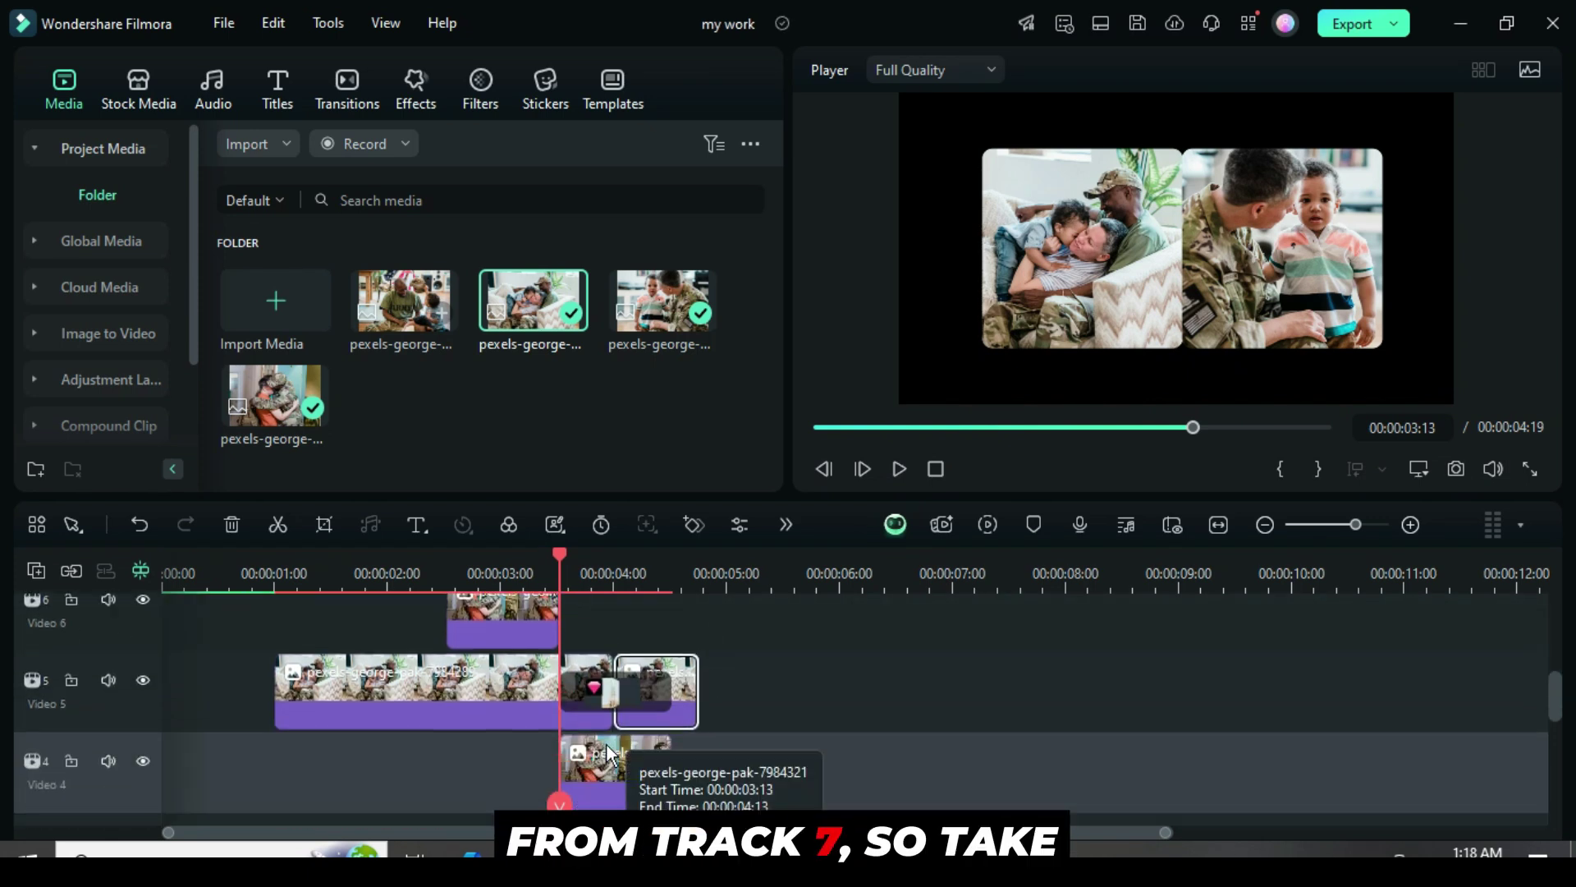
pyautogui.scroll(2, 647, 787)
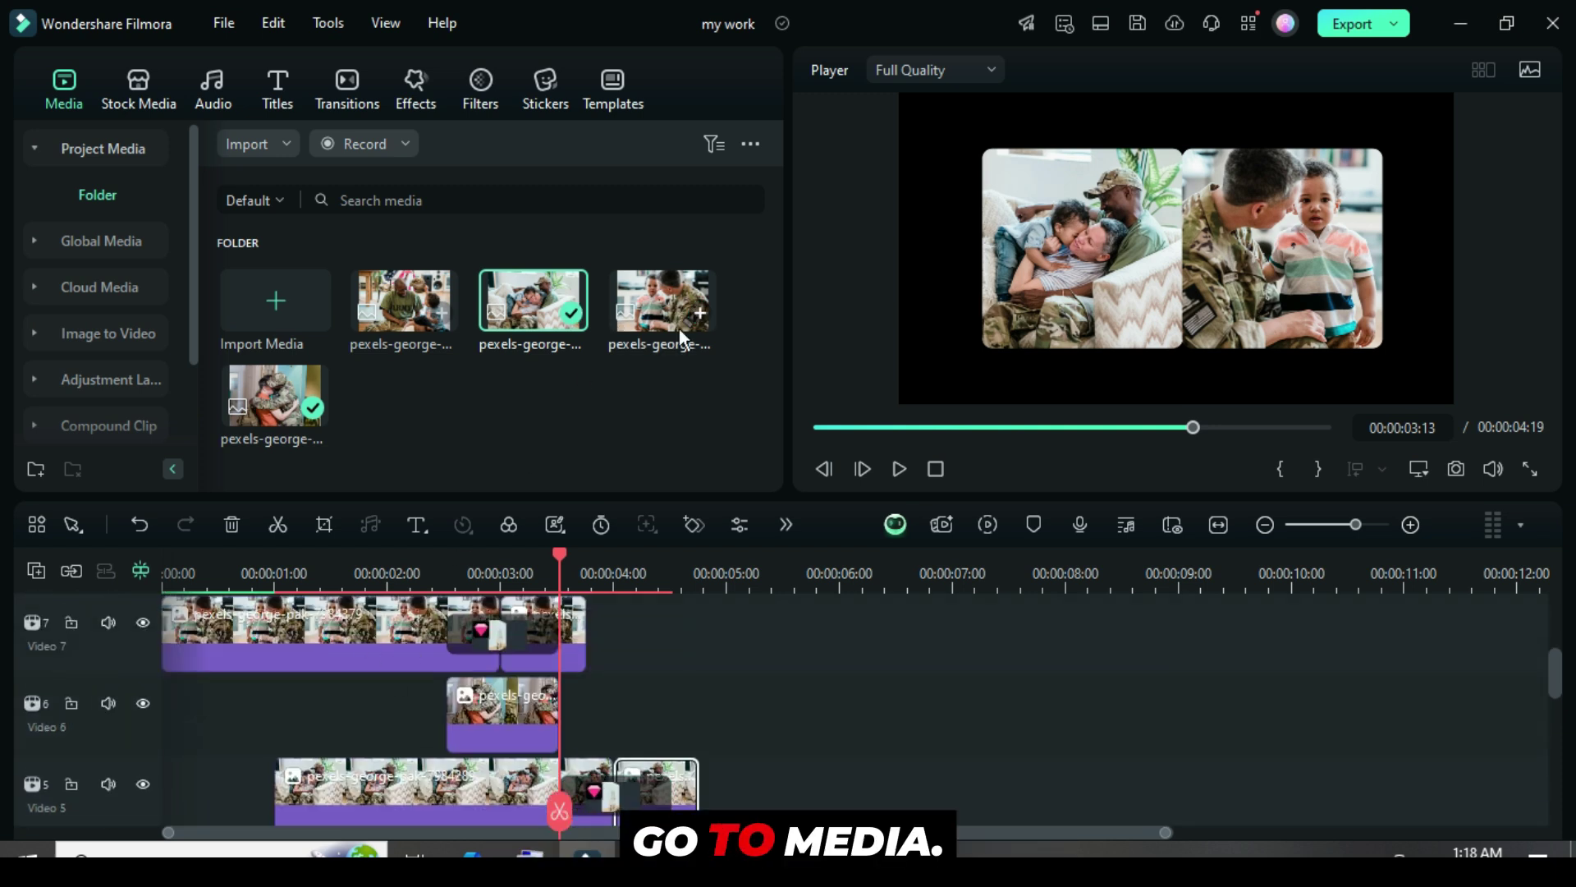
pyautogui.scroll(-2, 687, 630)
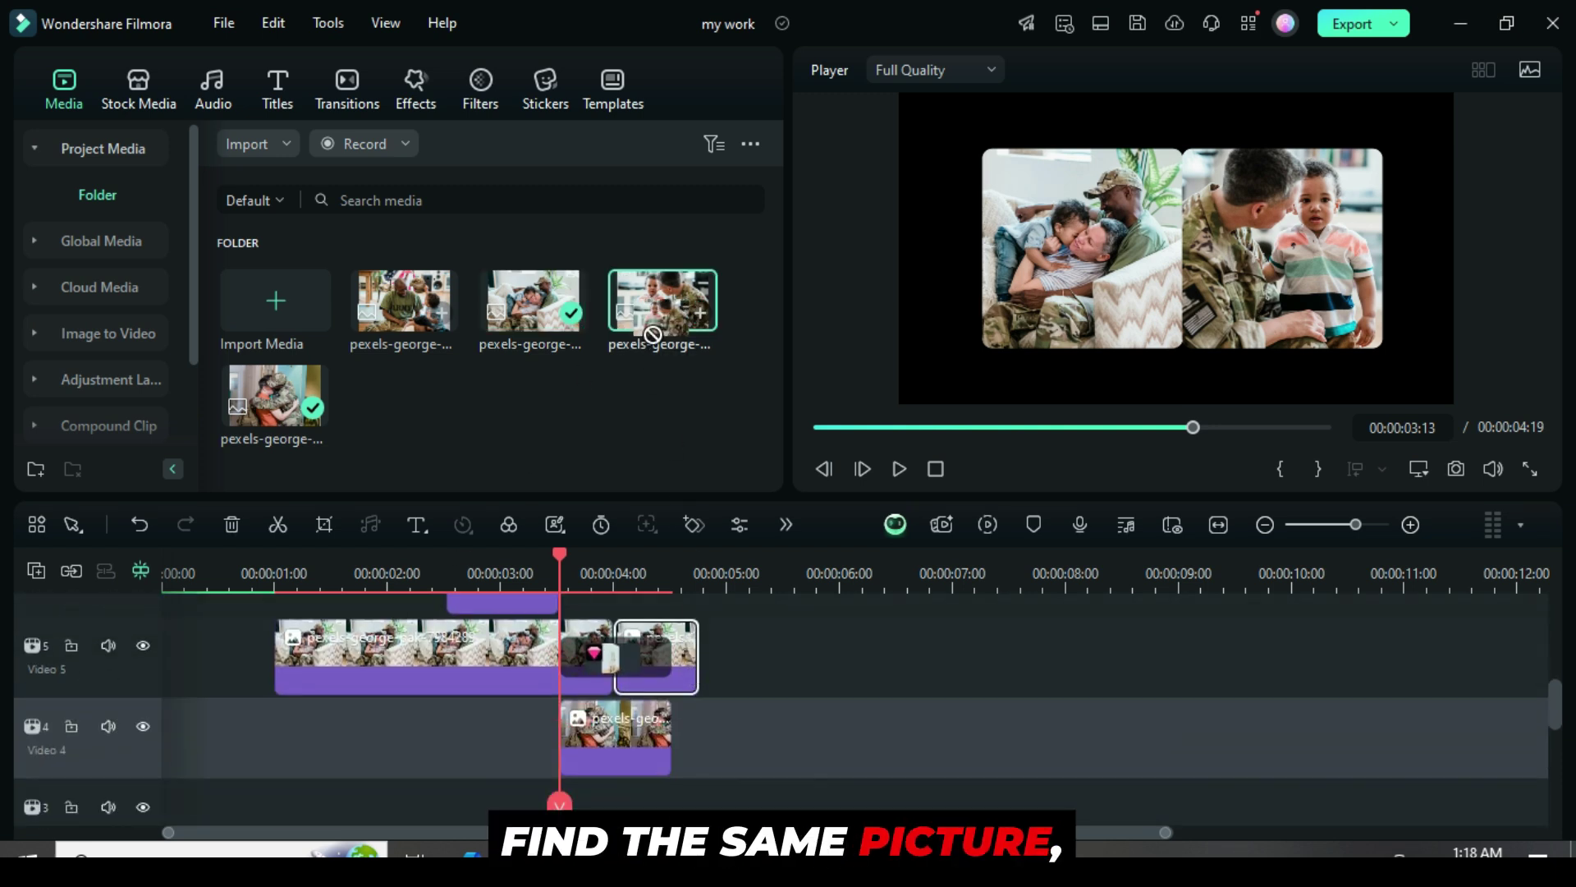
pyautogui.click(590, 717)
pyautogui.scroll(3, 613, 740)
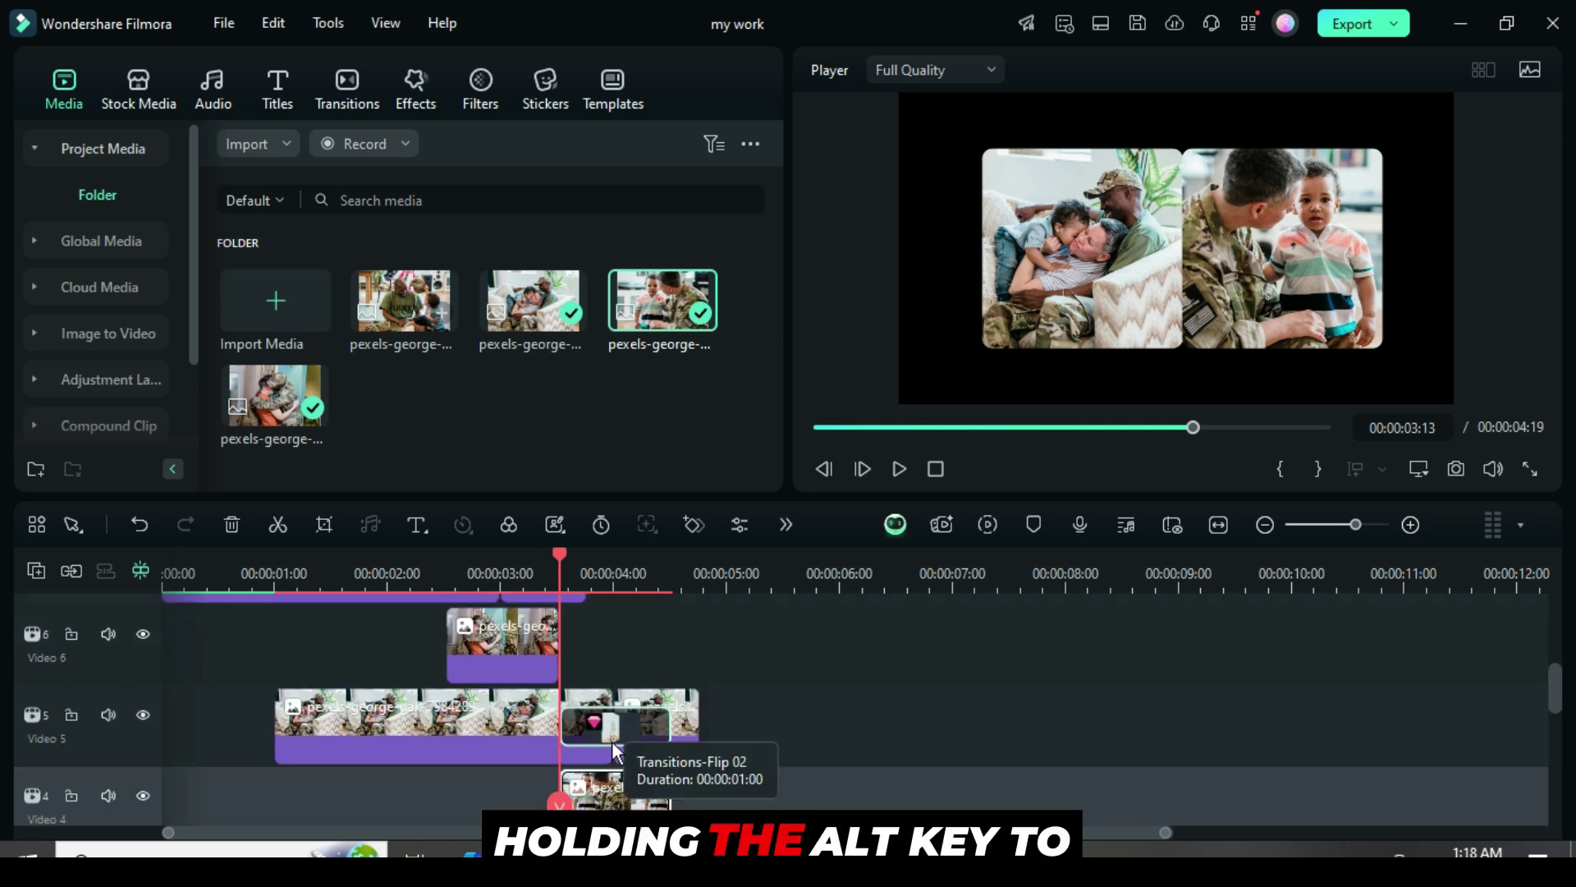
pyautogui.scroll(-2, 612, 741)
pyautogui.click(815, 428)
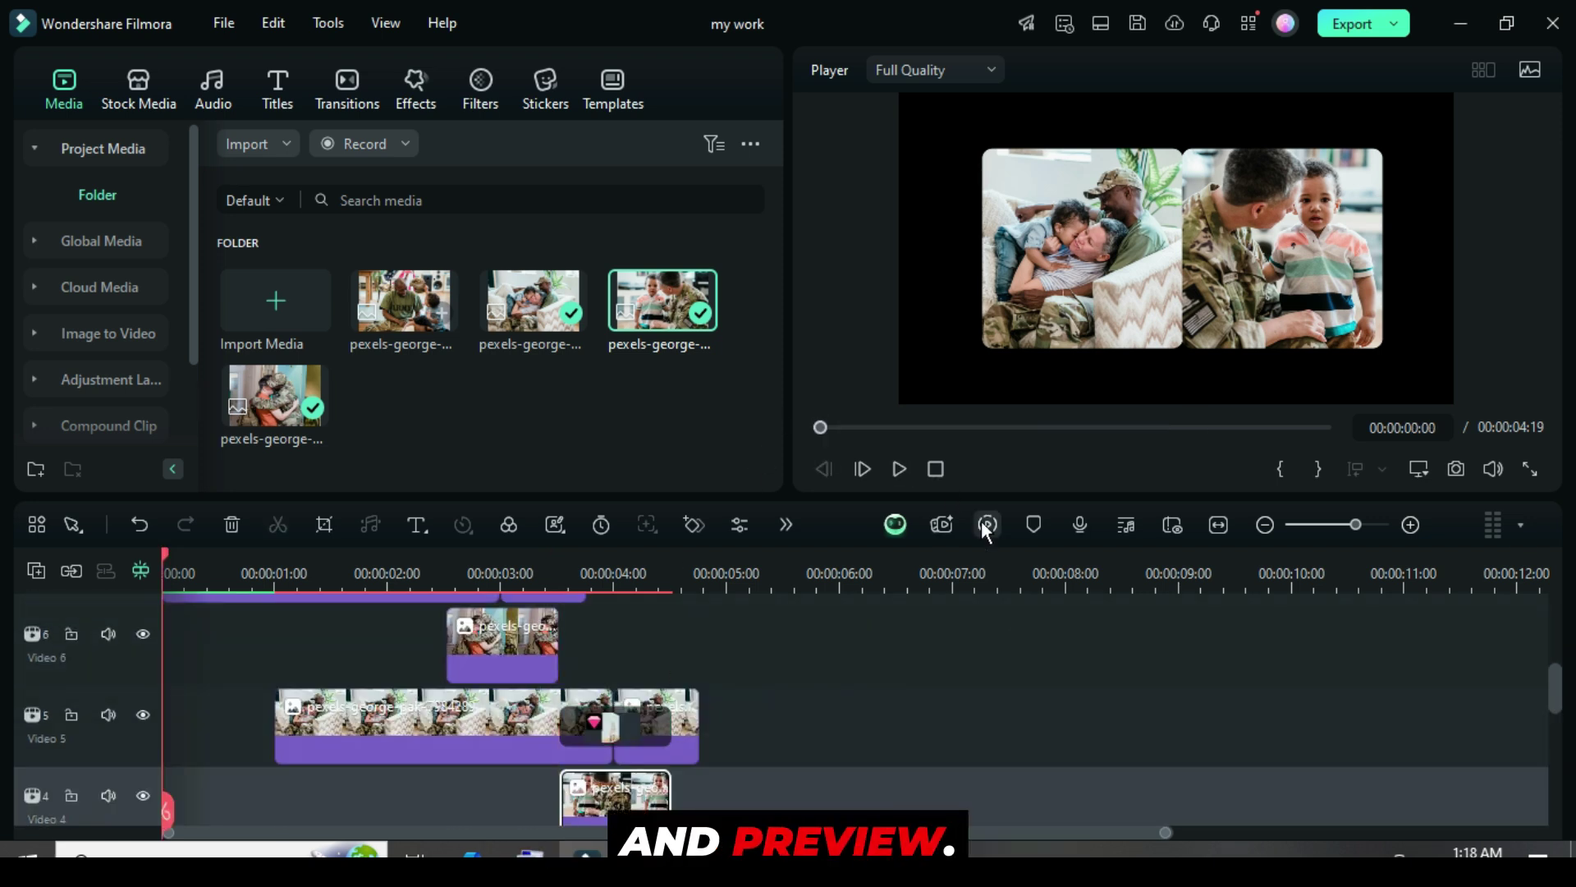
pyautogui.click(986, 524)
pyautogui.scroll(-1, 711, 692)
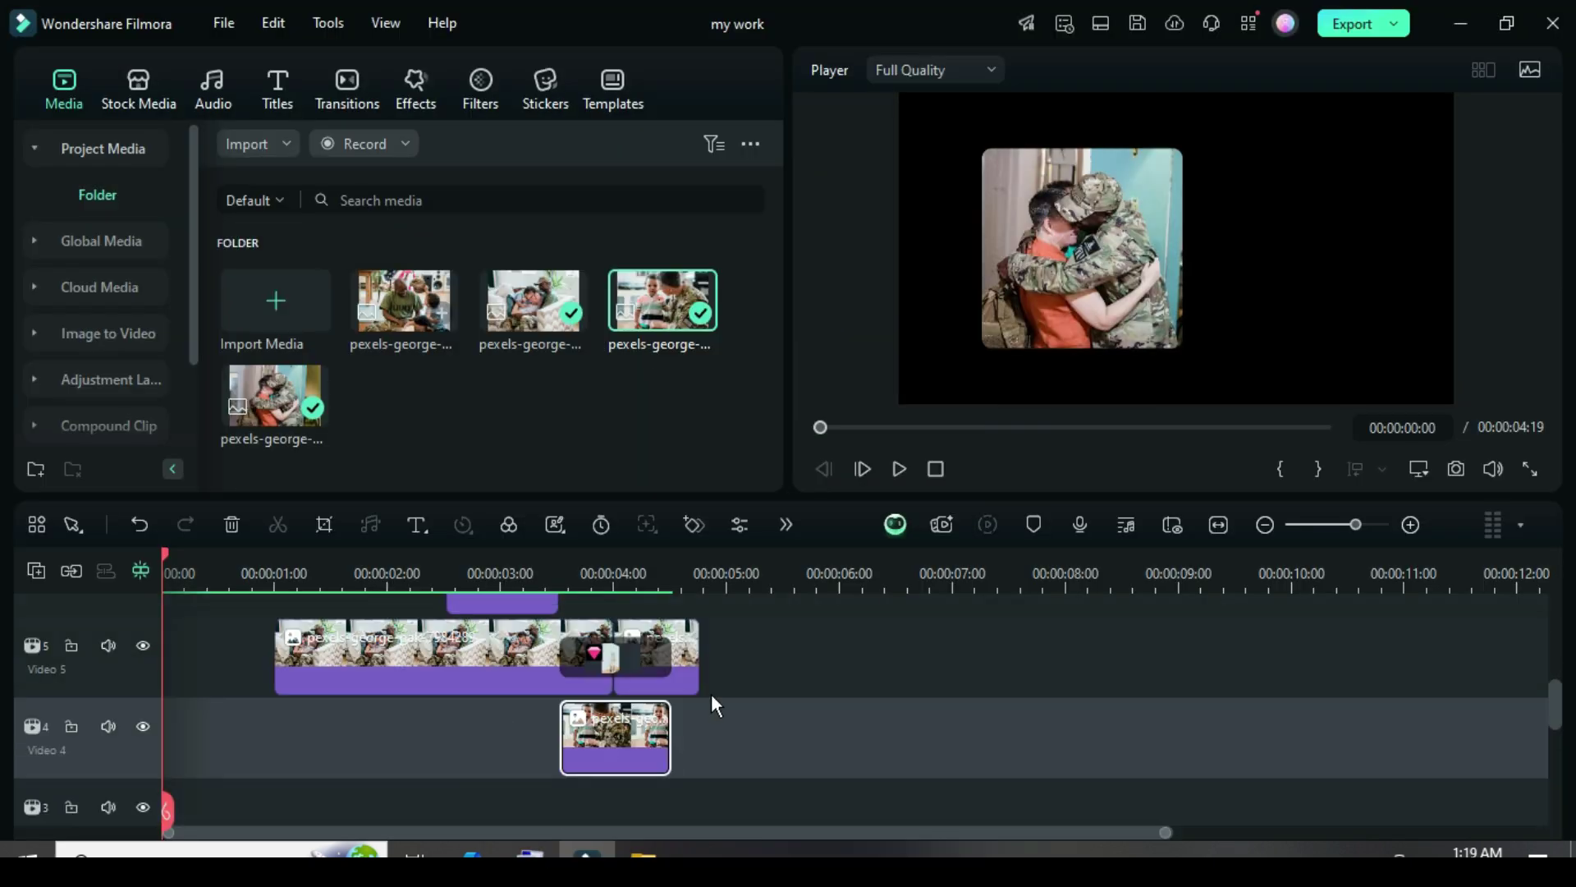
pyautogui.scroll(3, 685, 724)
pyautogui.scroll(-2, 762, 678)
pyautogui.click(898, 468)
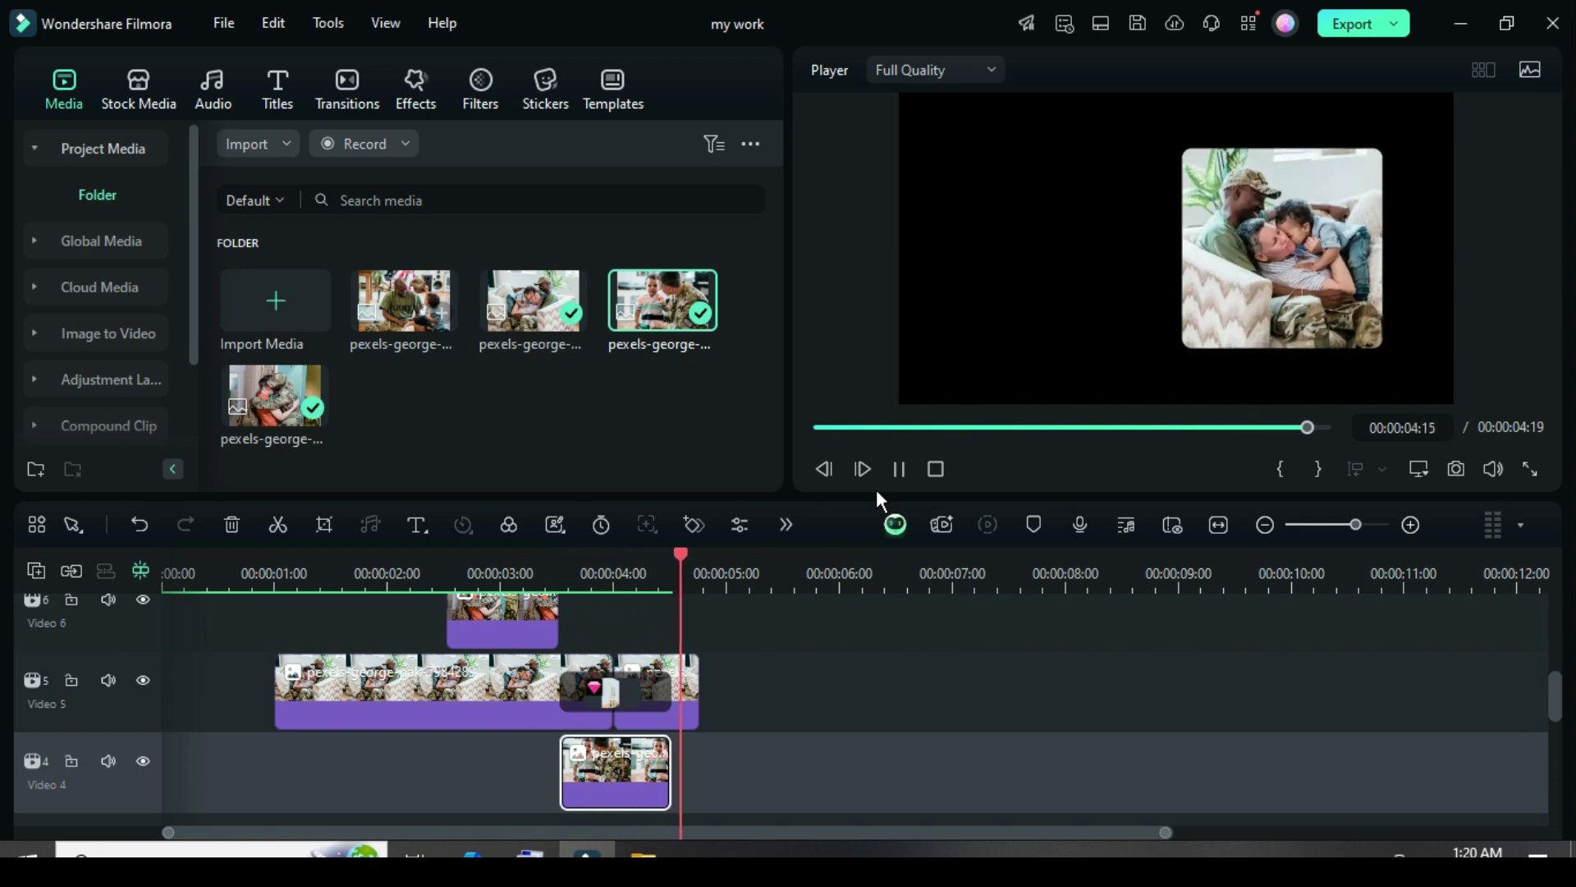
pyautogui.scroll(-2, 776, 630)
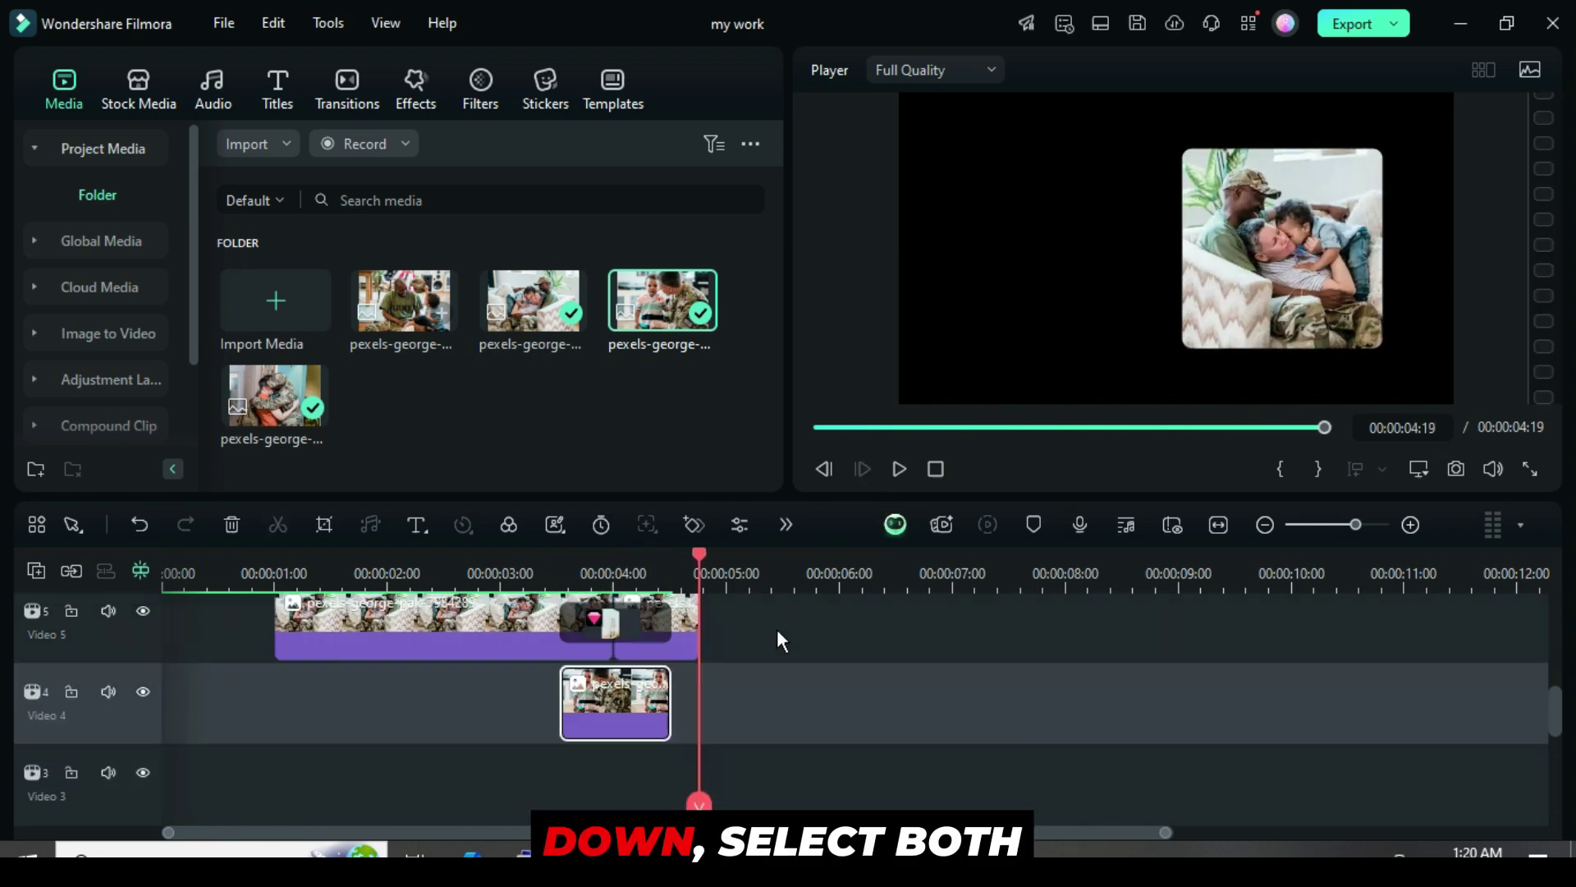
# Copy the two Video 5 clips and the Video 4 clip, then paste them onto Video 3 and Video 2.
pyautogui.moveTo(759, 705); pyautogui.dragTo(496, 629)
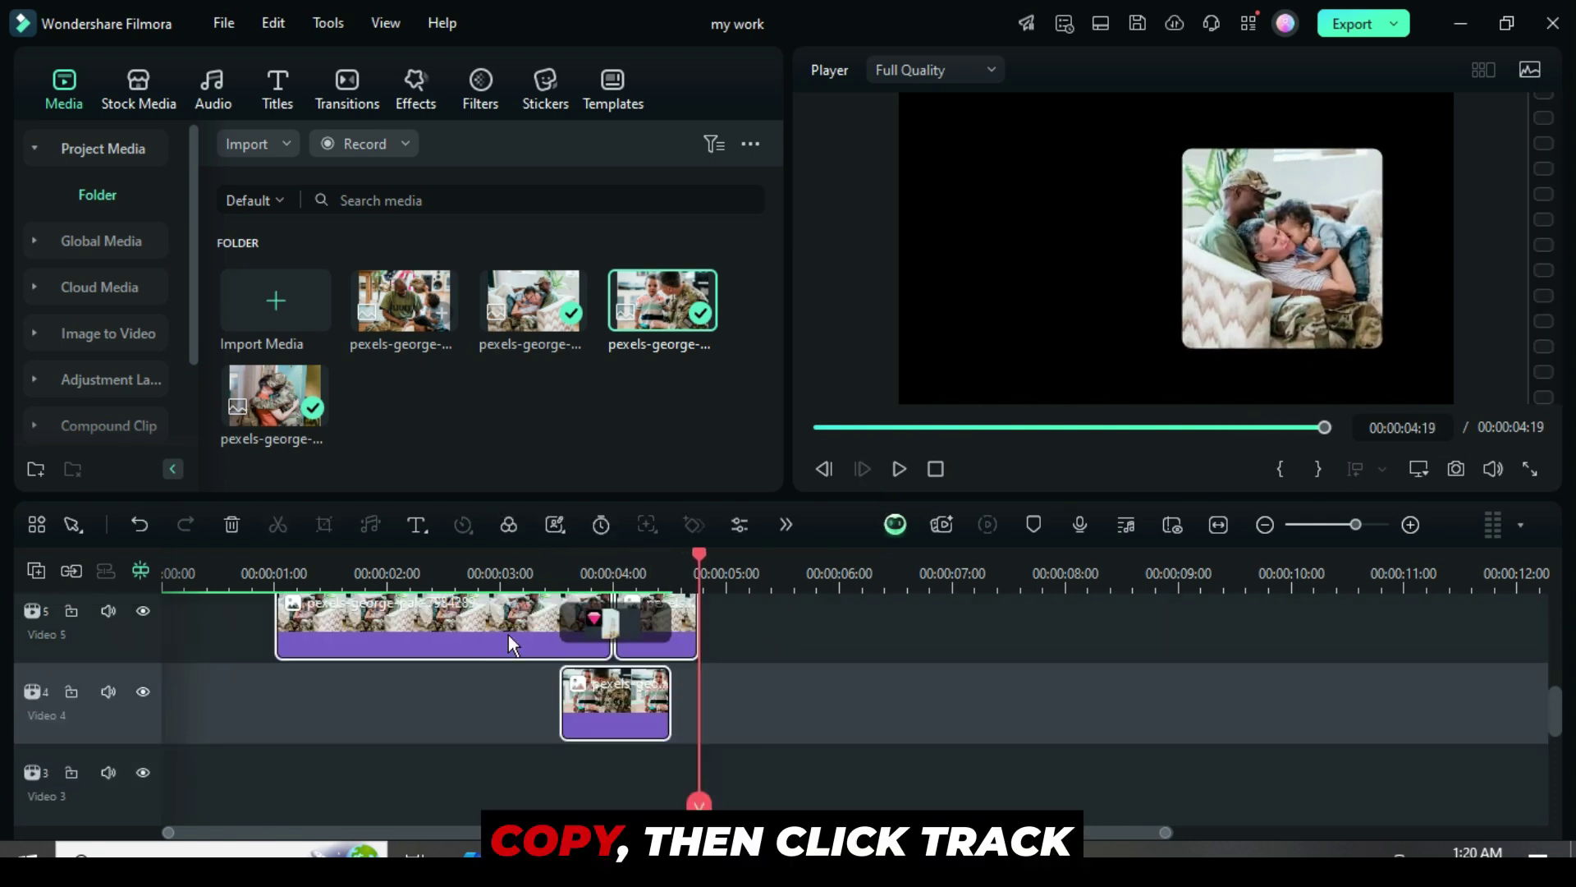
pyautogui.rightClick(509, 638)
pyautogui.click(560, 51)
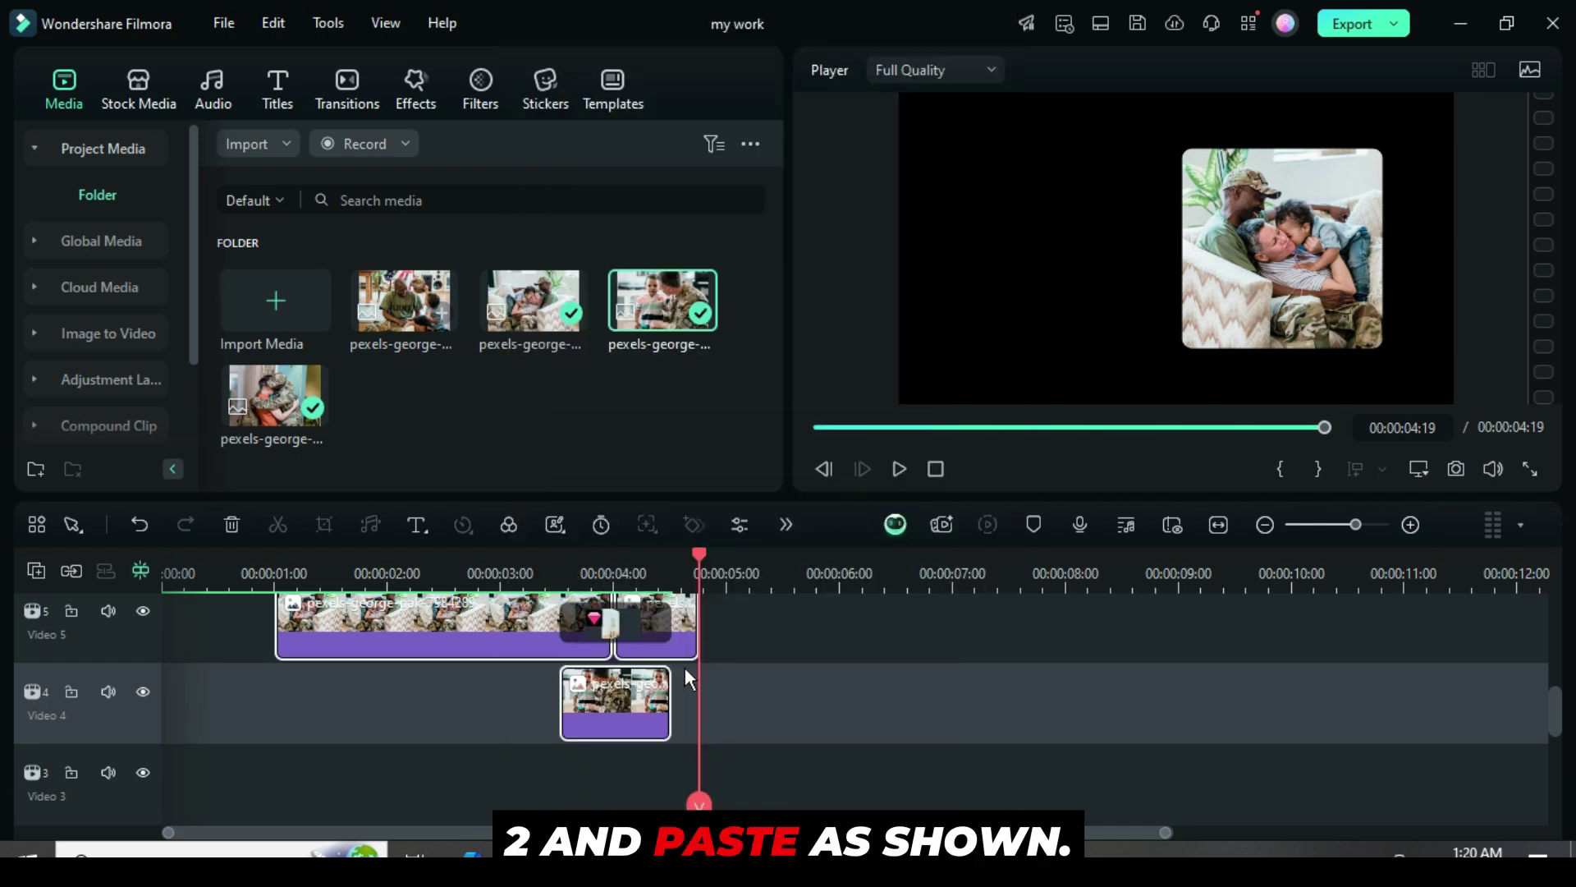
pyautogui.scroll(-2, 685, 667)
pyautogui.click(127, 741)
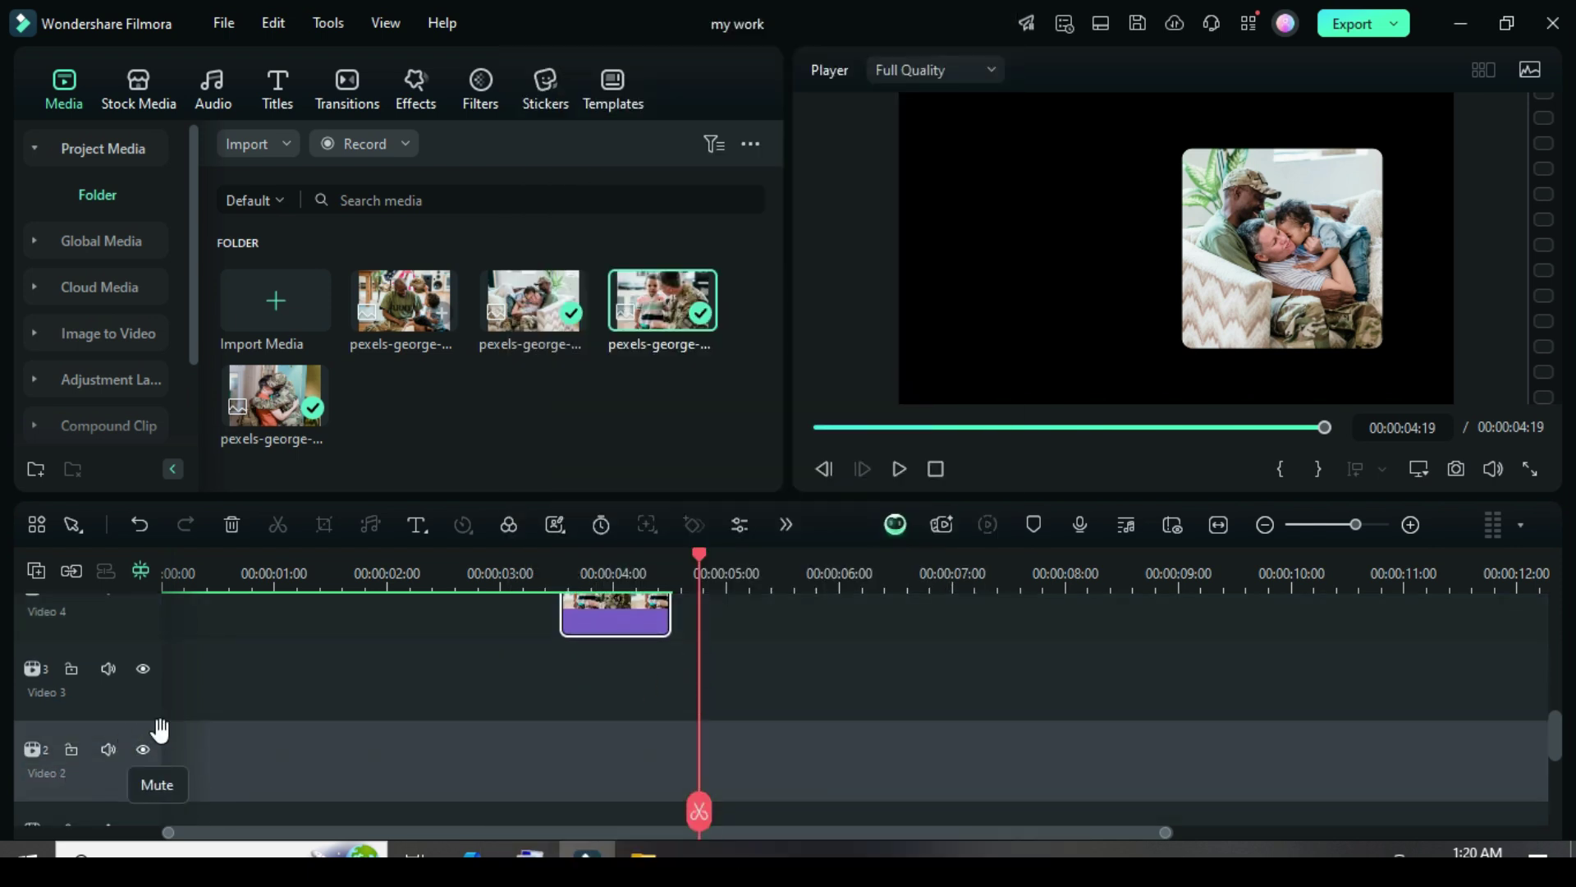
pyautogui.rightClick(718, 754)
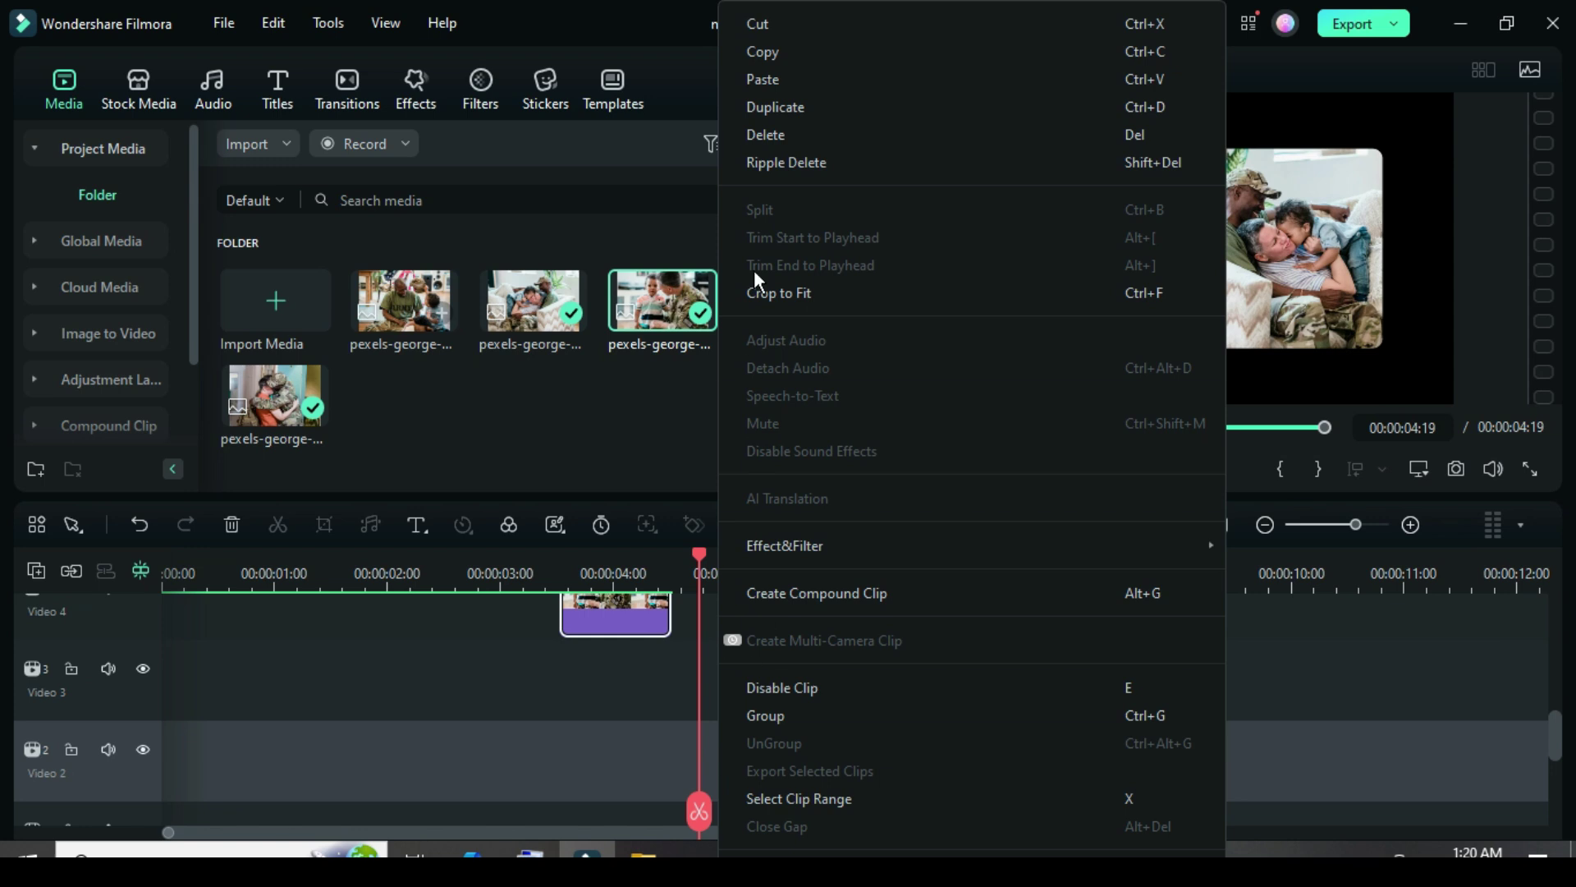
pyautogui.click(769, 77)
pyautogui.click(1013, 427)
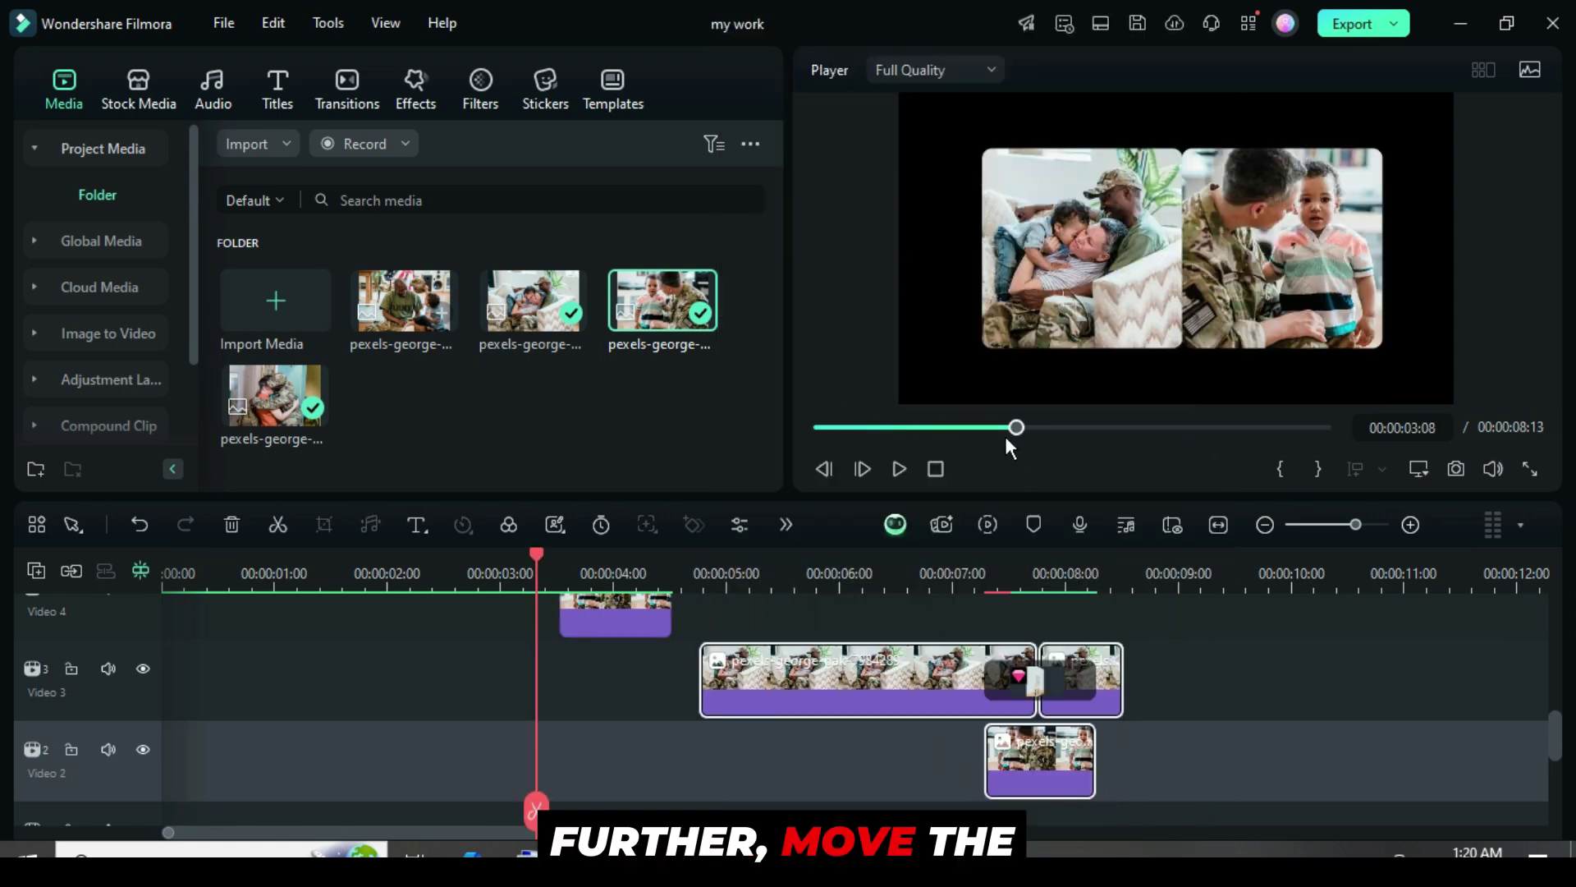
pyautogui.scroll(2, 751, 655)
pyautogui.scroll(1, 751, 655)
# Drag the Video 3 and Video 2 copies left until their Flip transition aligns with Video 4's.
pyautogui.moveTo(539, 555); pyautogui.dragTo(673, 552)
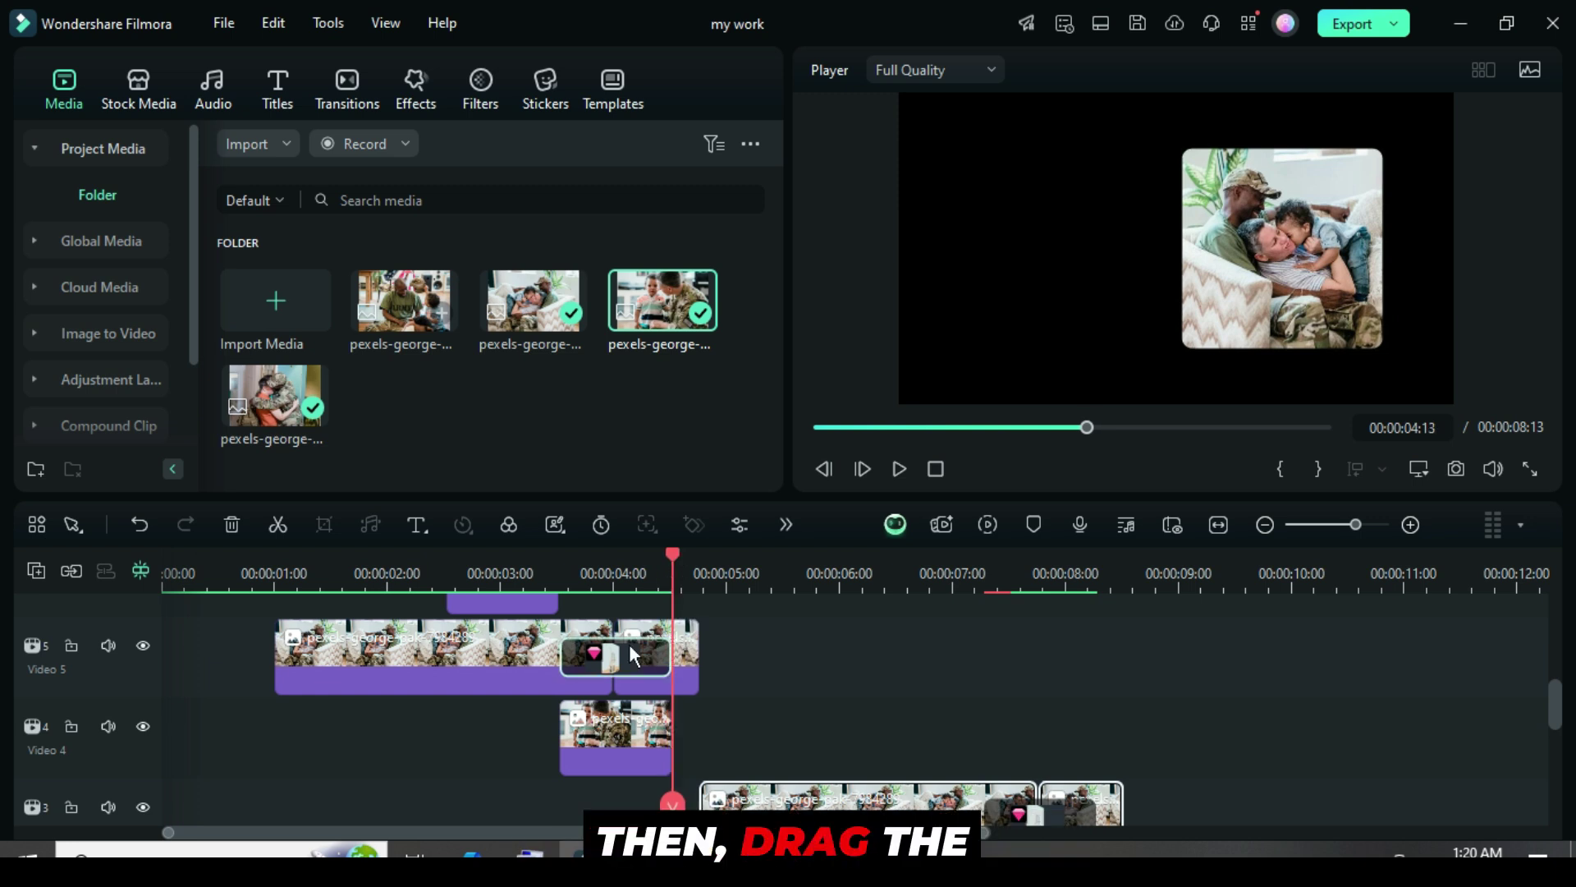
pyautogui.scroll(-1, 958, 677)
pyautogui.moveTo(845, 701); pyautogui.dragTo(614, 686)
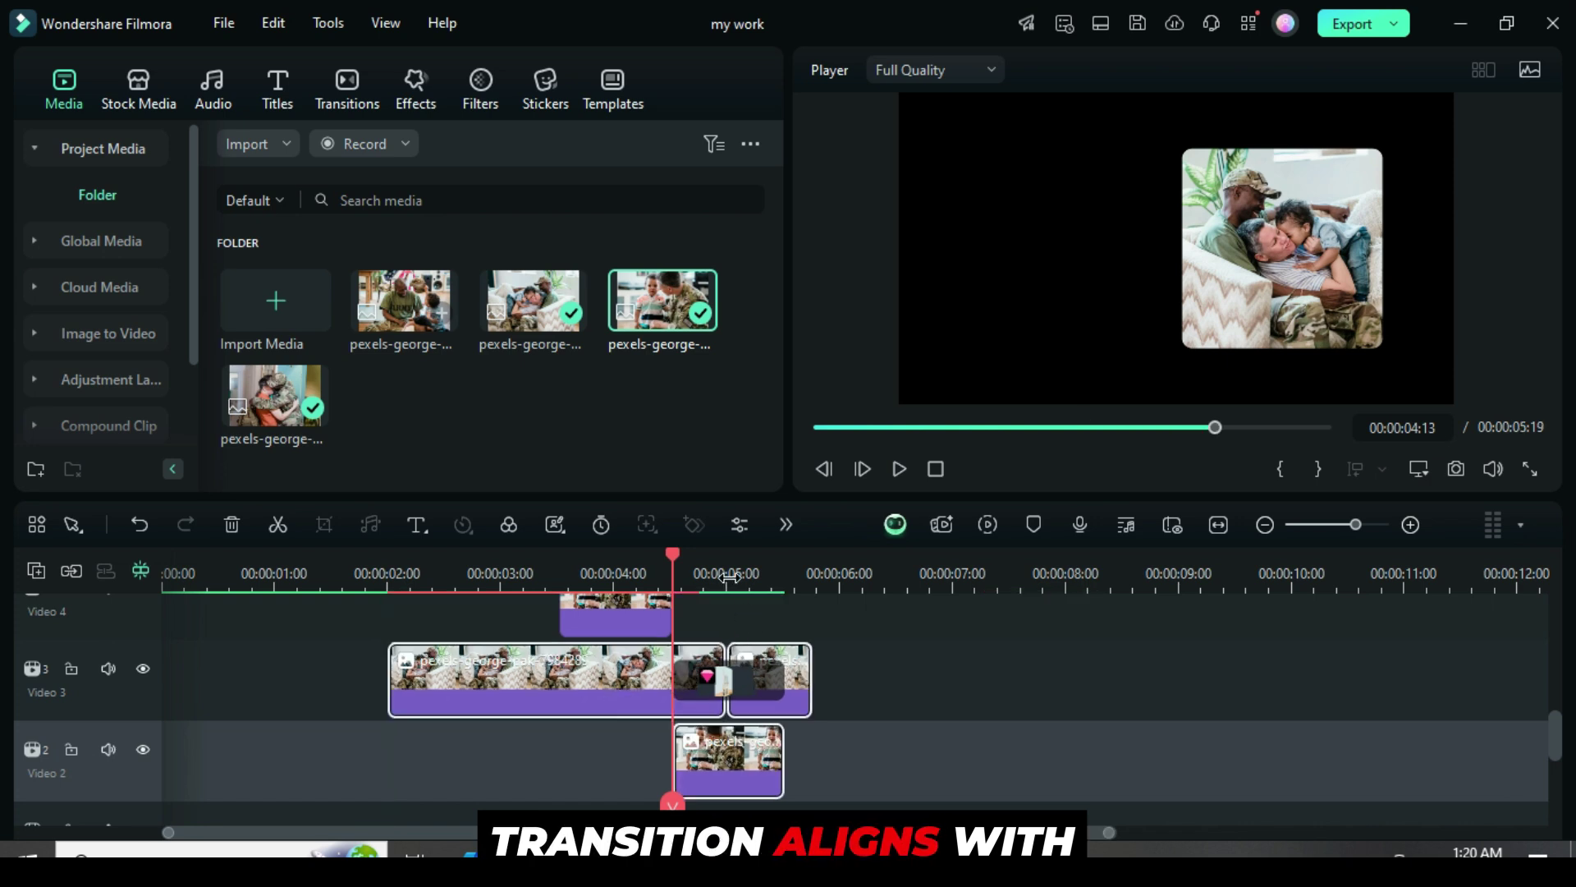
pyautogui.scroll(1, 793, 566)
pyautogui.scroll(1, 762, 683)
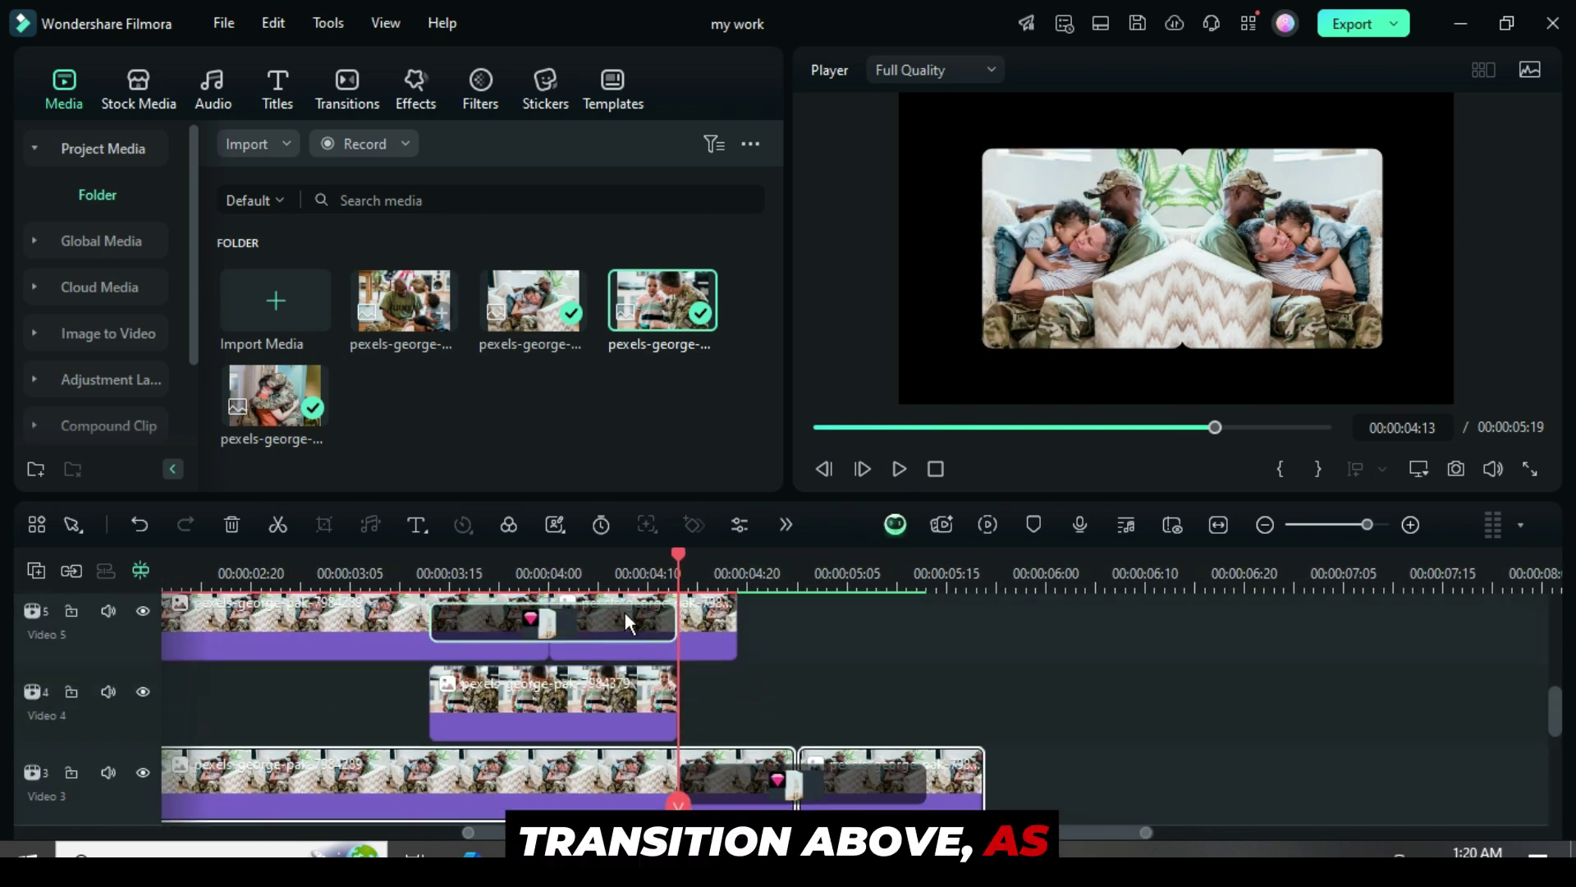
pyautogui.scroll(-1, 738, 684)
pyautogui.scroll(-1, 930, 571)
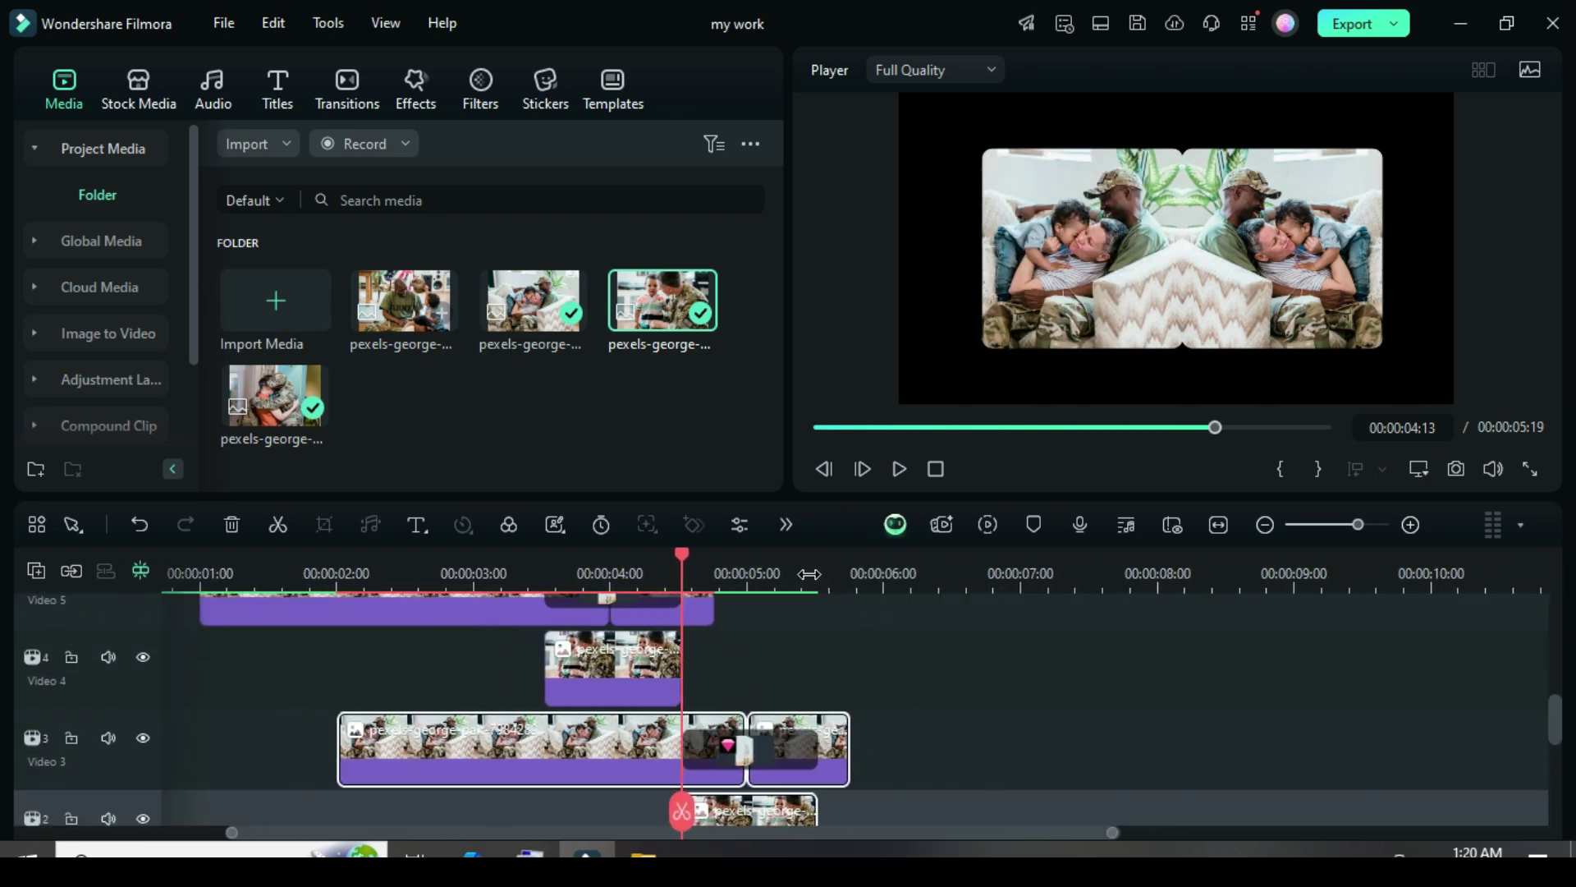
pyautogui.scroll(-1, 801, 658)
pyautogui.scroll(-1, 801, 657)
pyautogui.click(594, 648)
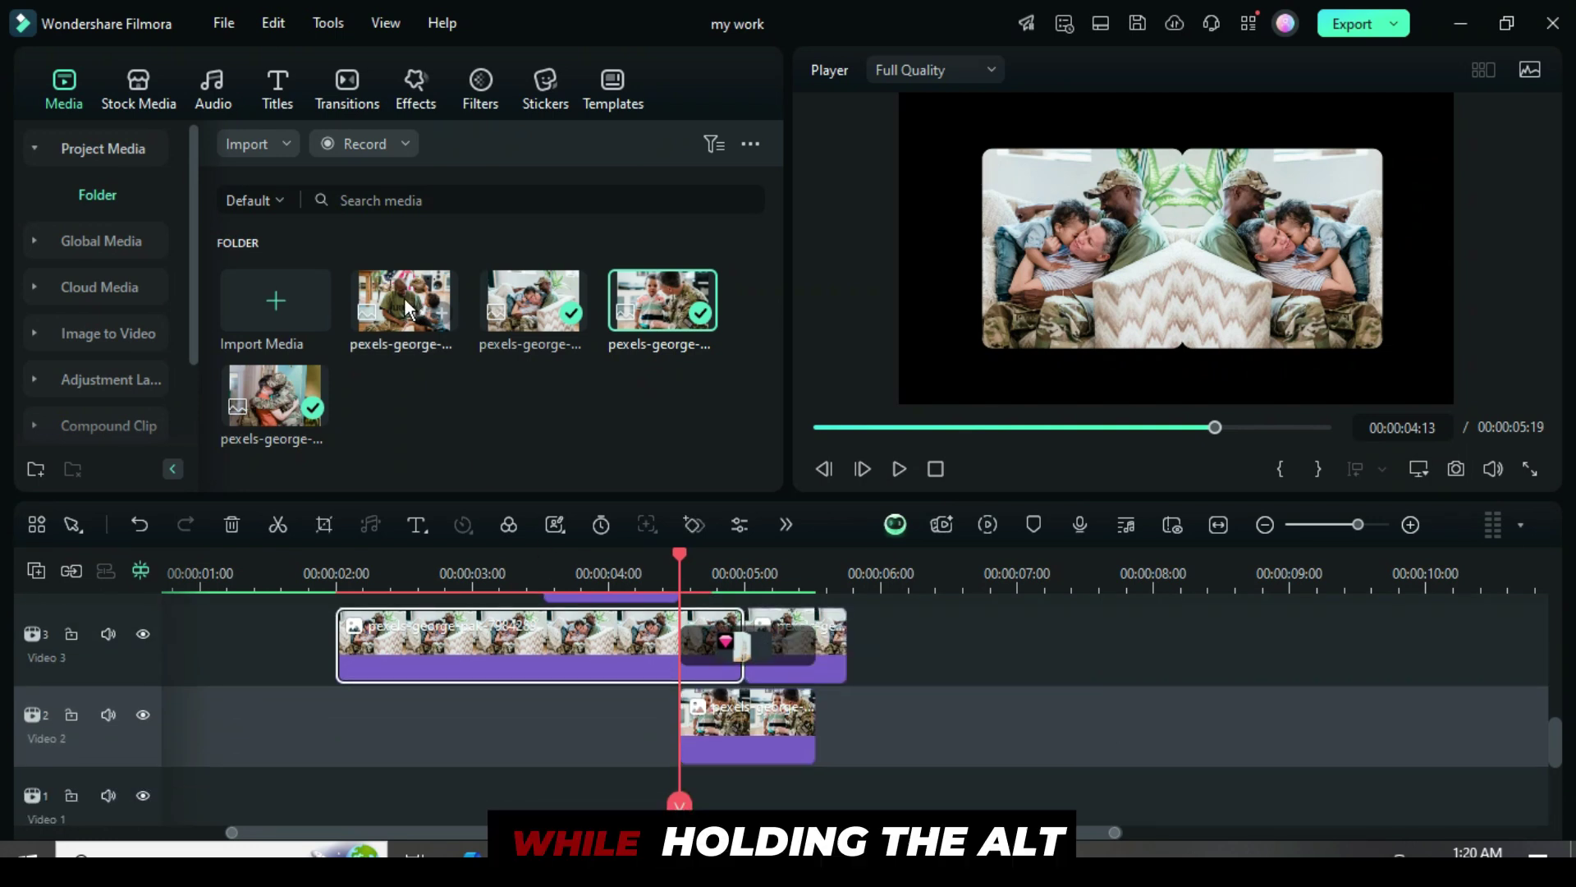
# Replace both Video 3 clips with the first media photo and the Video 2 clip with the second.
pyautogui.moveTo(413, 310); pyautogui.dragTo(494, 637)
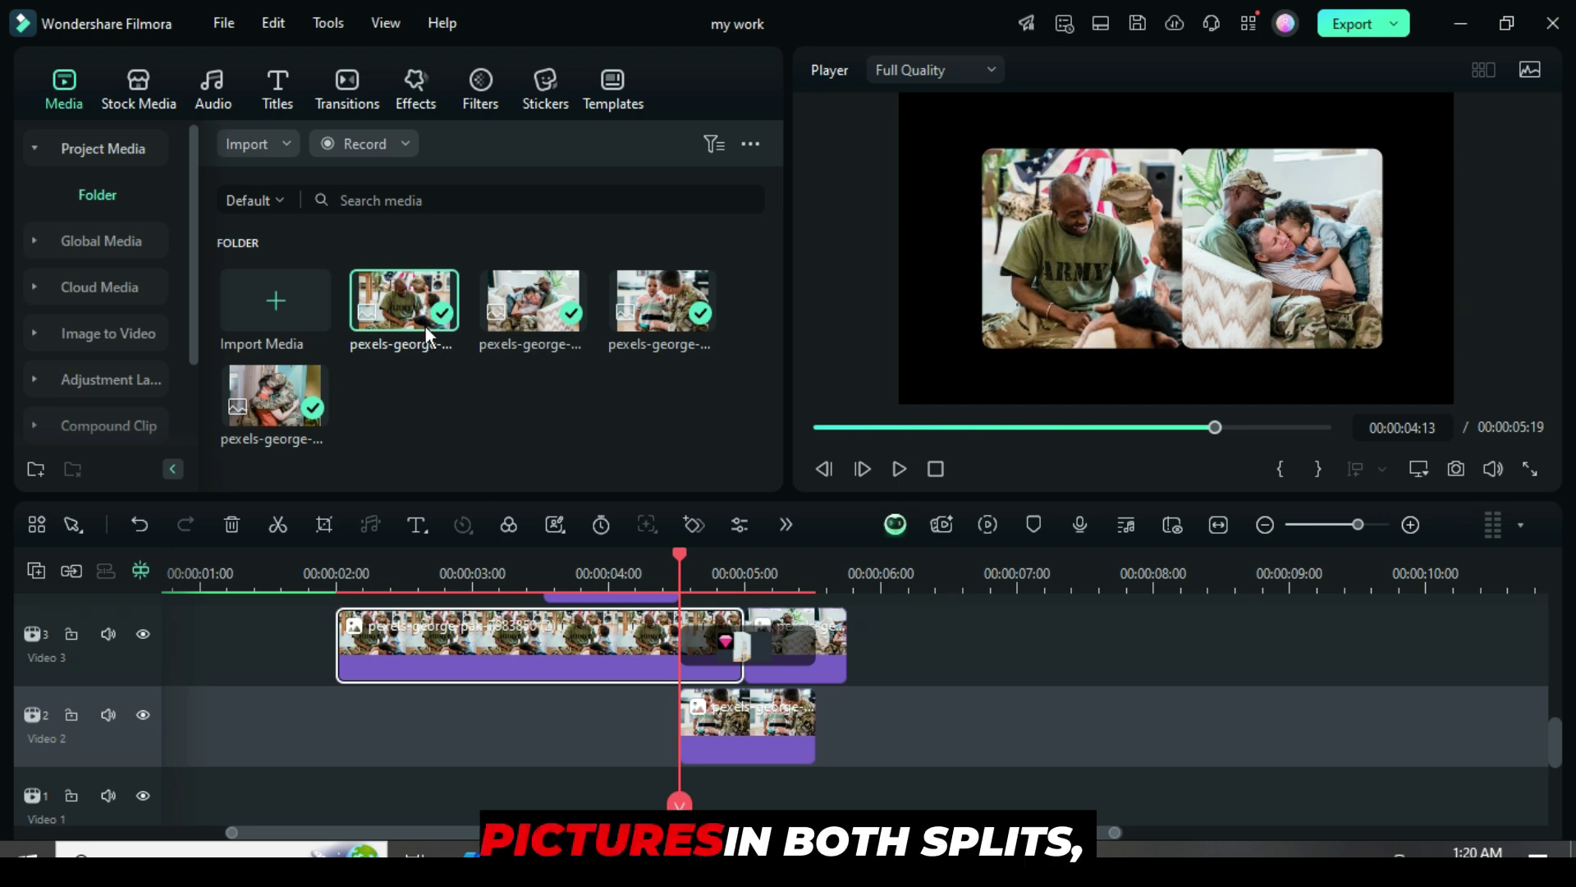
pyautogui.moveTo(426, 327); pyautogui.dragTo(821, 636)
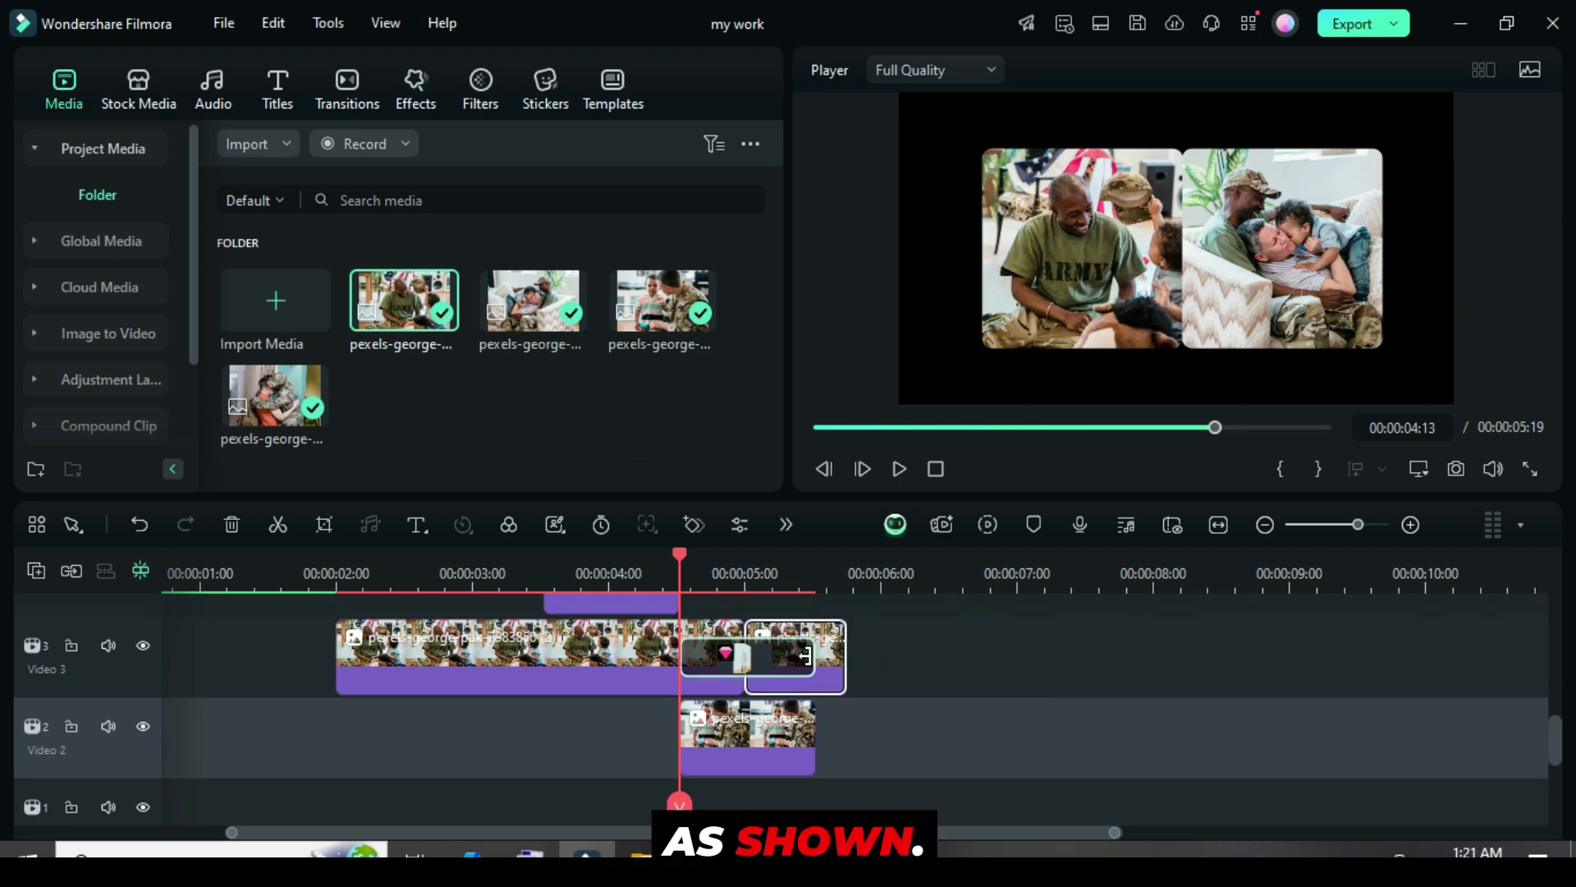
pyautogui.click(749, 745)
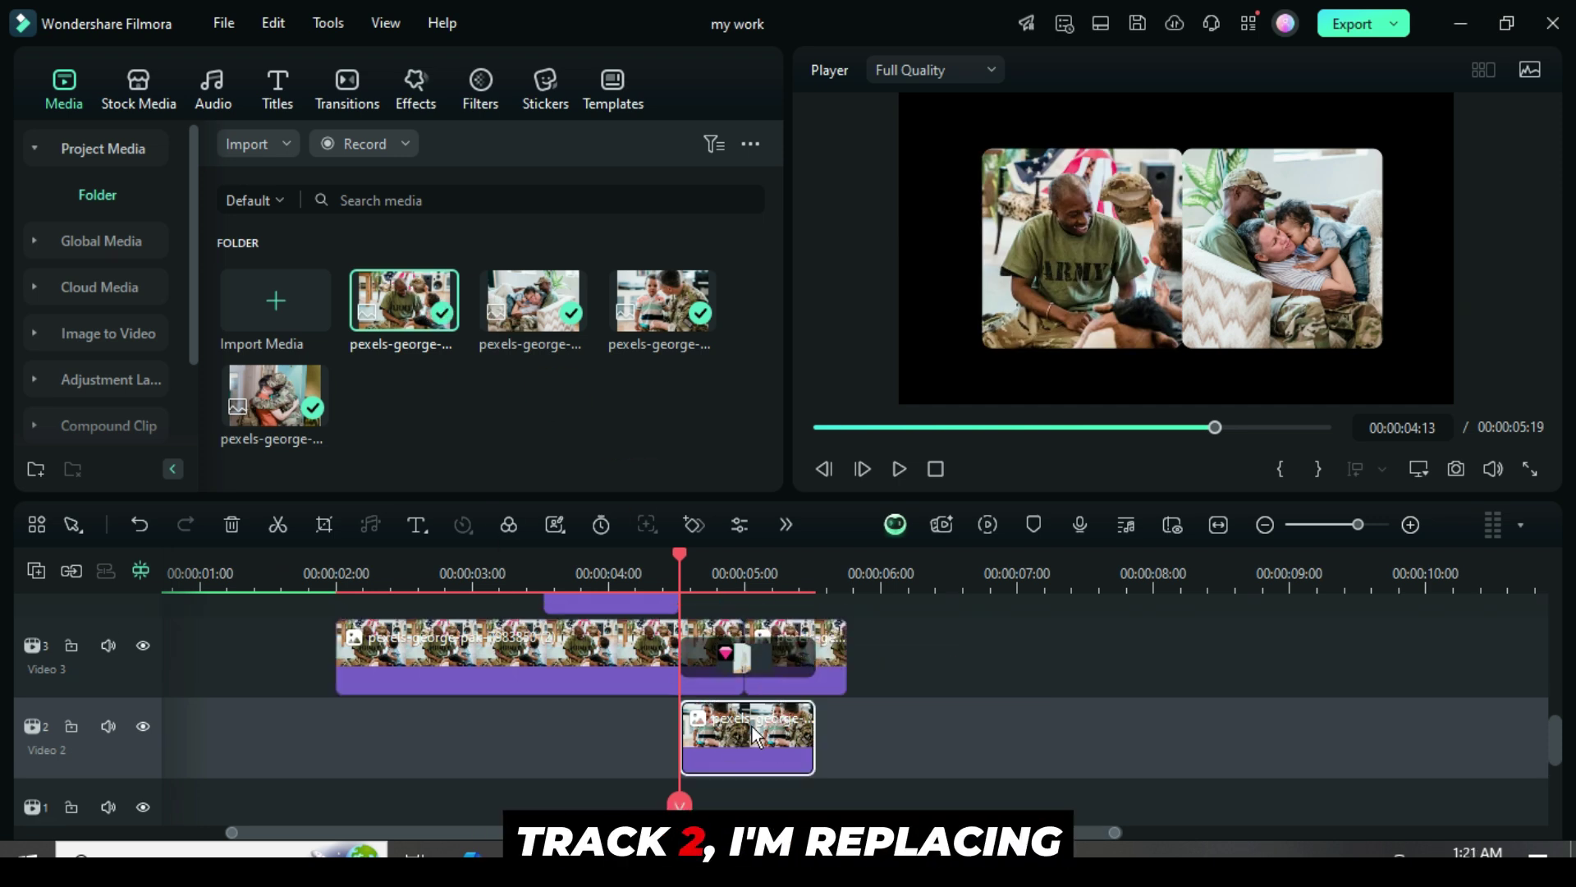
pyautogui.scroll(5, 752, 726)
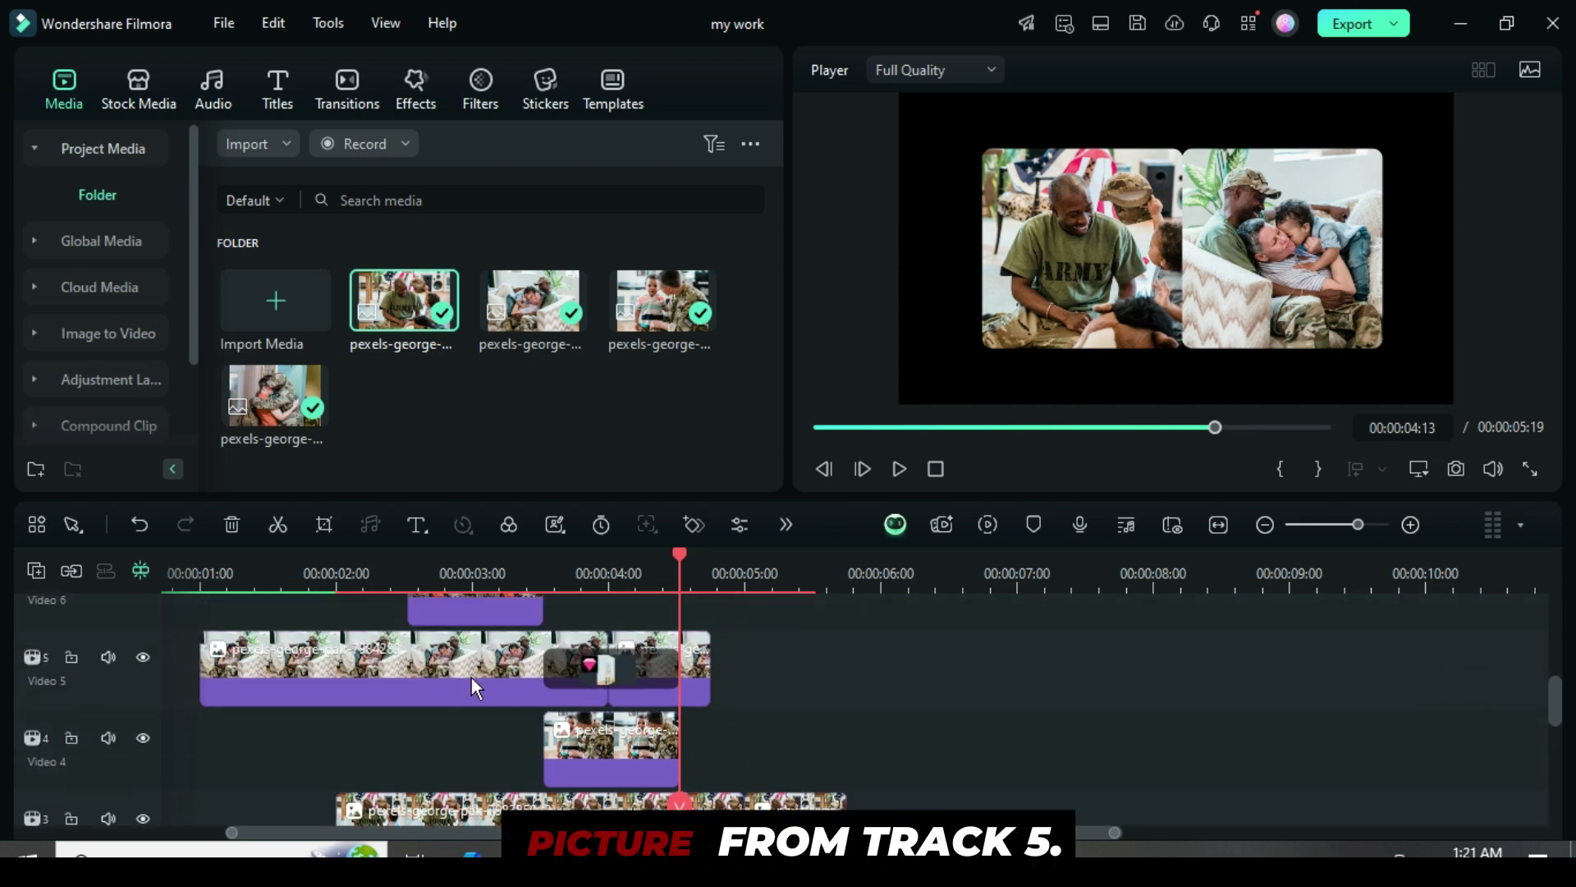
pyautogui.scroll(-5, 834, 671)
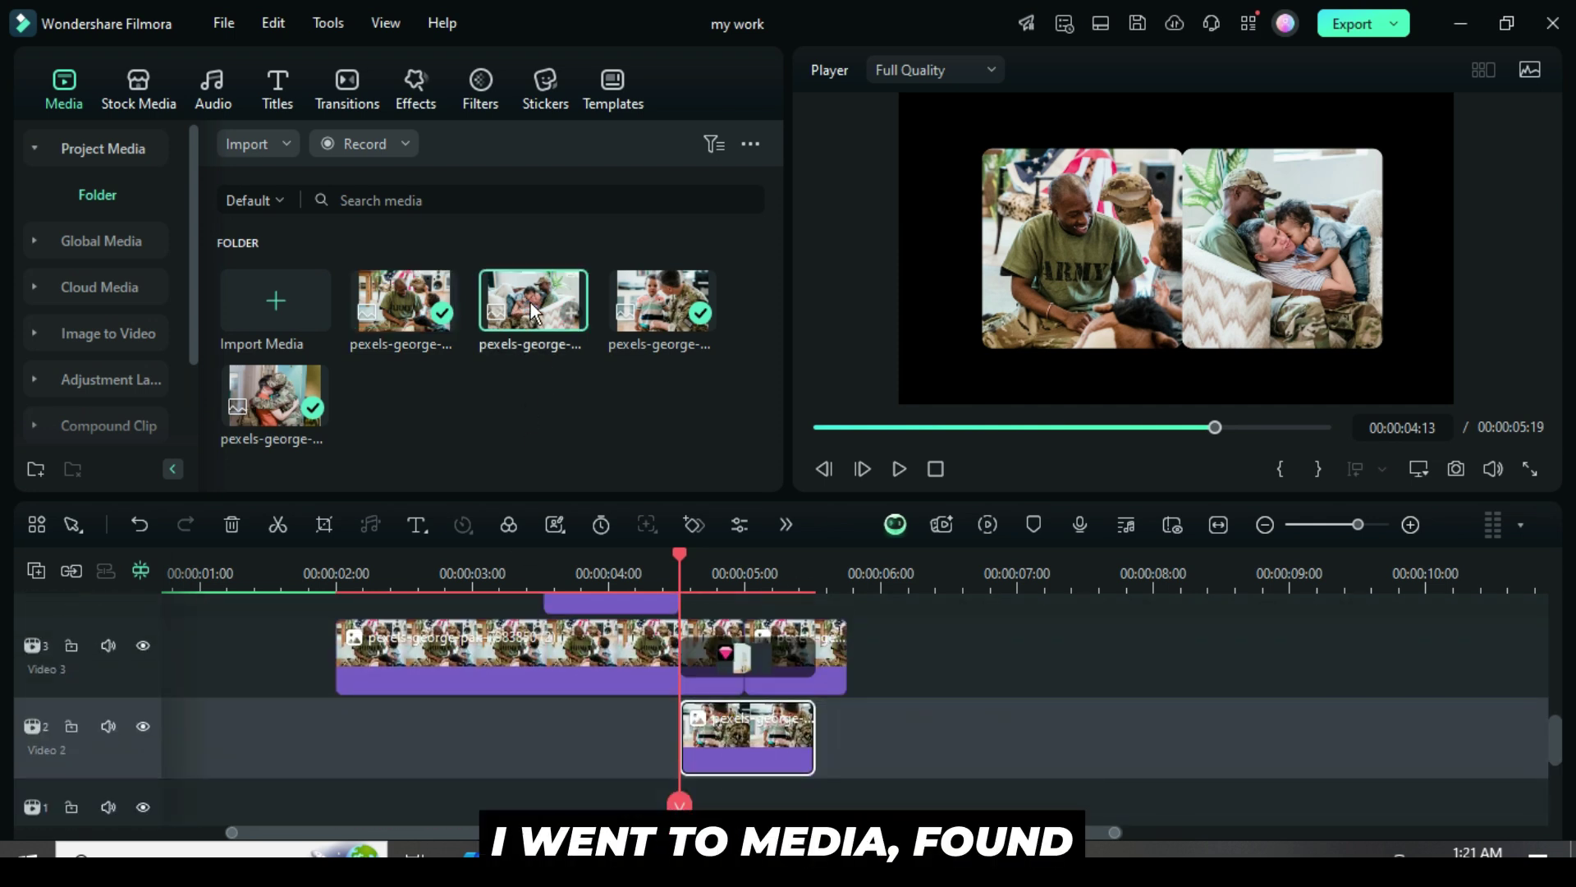
pyautogui.moveTo(531, 302); pyautogui.dragTo(745, 748)
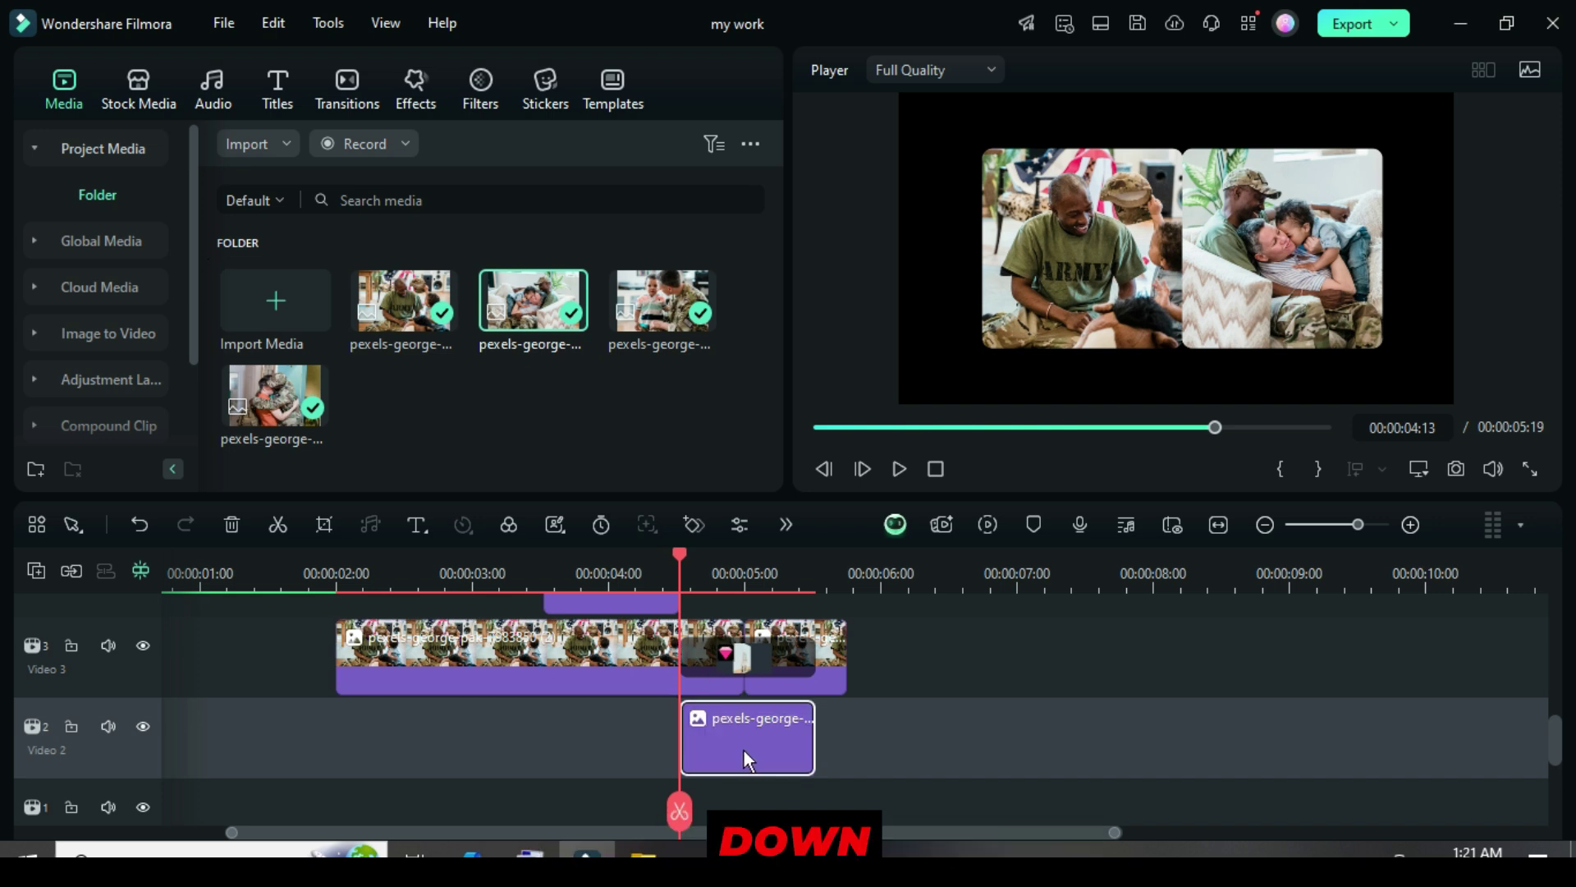
# Render the timeline preview for smooth playback.
pyautogui.click(976, 519)
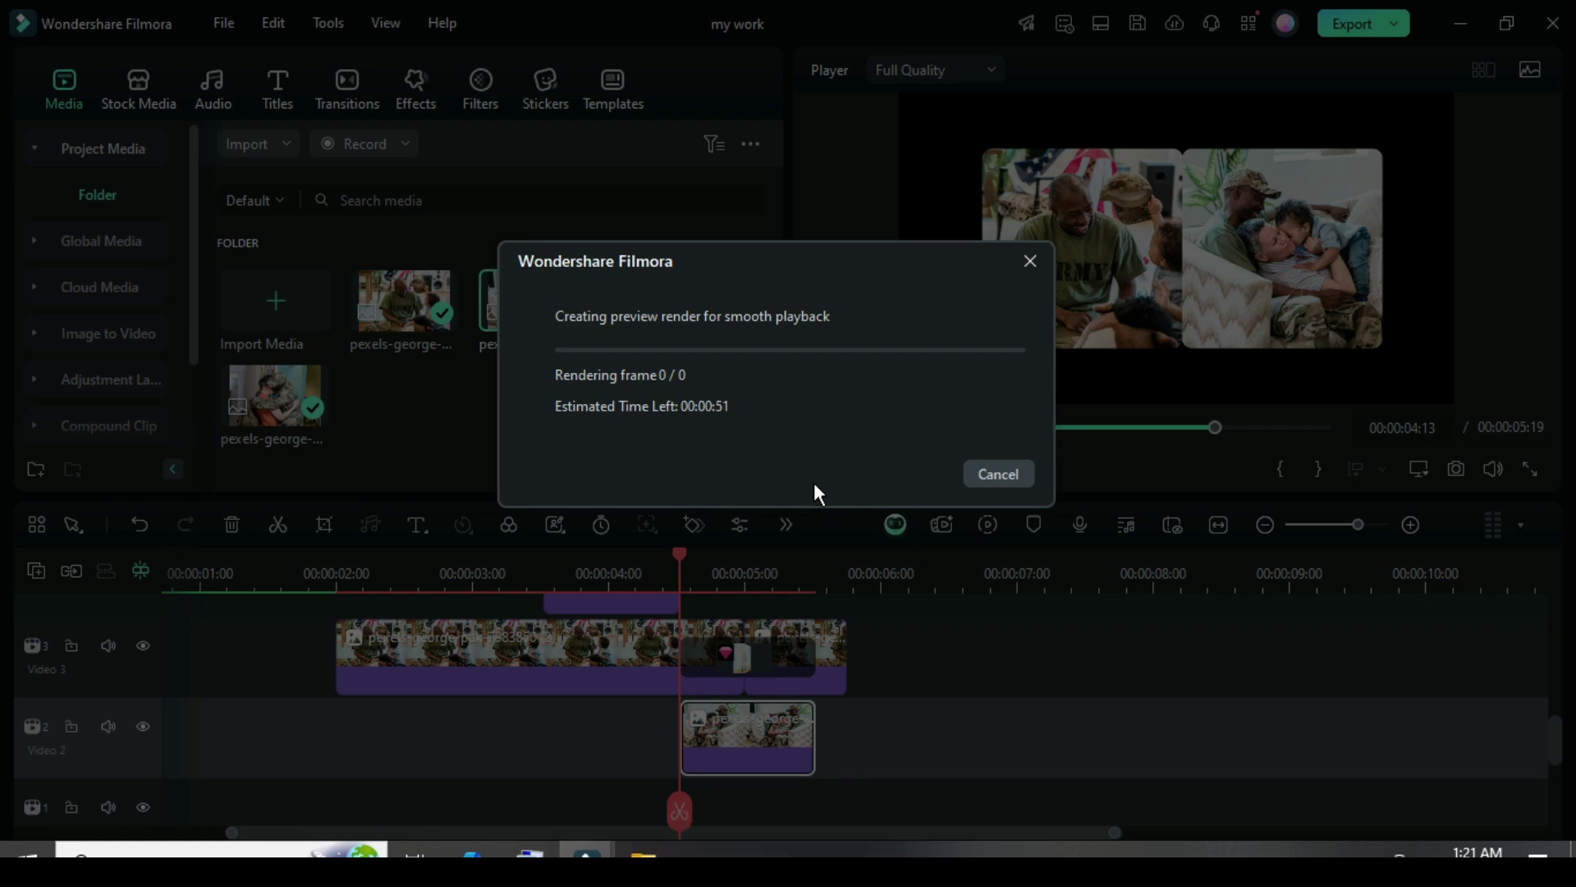
pyautogui.scroll(4, 711, 704)
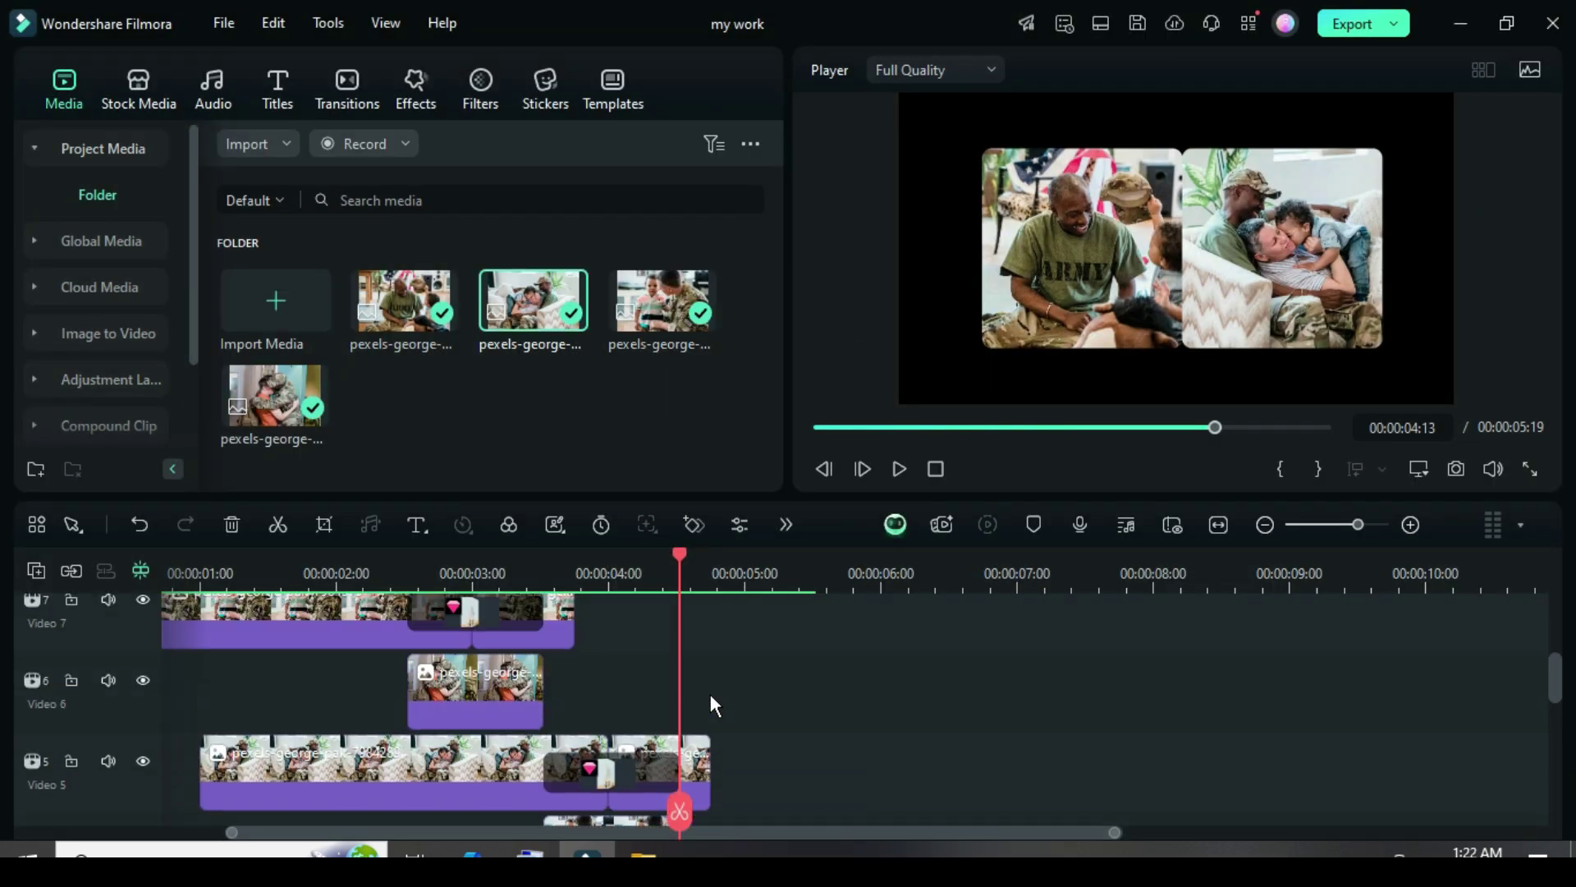
pyautogui.scroll(-3, 711, 693)
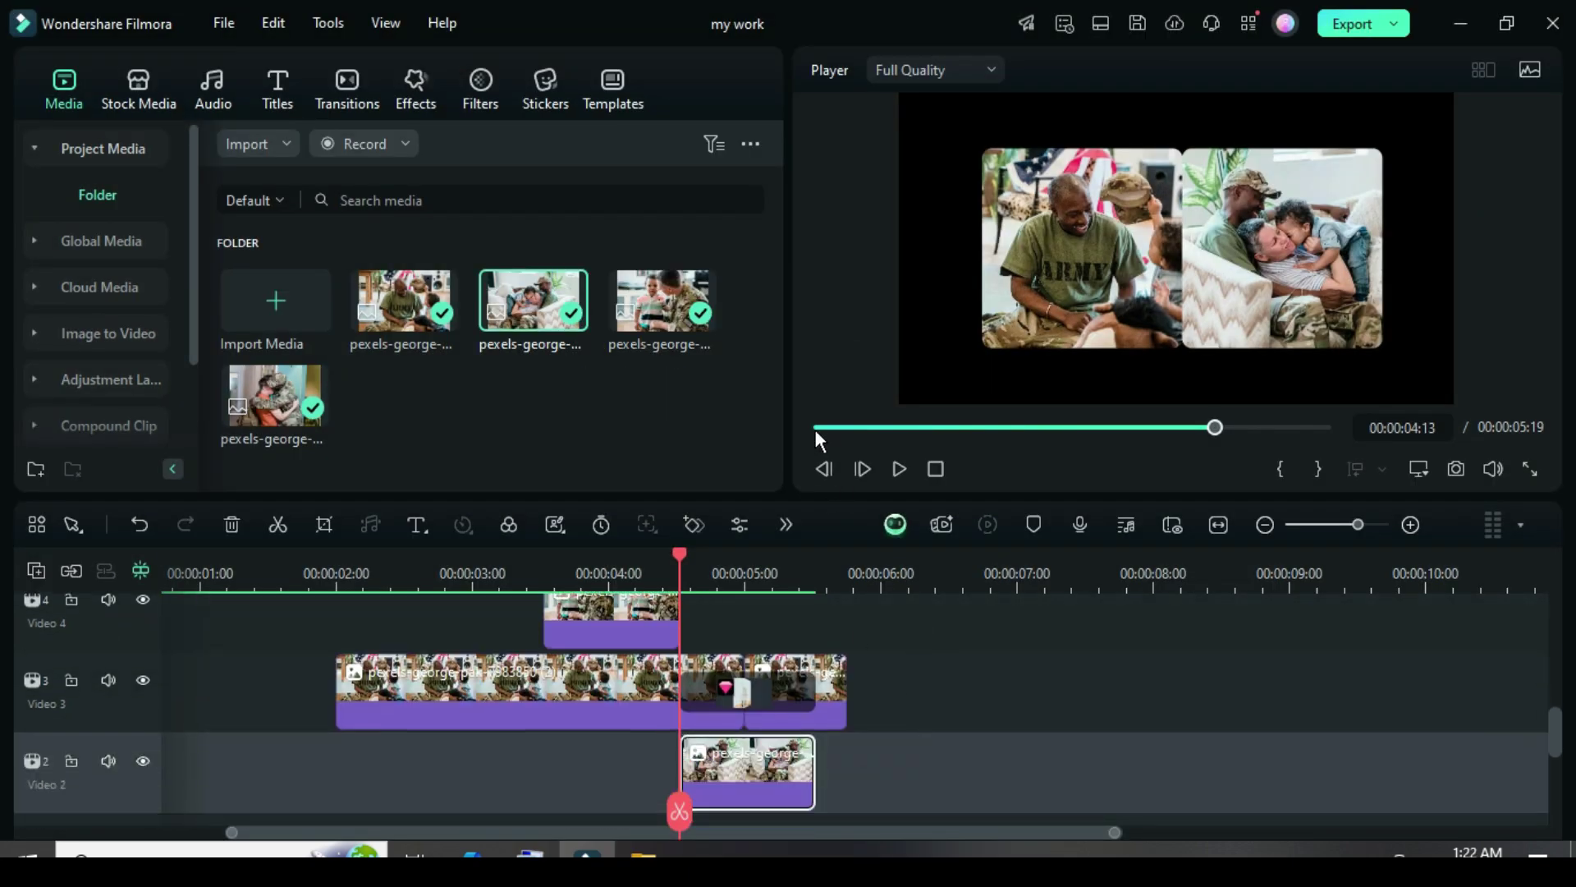
pyautogui.click(815, 429)
pyautogui.click(898, 472)
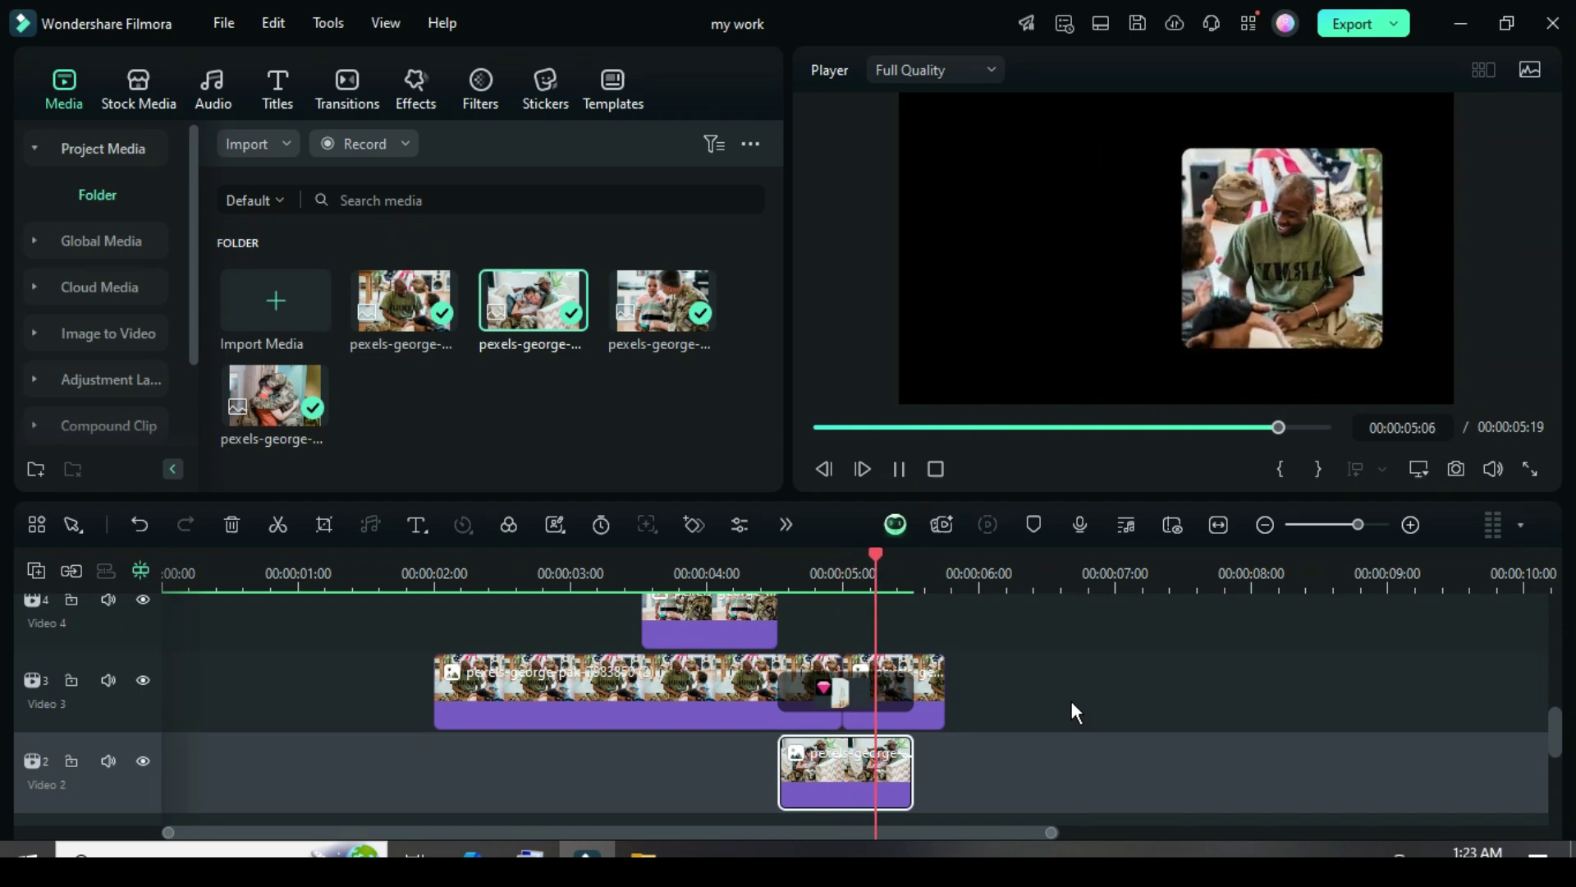
pyautogui.scroll(-3, 871, 739)
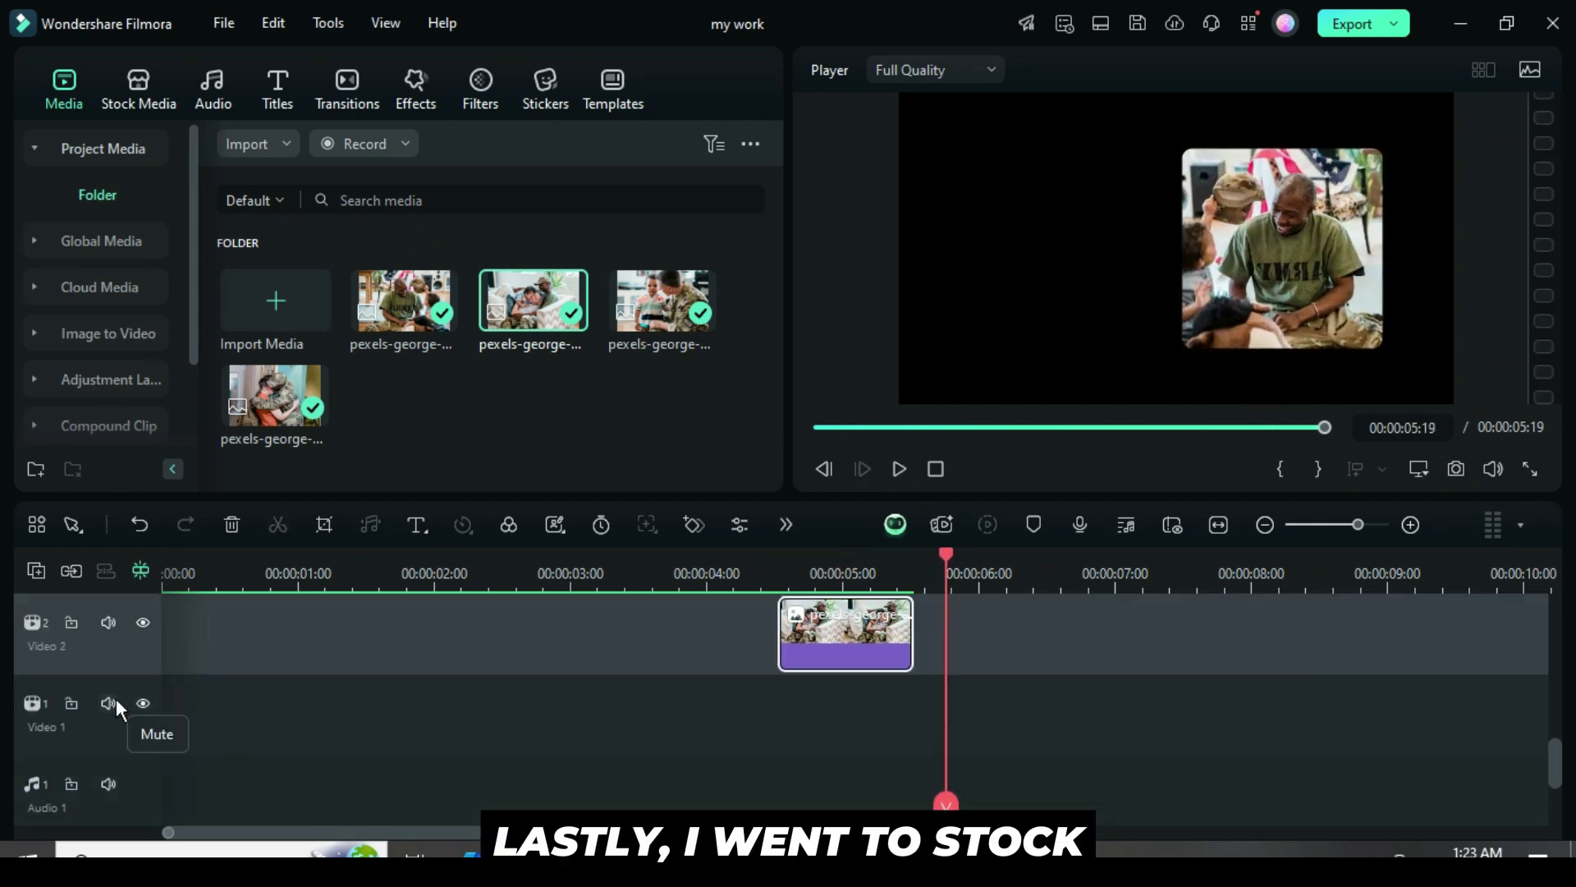
pyautogui.click(172, 681)
# Place the Multiverse Space Media 03 stock clip on Video 1 and trim it to about 5 seconds.
pyautogui.click(817, 427)
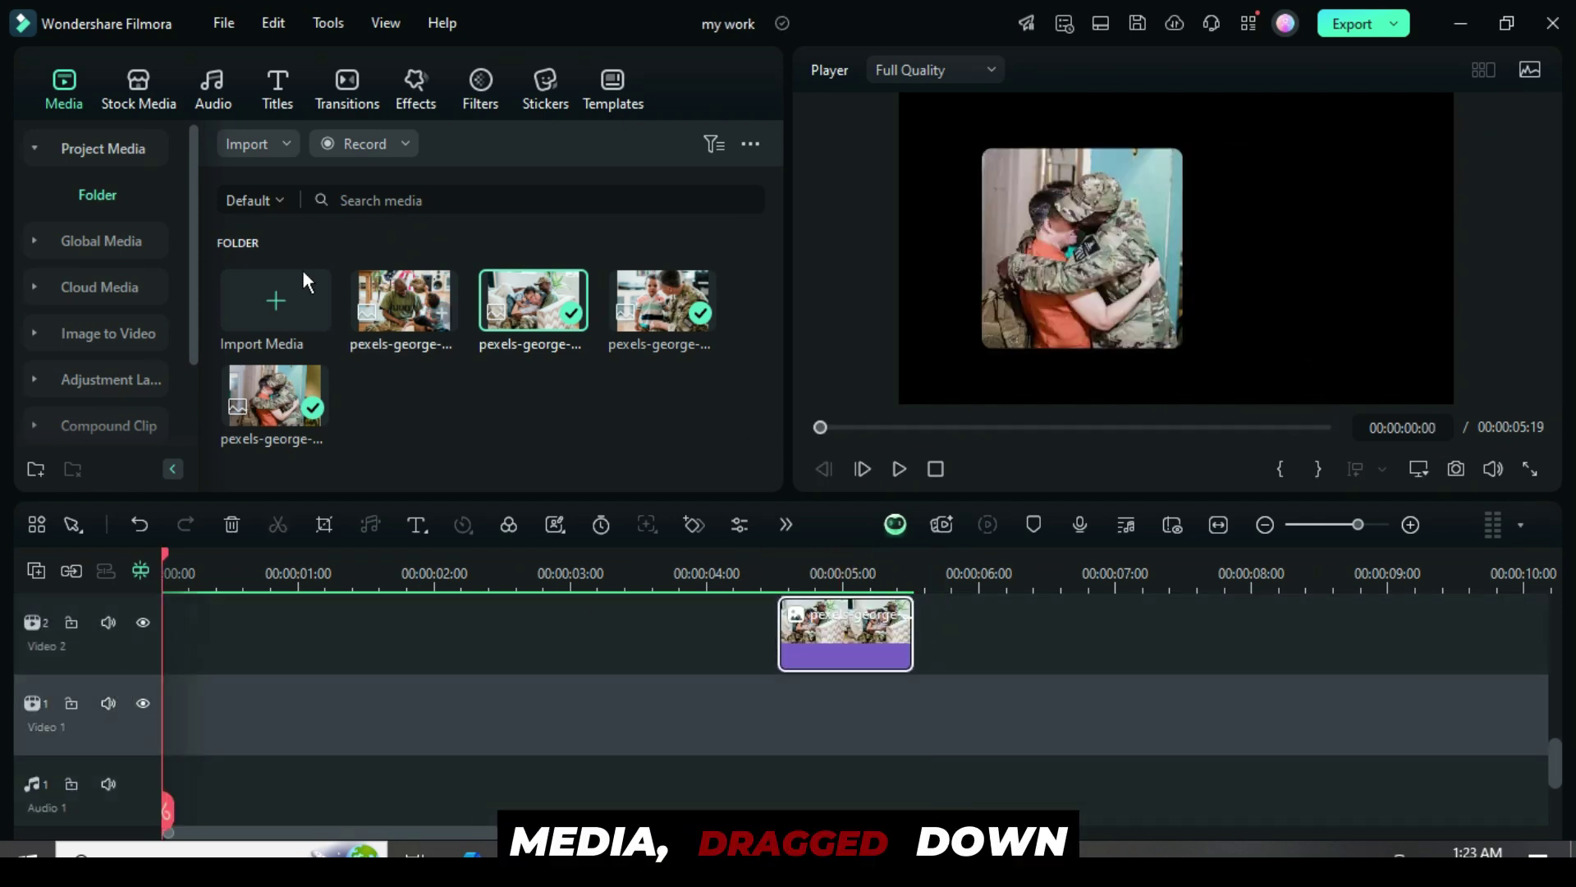
pyautogui.click(124, 88)
pyautogui.moveTo(383, 350); pyautogui.dragTo(197, 724)
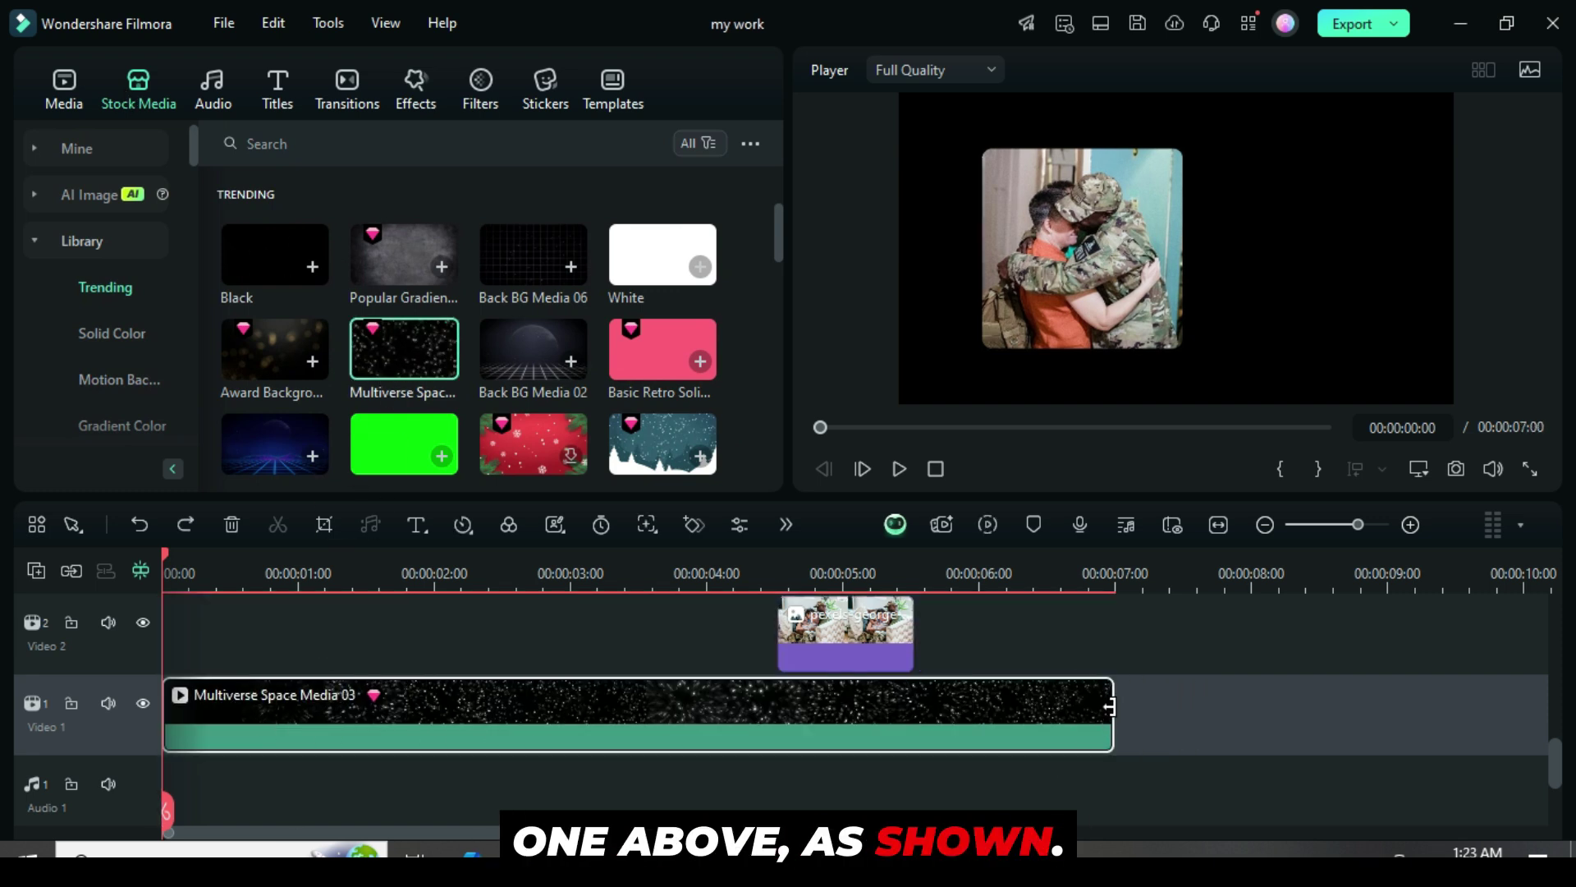
pyautogui.moveTo(1109, 719); pyautogui.dragTo(955, 720)
pyautogui.scroll(1, 952, 755)
pyautogui.moveTo(947, 780); pyautogui.dragTo(944, 780)
pyautogui.scroll(-1, 614, 737)
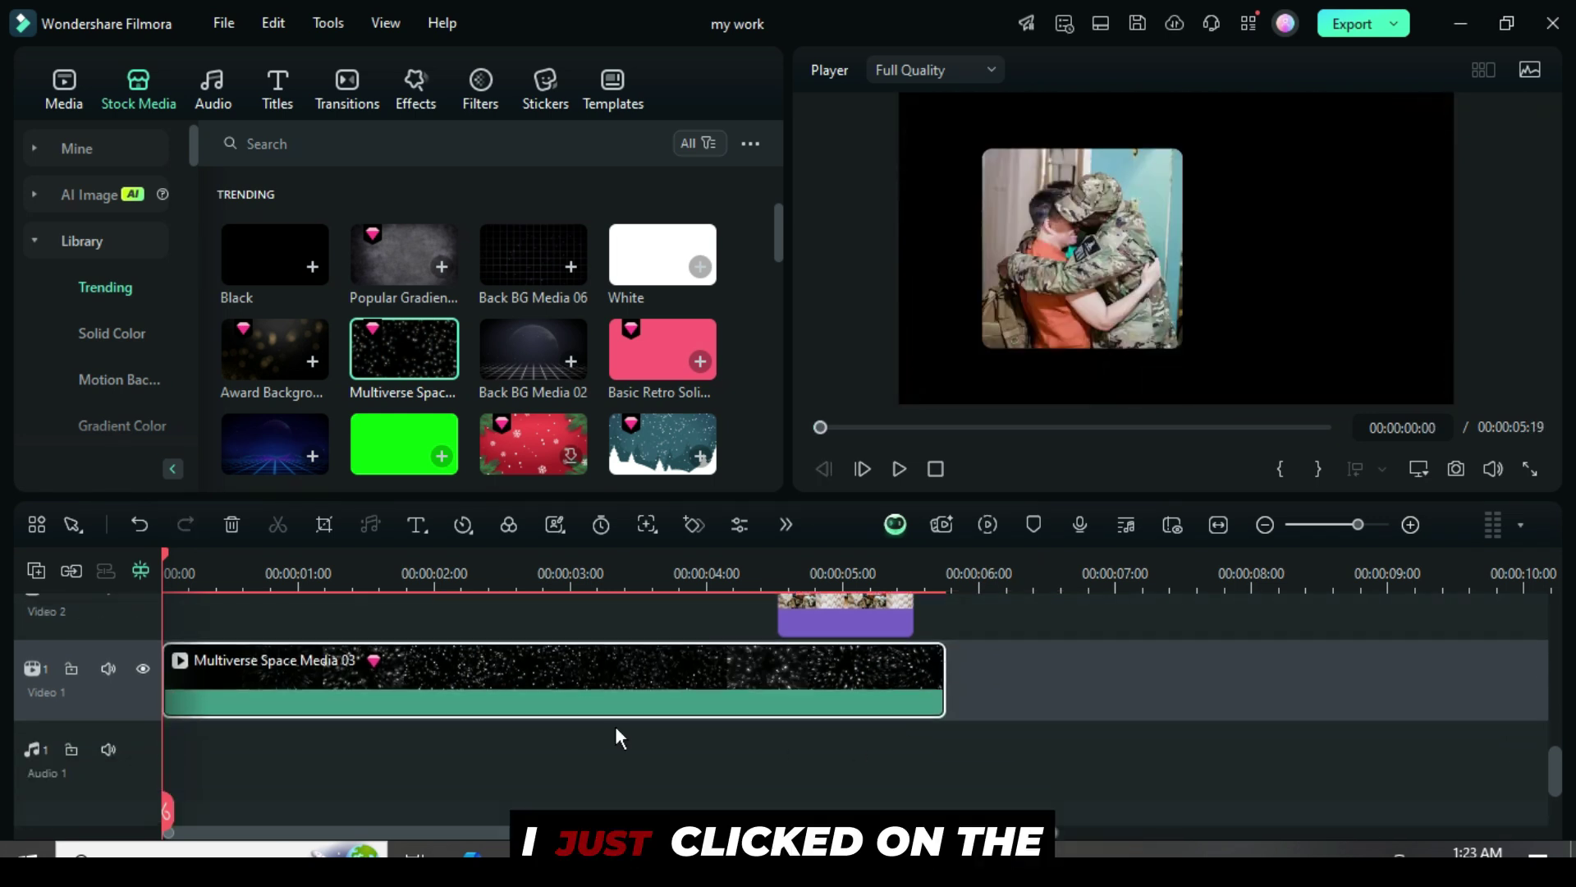
# Set the starfield clip's Compositing Opacity to 20.
pyautogui.doubleClick(514, 676)
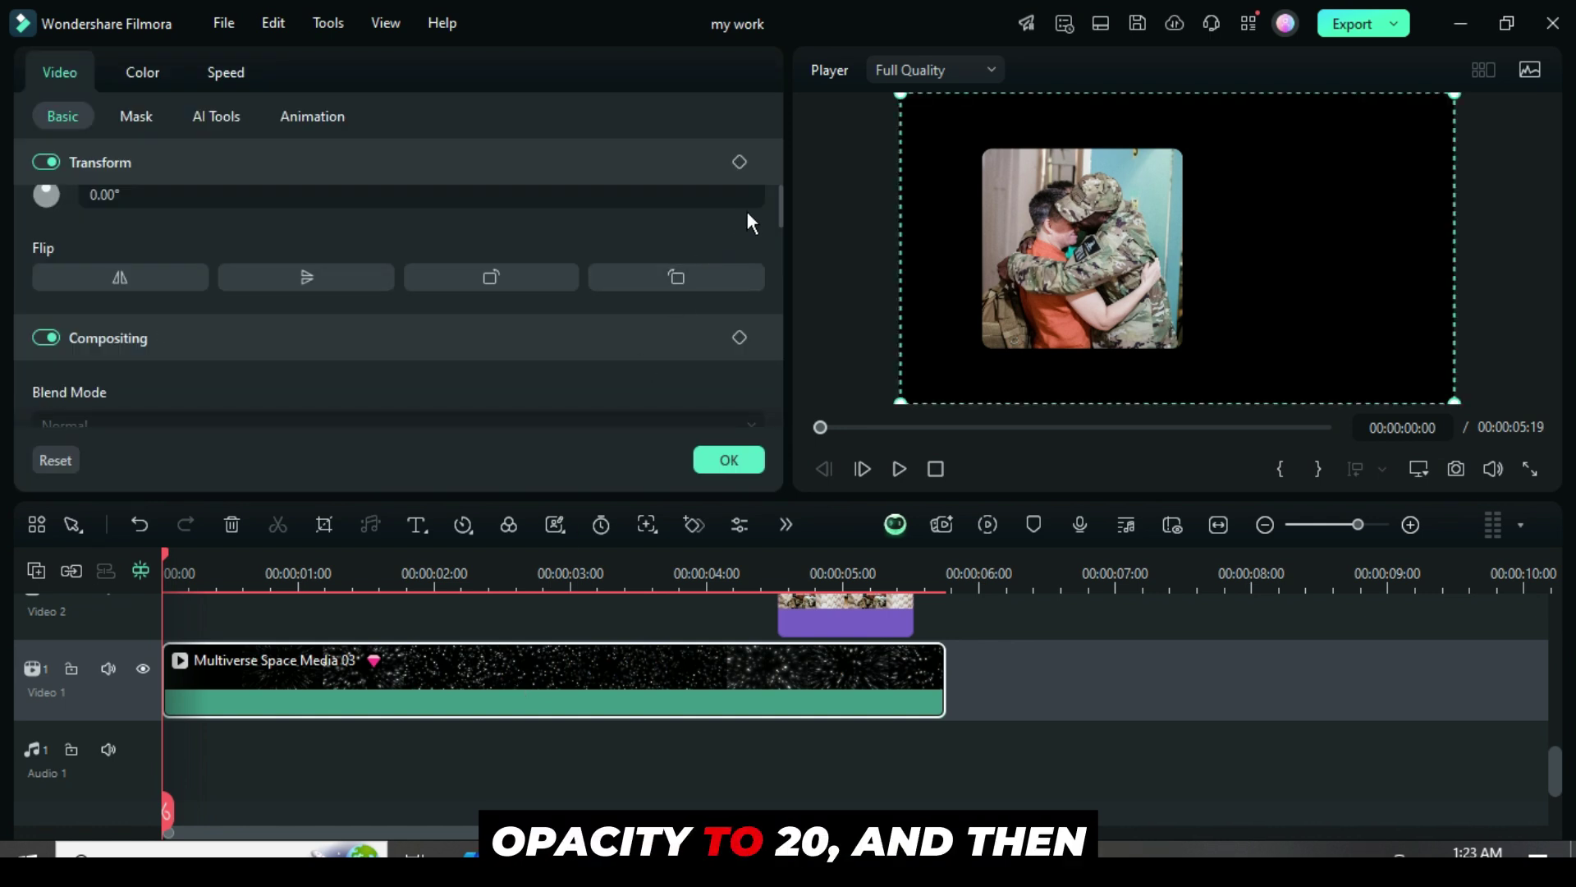
pyautogui.moveTo(779, 204); pyautogui.dragTo(776, 233)
pyautogui.click(712, 313)
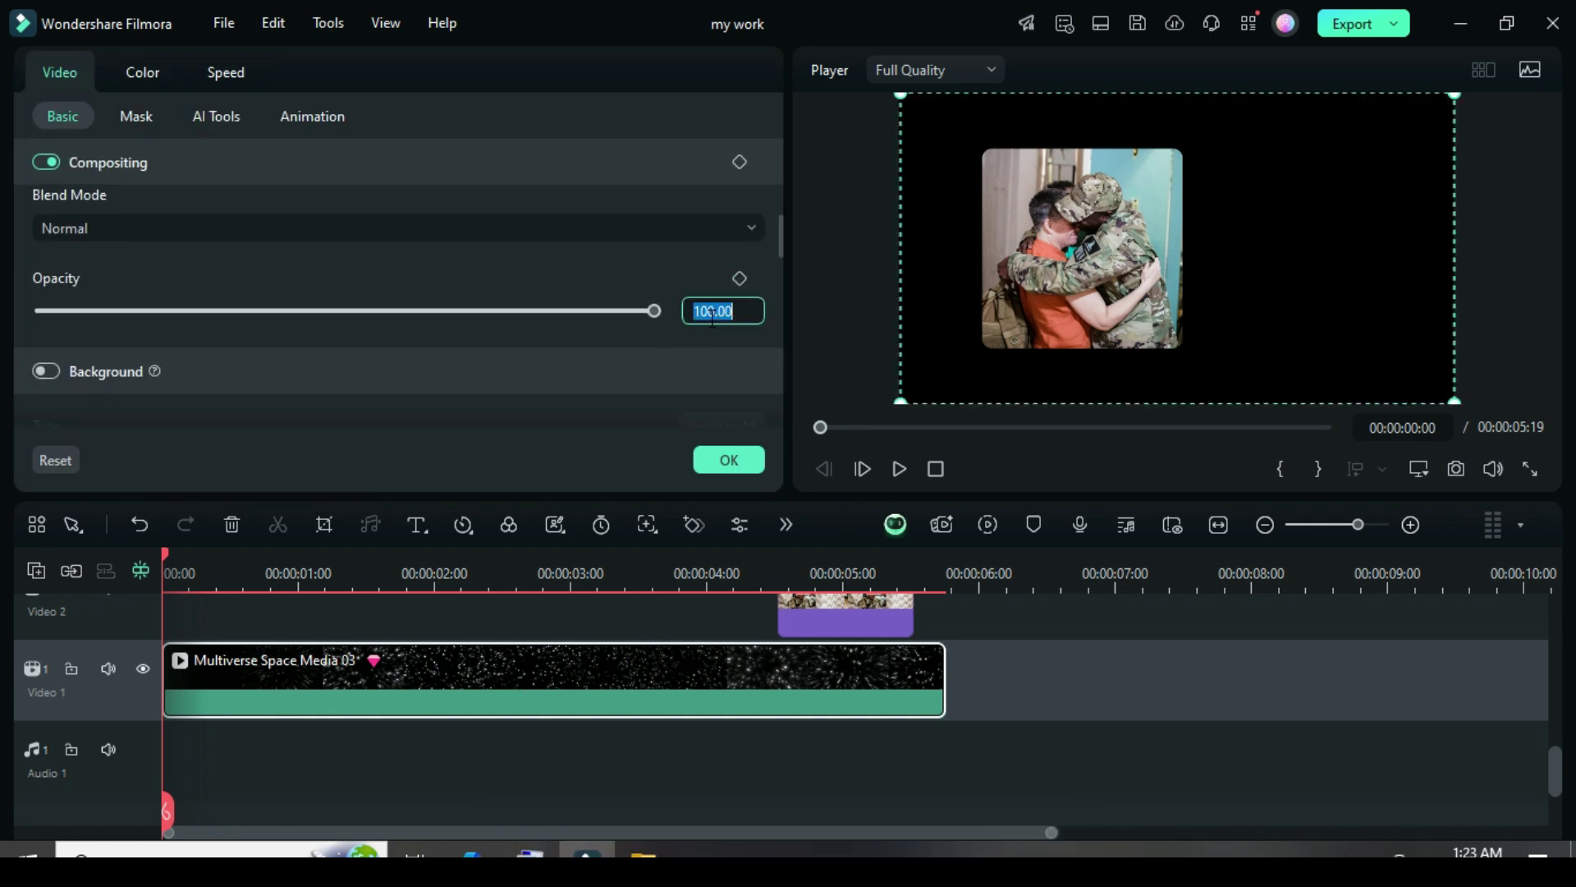
pyautogui.write('20')
pyautogui.press('Return')
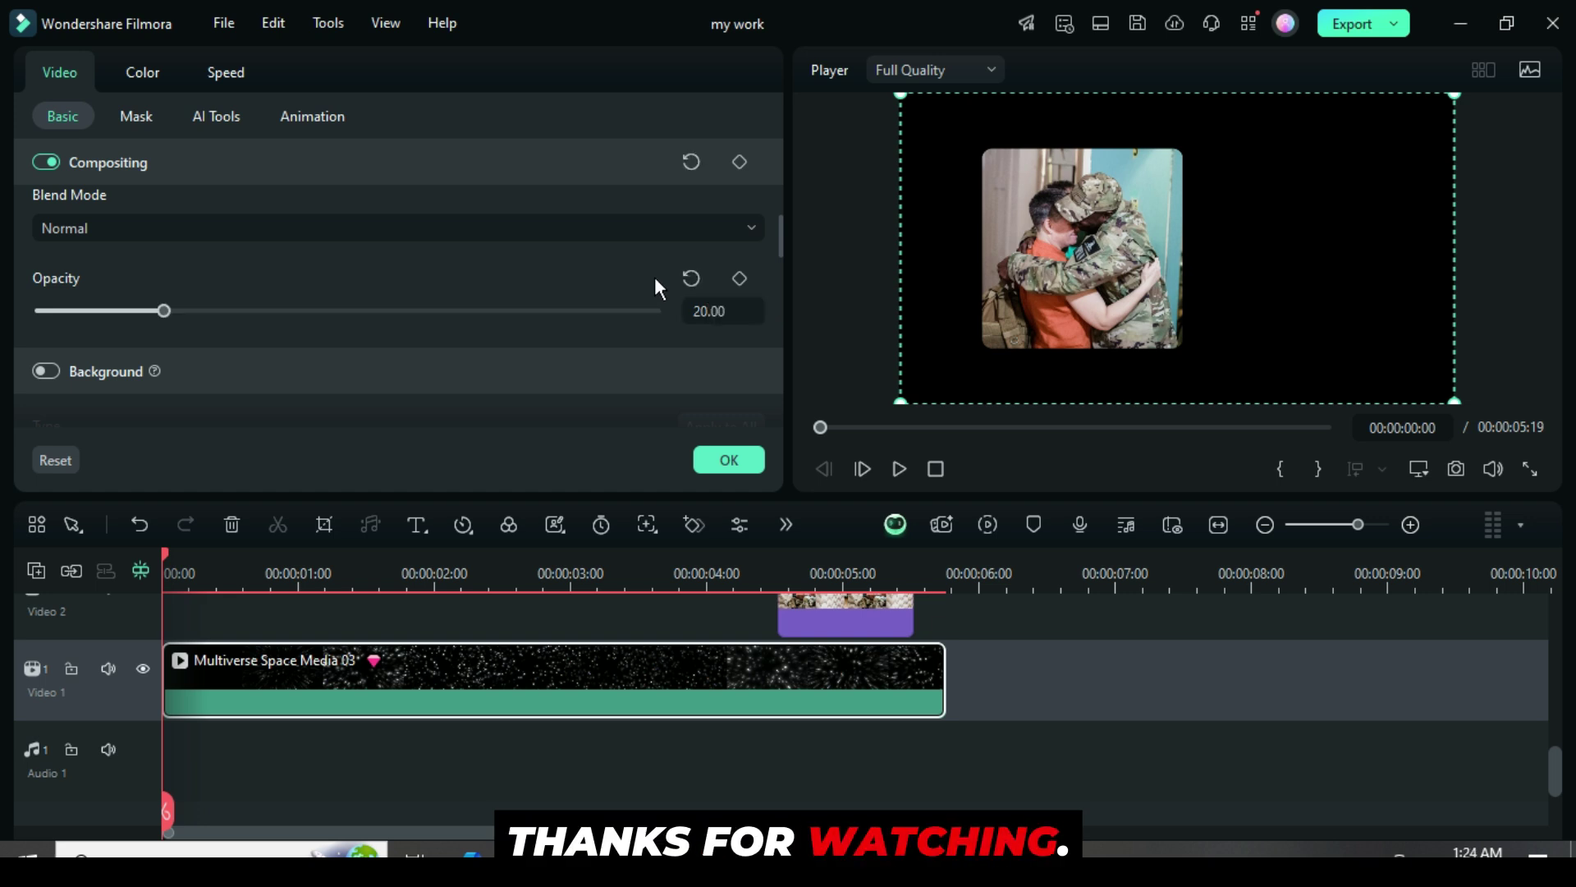
pyautogui.click(722, 460)
# Switch back to Project Media to show the imported photos and scroll the timeline up.
pyautogui.click(64, 86)
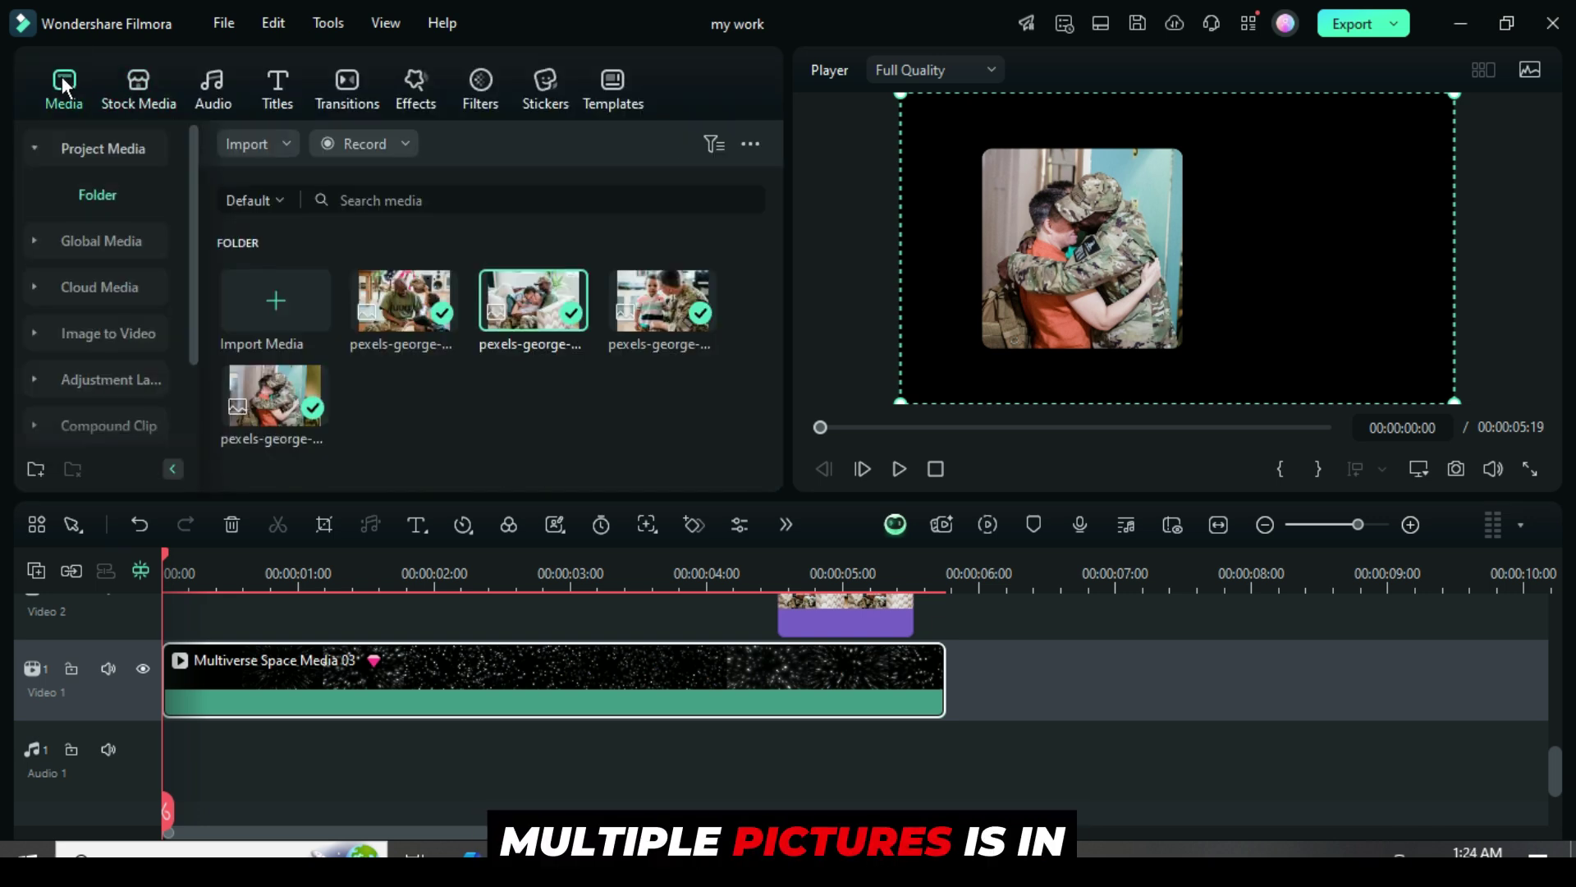
pyautogui.scroll(8, 854, 693)
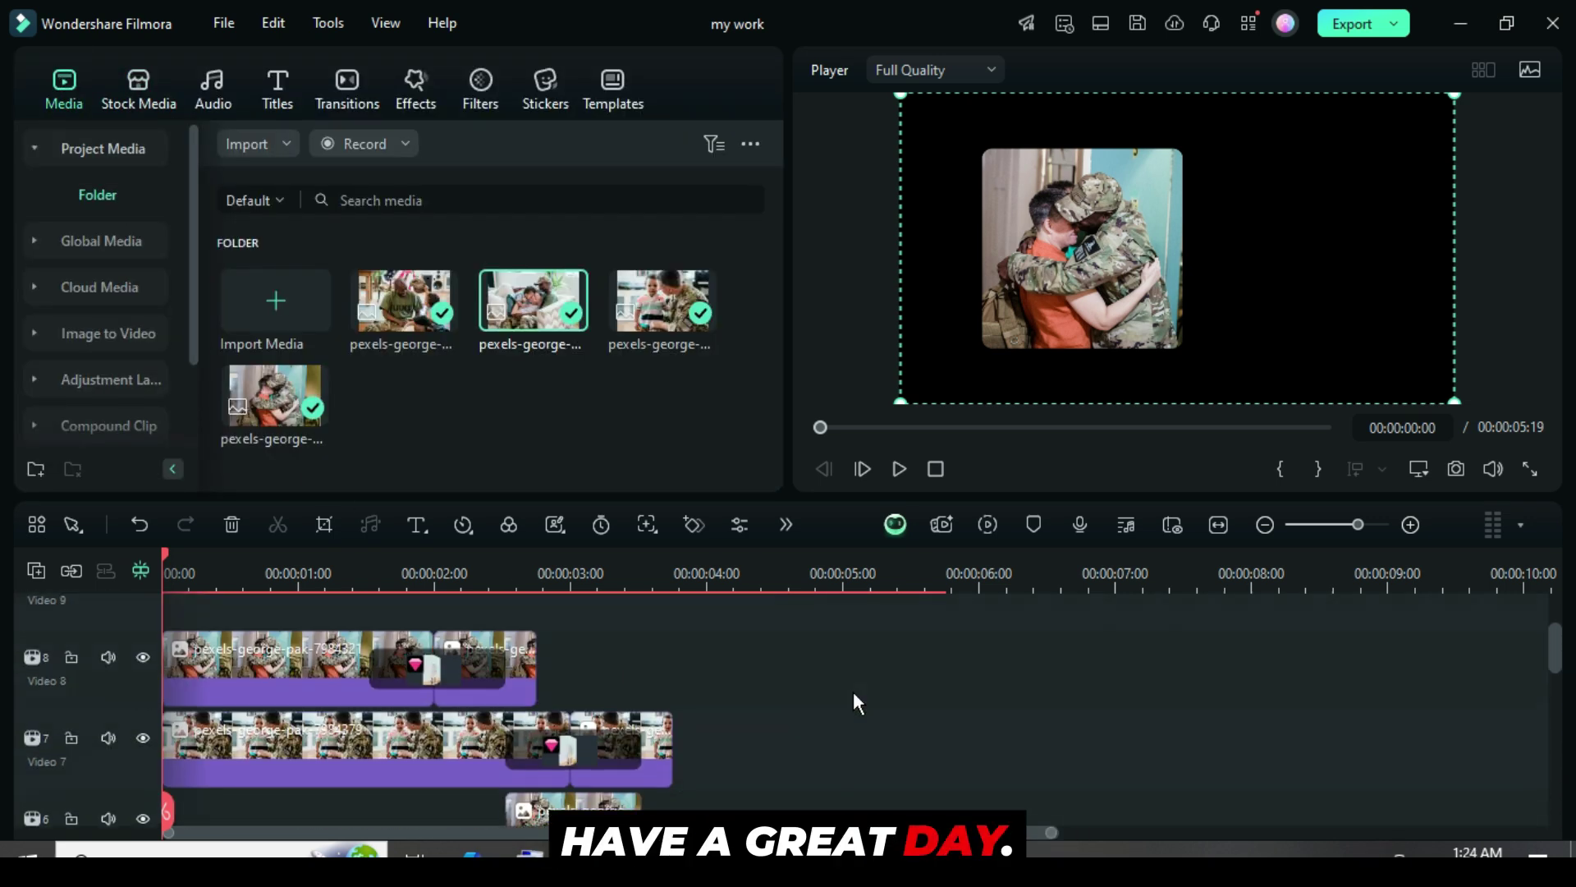